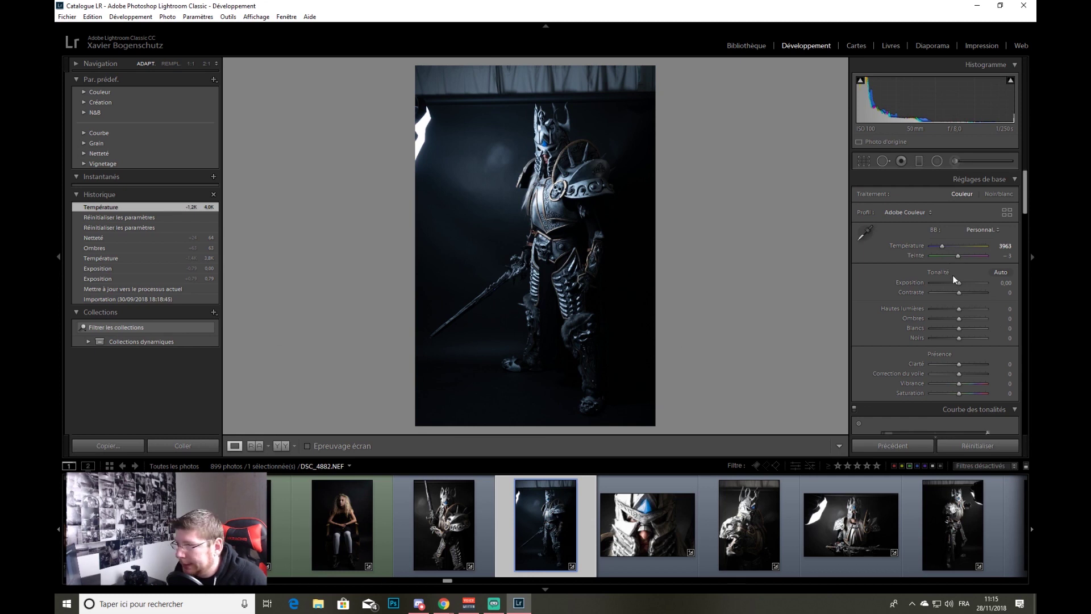
Set the photo's temperature to 3589, shadows to +81, clarity to +29 and vibrance to -27.
left_click_drag(945, 249, 942, 253)
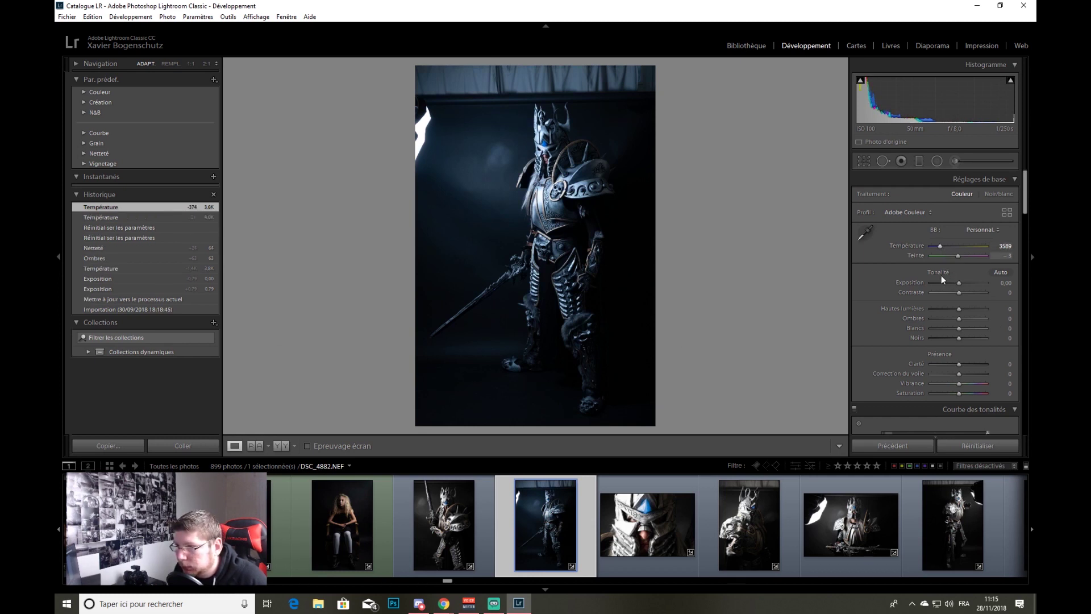
left_click_drag(961, 320, 977, 325)
left_click_drag(962, 366, 969, 367)
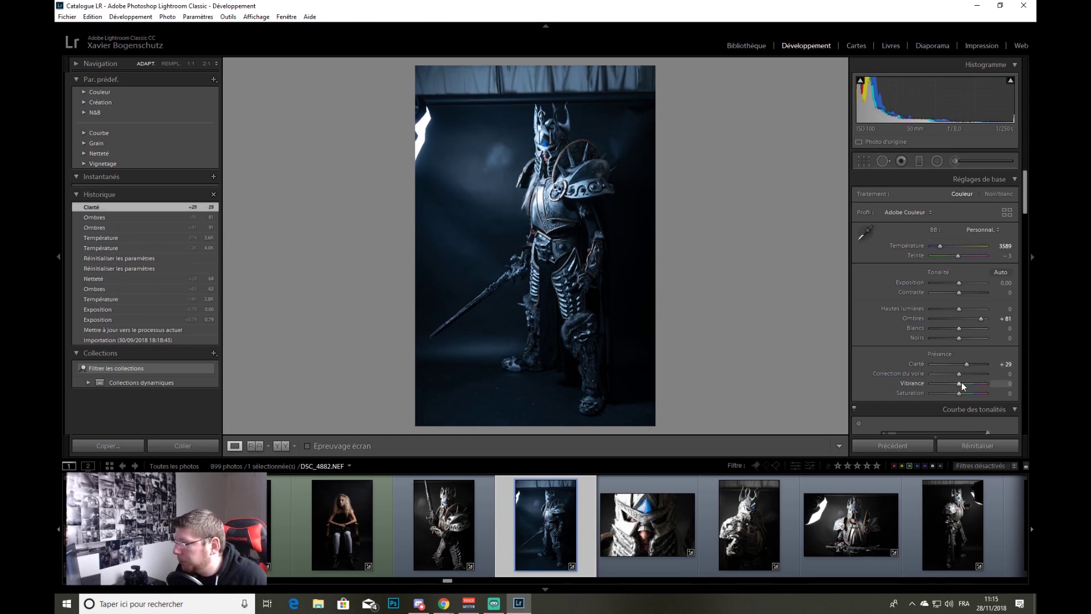
left_click_drag(963, 383, 956, 386)
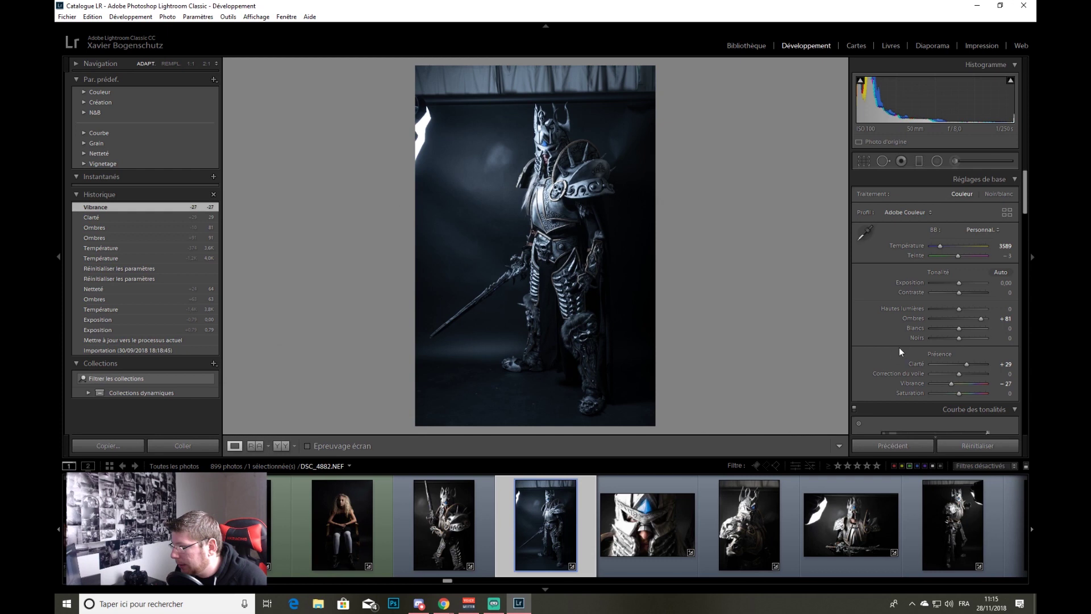
scroll(892, 355, "down", 4)
scroll(892, 355, "down", 6)
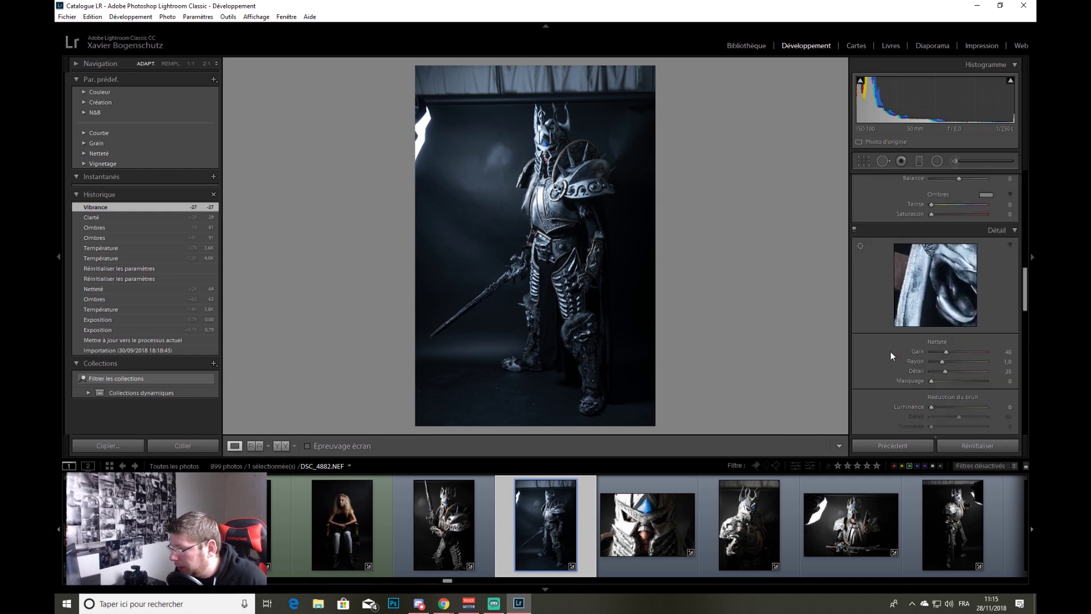
scroll(891, 355, "up", 10)
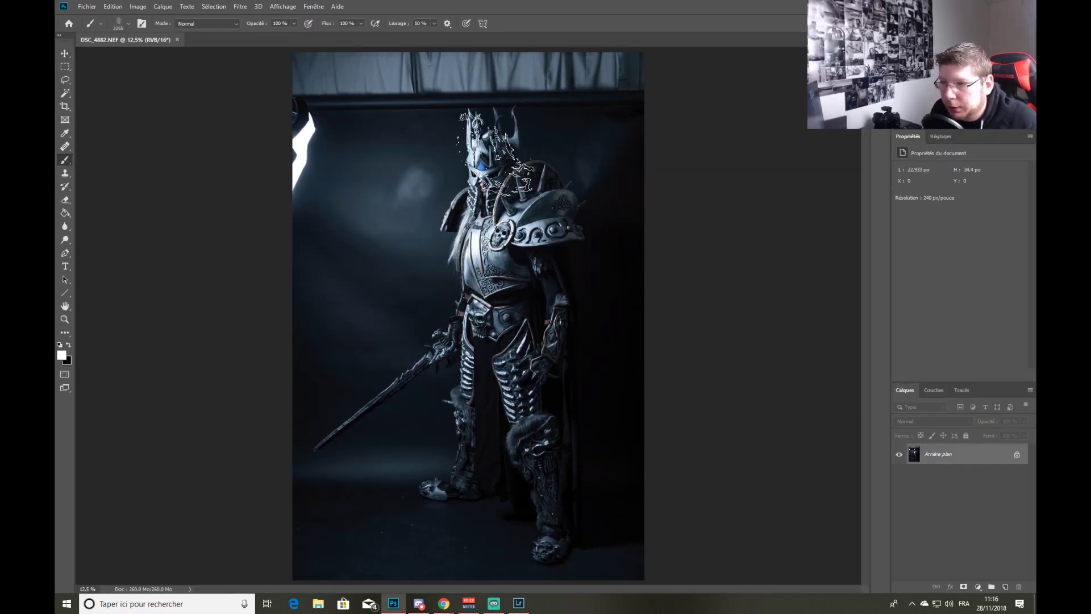
Switch to a soft round brush preset and add a new empty layer named Calque 1 above the background.
right_click(438, 199)
left_click(557, 284)
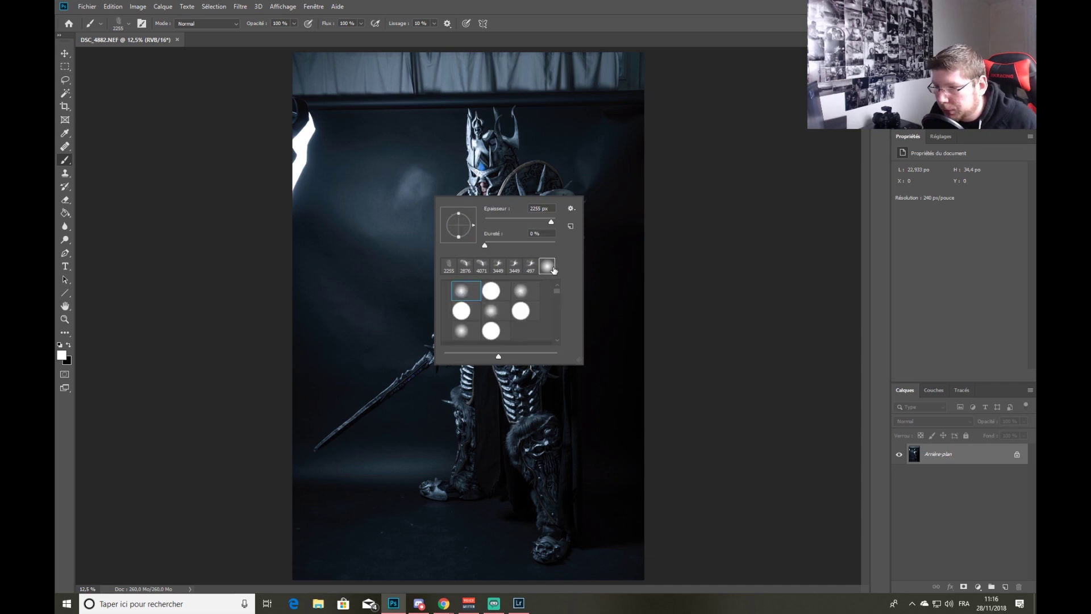
double_click(491, 310)
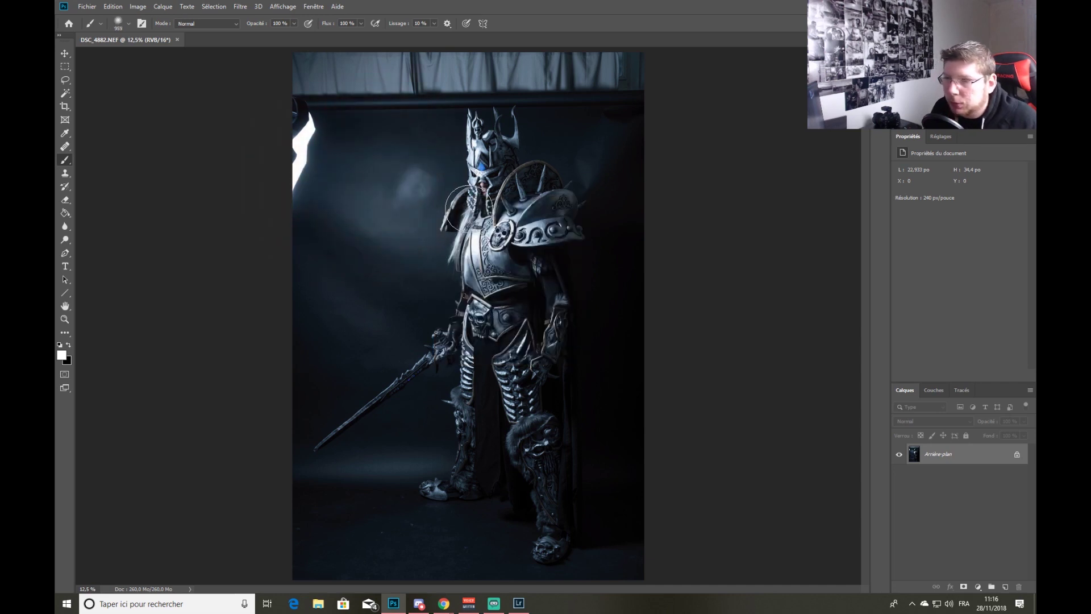
key("ctrl+shift+n")
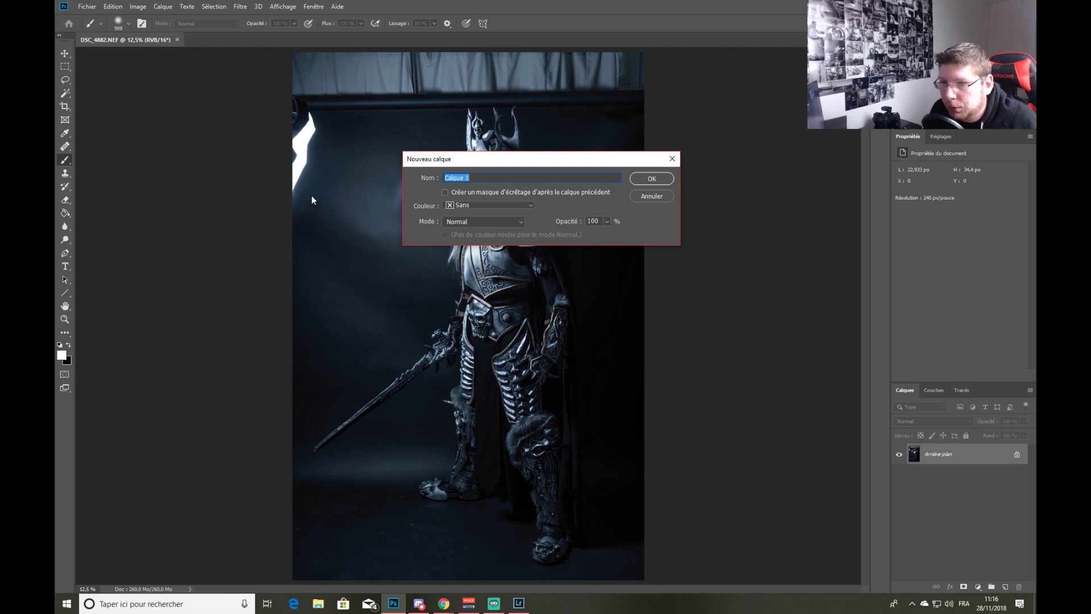
left_click(650, 178)
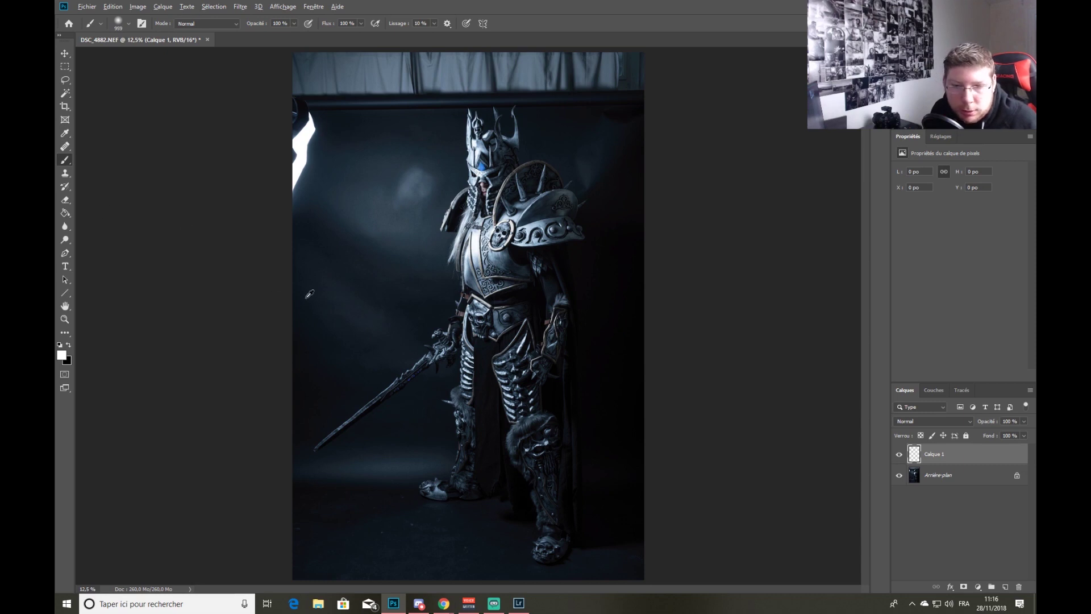
Sample the dark backdrop colour and paint over the curtain and support bar above the helmet, adjusting the brush size.
left_click(342, 117, "alt")
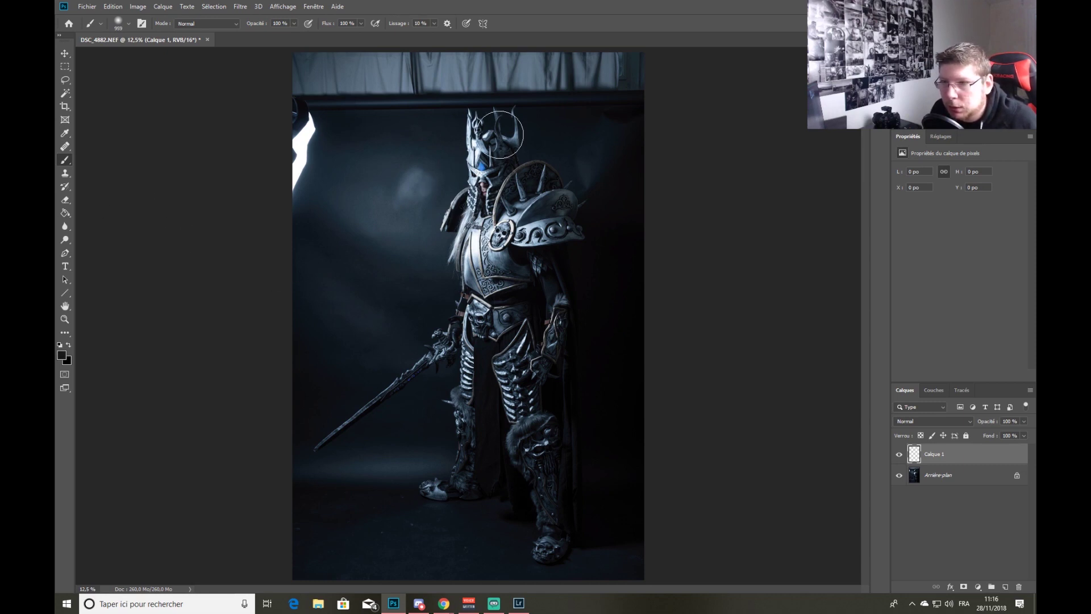
mouse_move(356, 100)
left_mouse_down()
mouse_move(325, 69)
mouse_move(366, 73)
mouse_move(307, 67)
mouse_move(319, 54)
mouse_move(617, 42)
mouse_move(587, 44)
mouse_move(579, 59)
mouse_move(618, 105)
mouse_move(635, 90)
mouse_move(624, 88)
mouse_move(659, 79)
mouse_move(479, 62)
mouse_move(494, 59)
mouse_move(498, 68)
mouse_move(414, 97)
left_mouse_up()
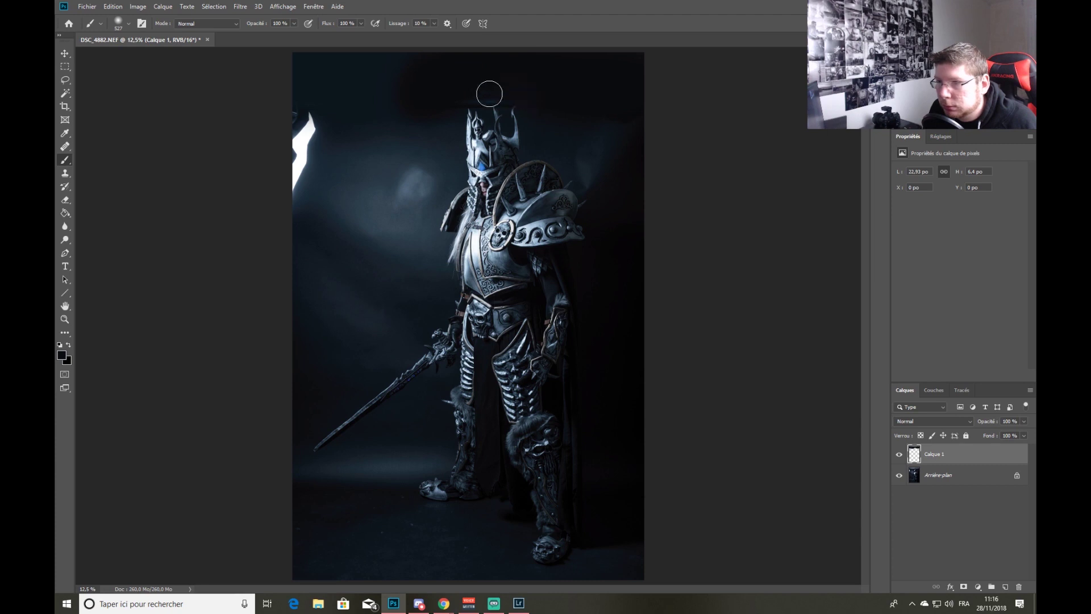
key("bracketright")
key("bracketright")
key("bracketright")
key("bracketright")
key("bracketright")
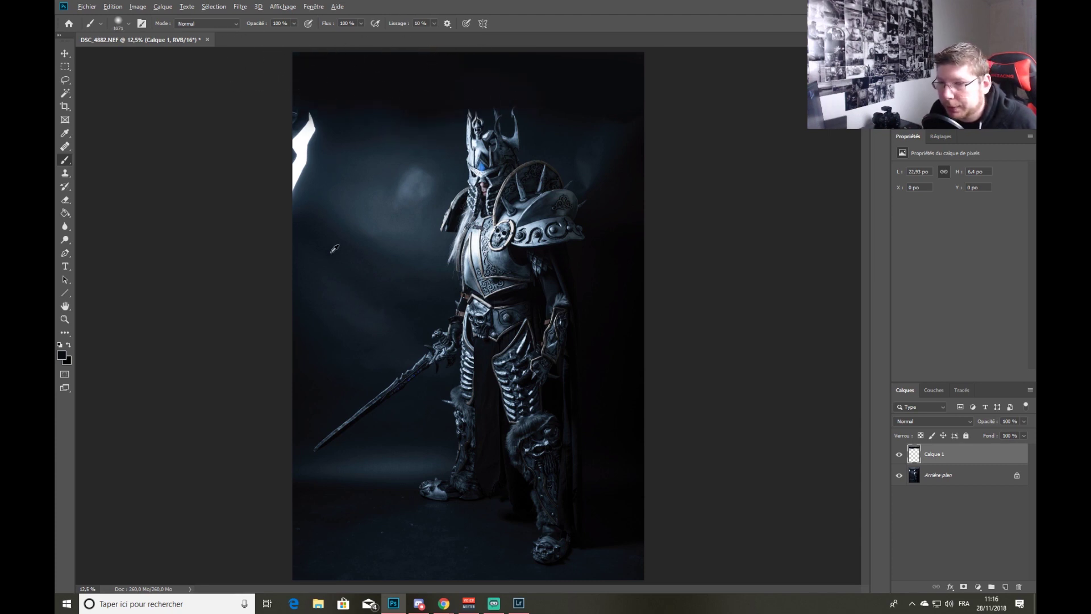
Lower the brush opacity to 34% and paint out the pale smudge on the backdrop beside the helmet.
left_click_drag(389, 195, 409, 182)
key("ctrl+z")
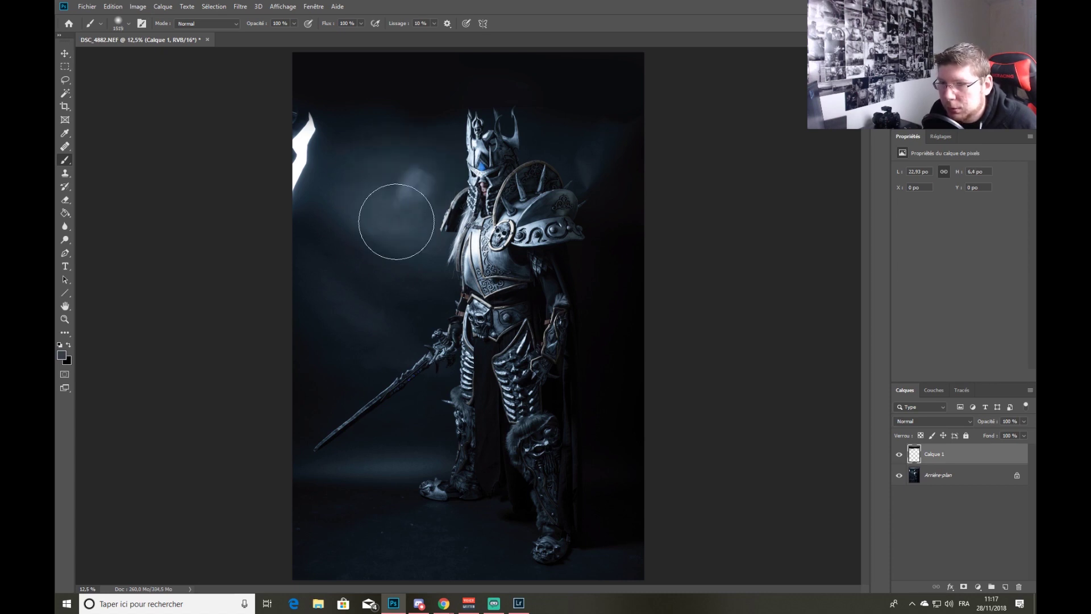
left_click_drag(283, 38, 264, 35)
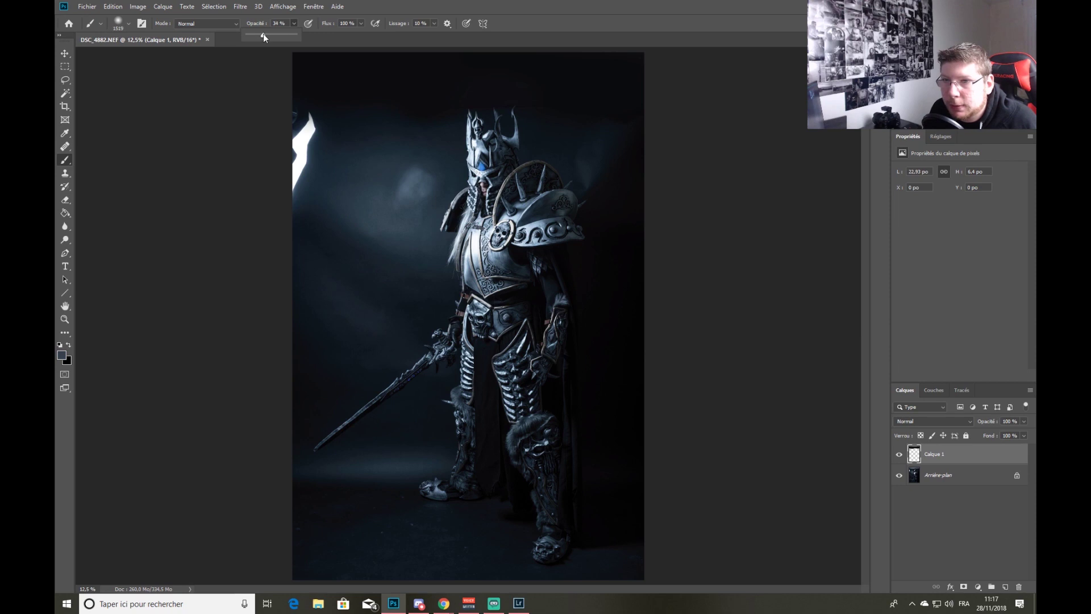
left_click(410, 201)
mouse_move(406, 175)
left_mouse_down()
mouse_move(398, 193)
mouse_move(389, 188)
left_mouse_up()
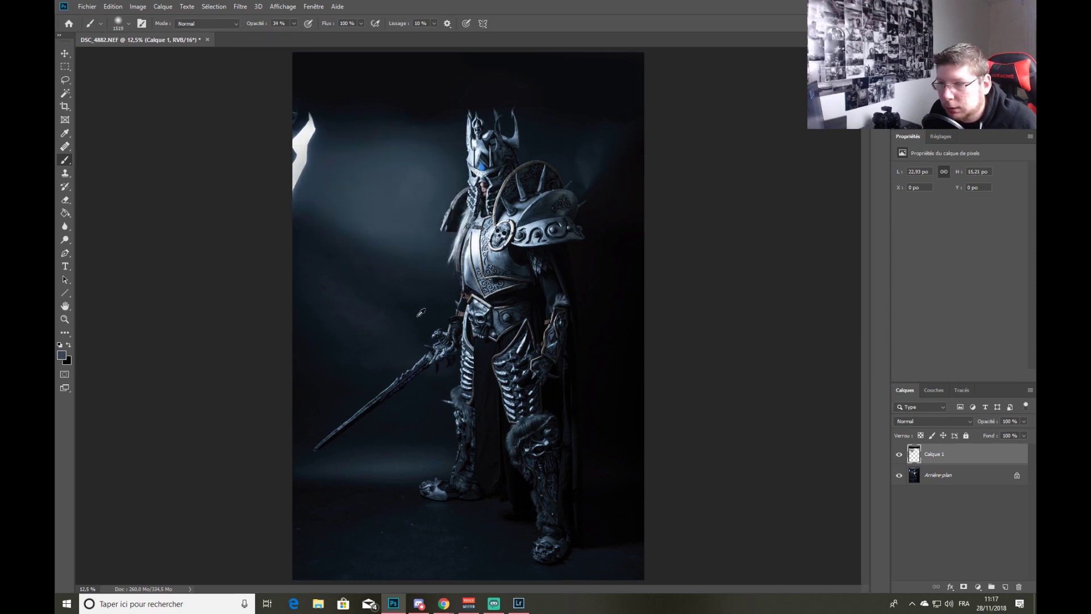
Paint over the bright studio light at the photo's left edge using colours sampled from the surrounding backdrop.
left_click(344, 248, "alt")
left_click(342, 171, "alt")
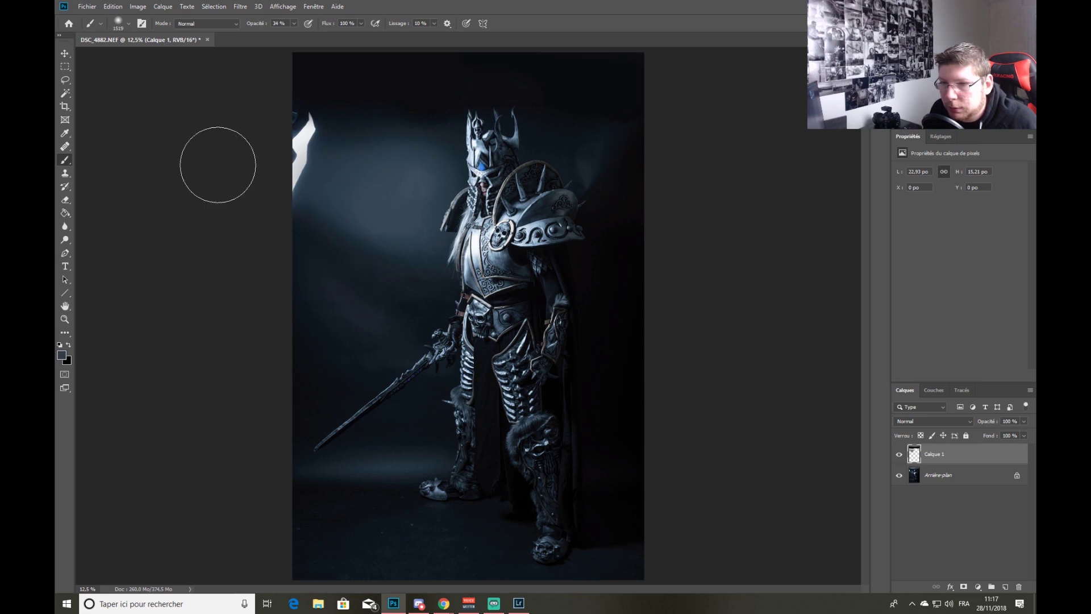
mouse_move(302, 177)
left_mouse_down()
mouse_move(155, 160)
mouse_move(304, 167)
mouse_move(133, 157)
mouse_move(297, 176)
mouse_move(158, 151)
mouse_move(334, 169)
mouse_move(160, 149)
mouse_move(303, 162)
mouse_move(342, 180)
mouse_move(250, 155)
left_mouse_up()
left_click(335, 110, "alt")
mouse_move(330, 115)
left_mouse_down()
mouse_move(209, 98)
mouse_move(400, 122)
mouse_move(222, 102)
mouse_move(316, 102)
mouse_move(267, 104)
mouse_move(307, 117)
mouse_move(290, 102)
left_mouse_up()
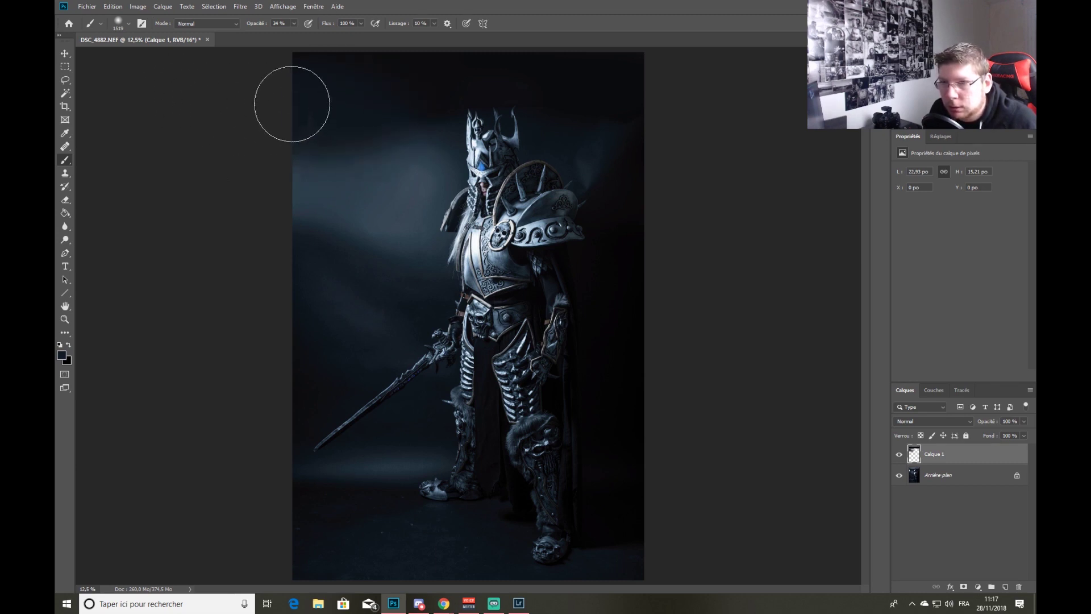
Darken and even out the backdrop above the sword and along the photo's right side with brush strokes.
mouse_move(438, 307)
left_mouse_down()
mouse_move(289, 182)
mouse_move(449, 183)
mouse_move(668, 304)
mouse_move(396, 303)
mouse_move(353, 251)
mouse_move(319, 263)
mouse_move(329, 292)
mouse_move(407, 331)
mouse_move(358, 312)
mouse_move(309, 370)
mouse_move(317, 302)
mouse_move(367, 294)
mouse_move(367, 324)
mouse_move(305, 367)
left_mouse_up()
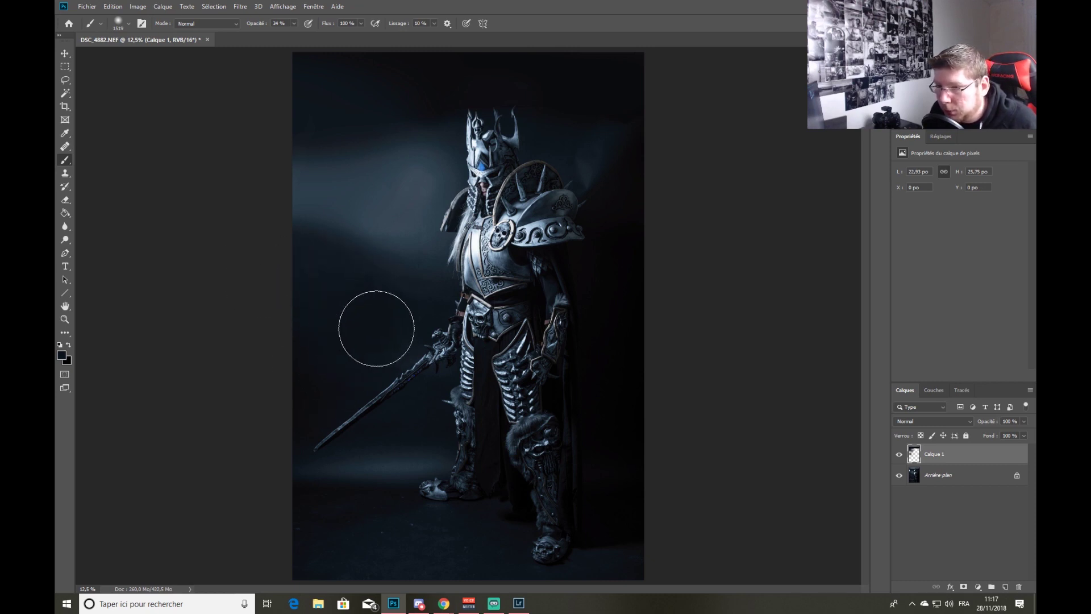
mouse_move(633, 243)
left_mouse_down()
mouse_move(595, 162)
mouse_move(611, 159)
mouse_move(596, 170)
left_mouse_up()
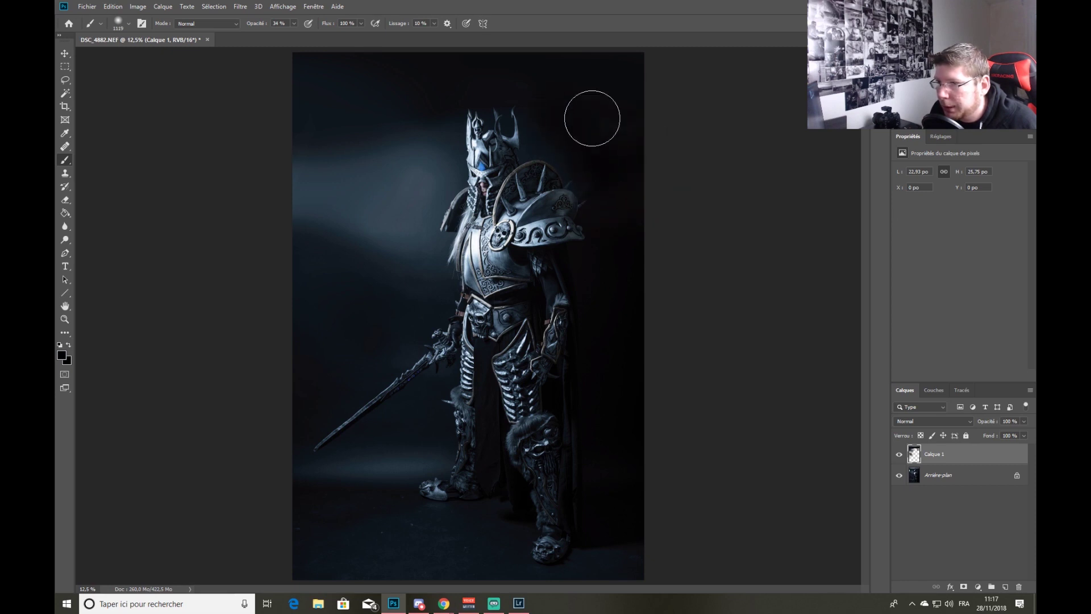
mouse_move(621, 387)
left_mouse_down()
mouse_move(710, 444)
mouse_move(715, 382)
mouse_move(645, 484)
mouse_move(619, 445)
left_mouse_up()
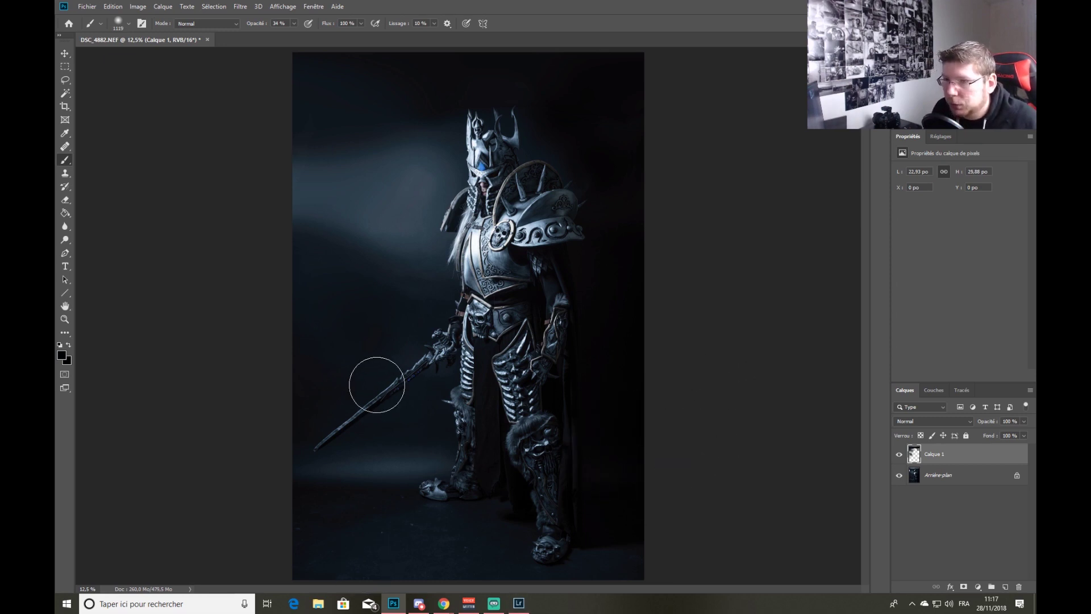
Create a new layer named Calque 2 and set the foreground colour to white (ffffff).
key("ctrl+shift+n")
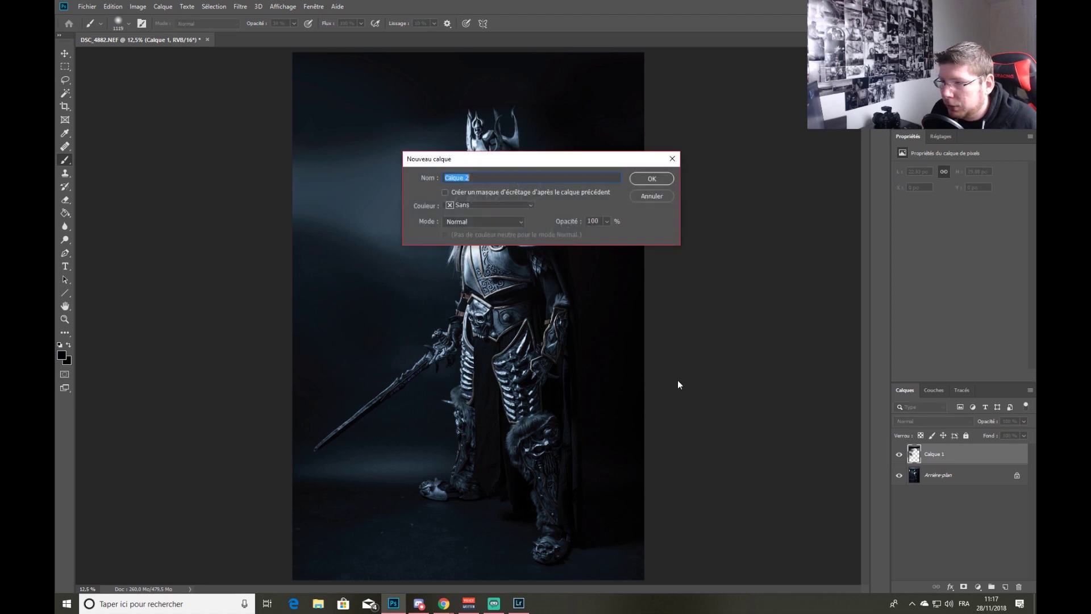
left_click(652, 178)
scroll(491, 137, "up", 10)
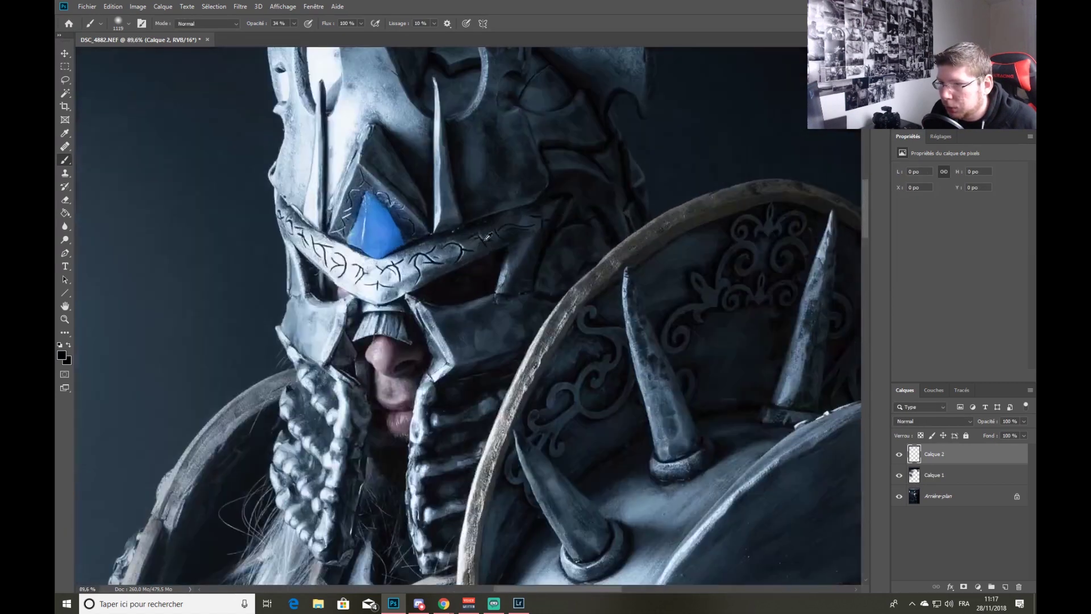
left_click_drag(570, 361, 506, 358)
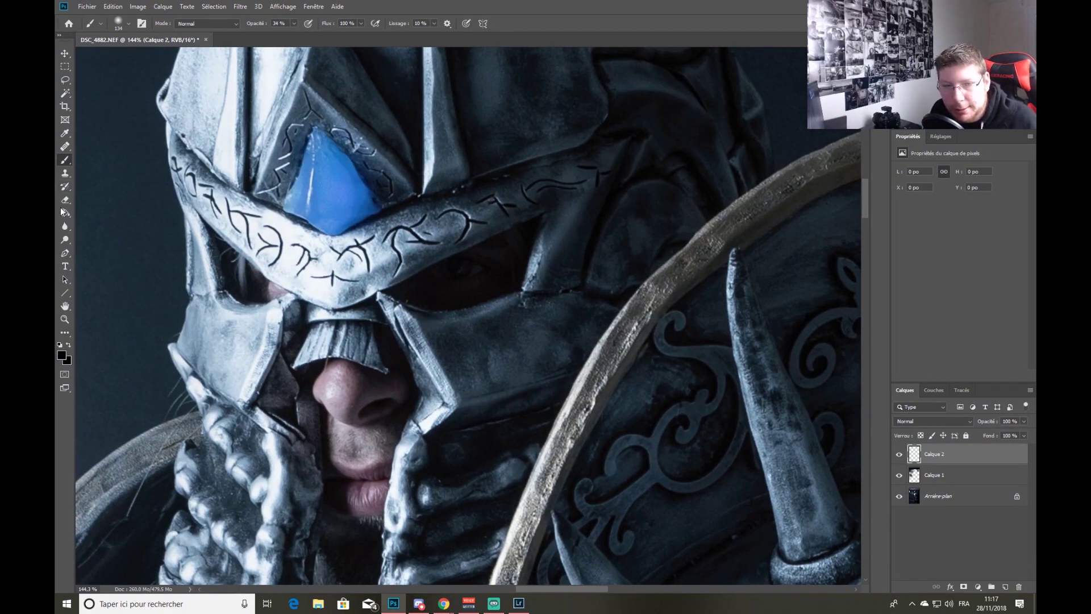
left_click(61, 353)
left_click(663, 156)
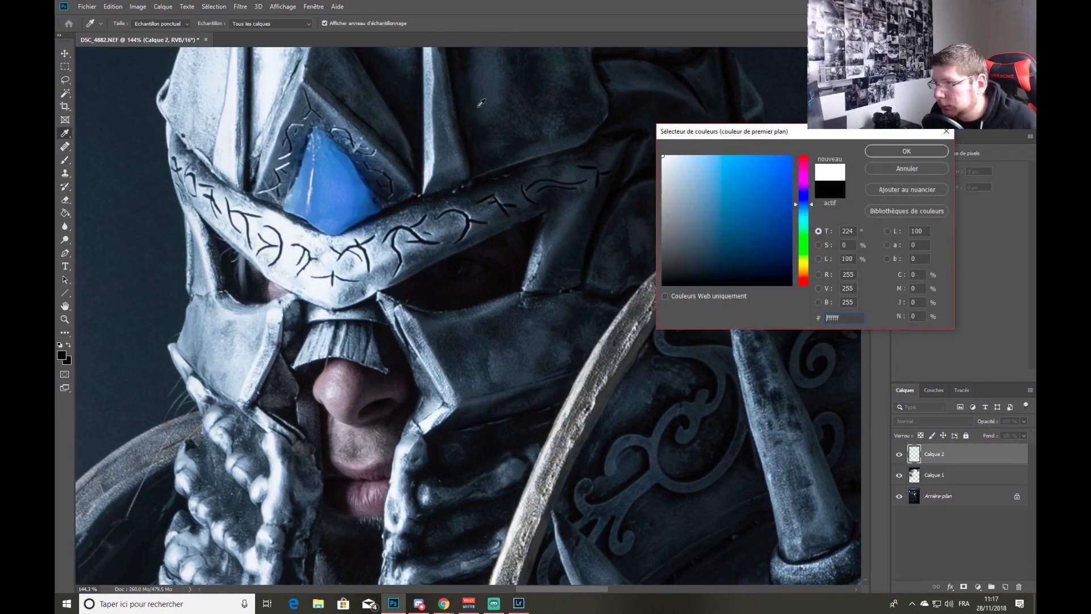
left_click(923, 149)
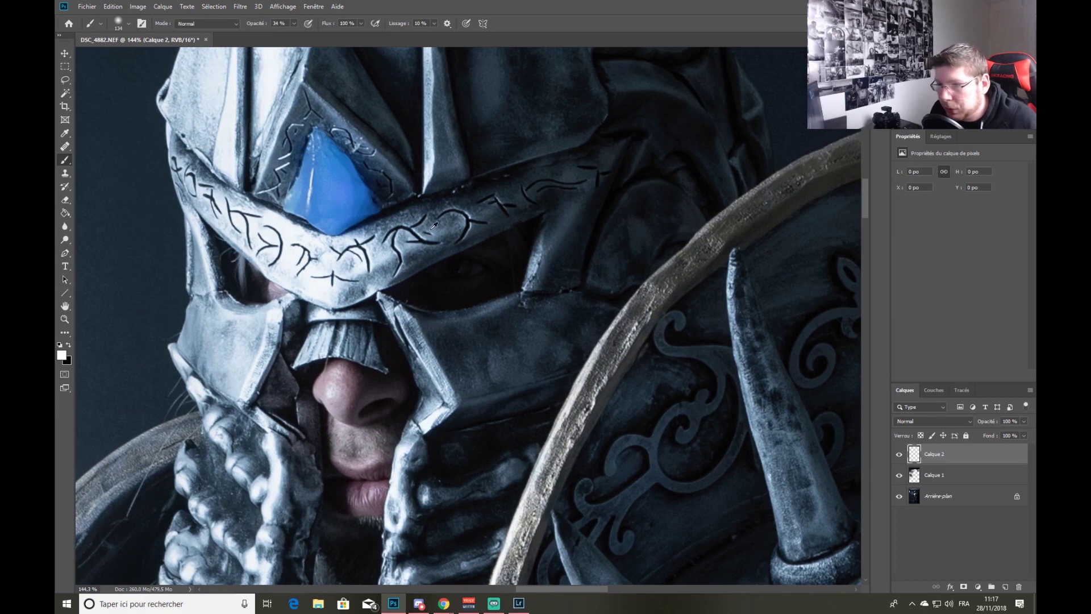
Raise the brush opacity to 100% and paint a soft white glow in the helmet's right-hand eye opening.
scroll(449, 239, "up", 4)
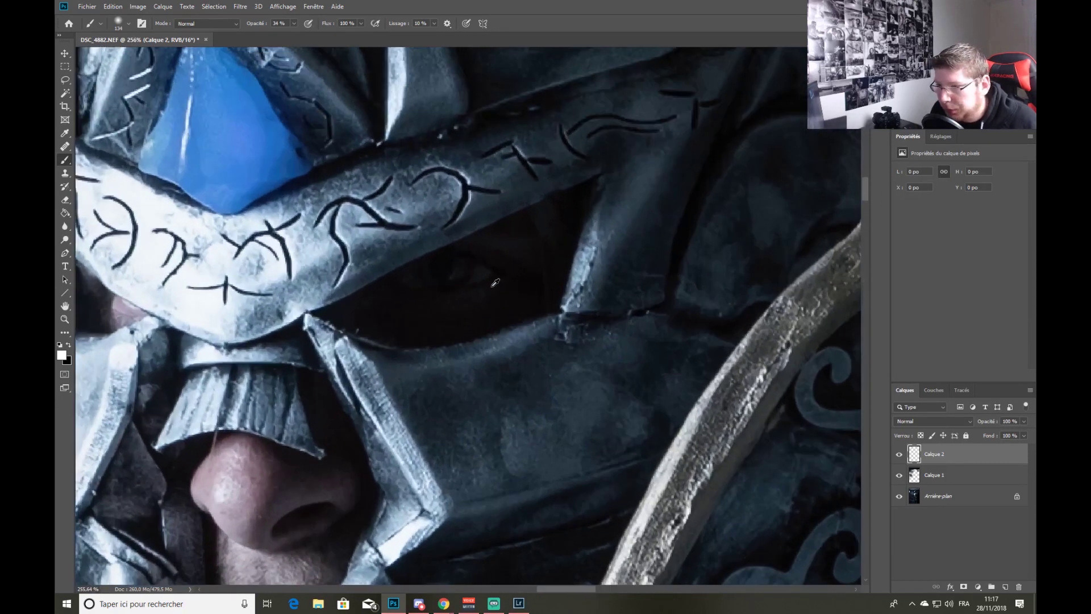
left_click(451, 278)
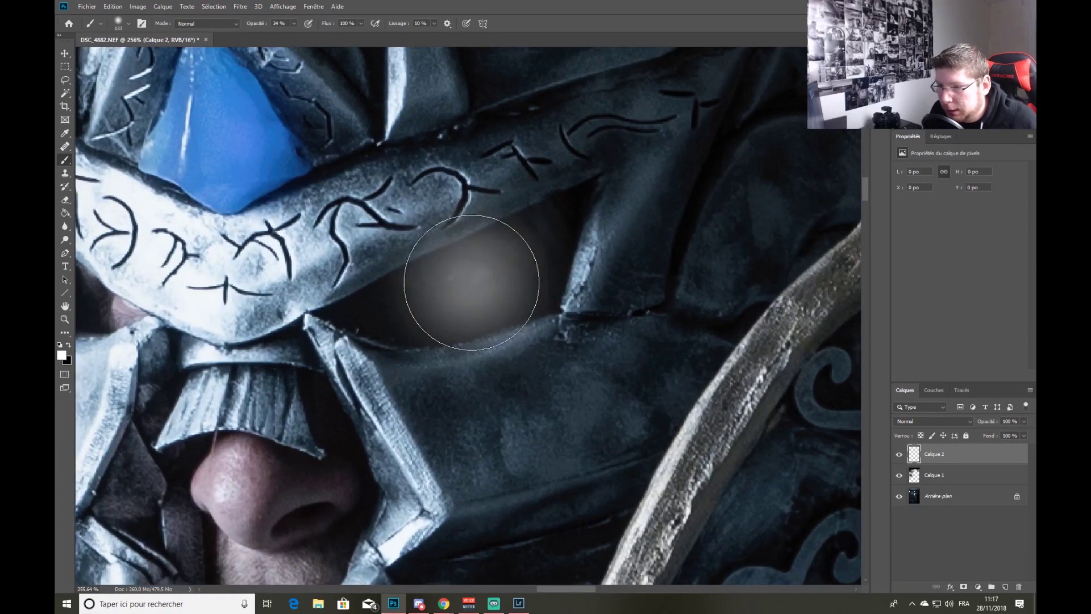
key("ctrl+z")
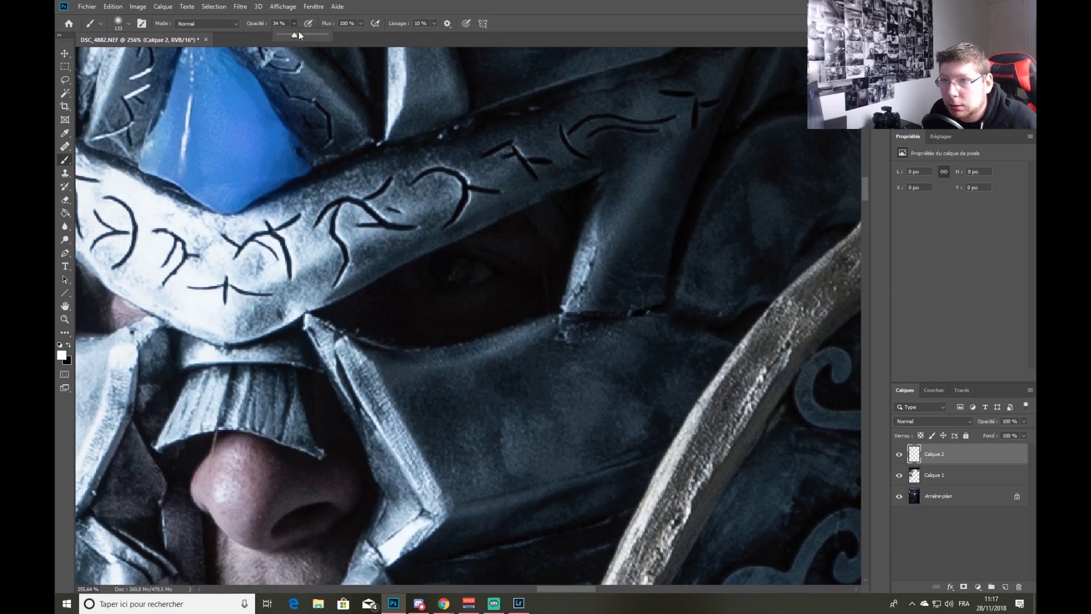
left_click_drag(318, 37, 335, 36)
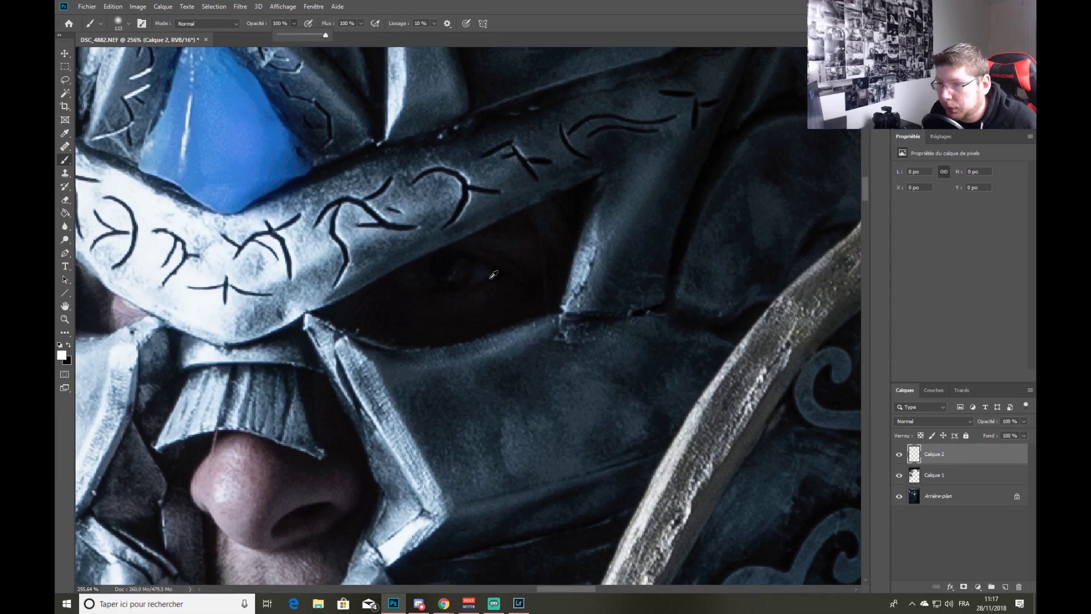
left_click(467, 278)
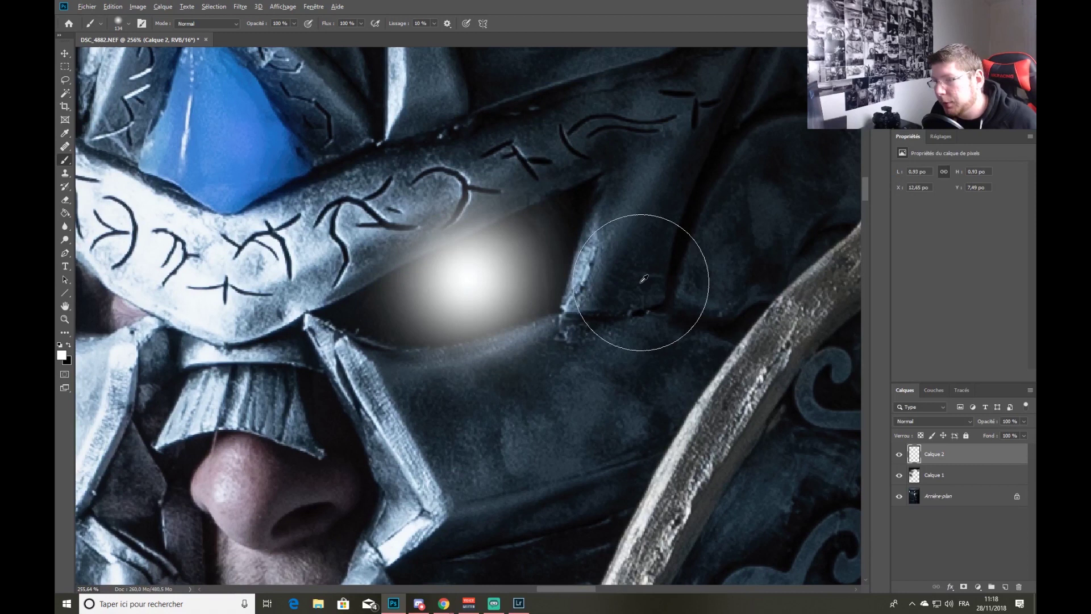
Reselect the first soft round brush preset, keeping the brush at 134 px with 0% hardness.
key("ctrl+0")
scroll(625, 281, "up", 5)
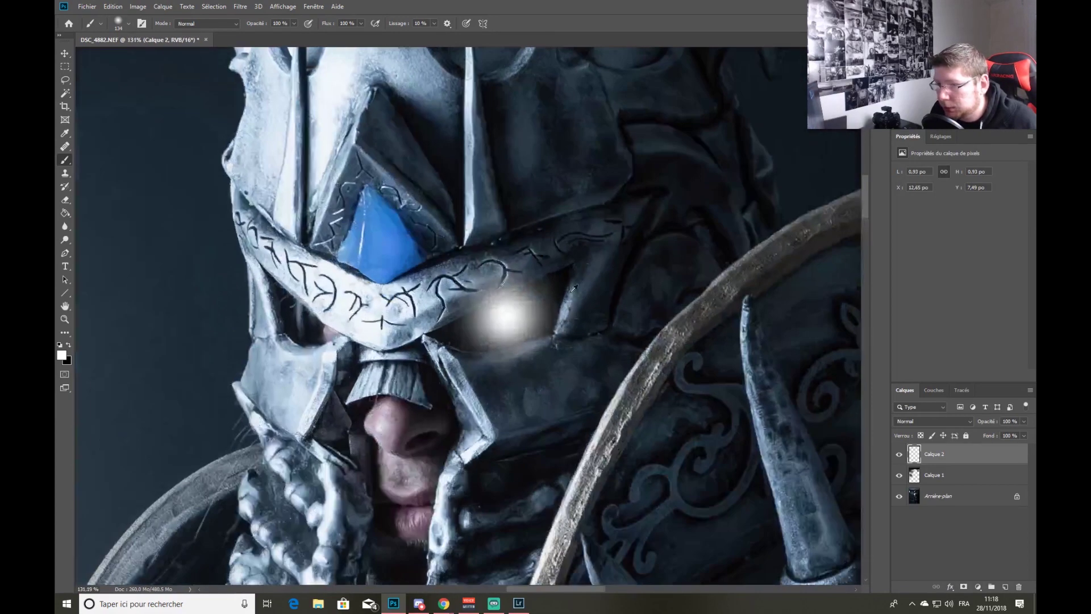
right_click(528, 272)
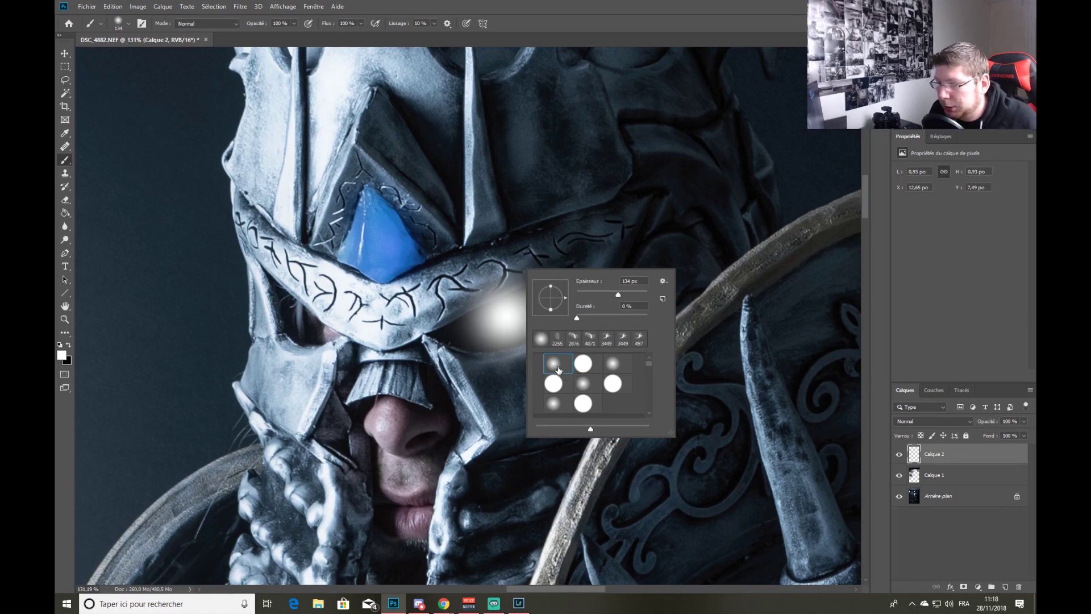
double_click(559, 367)
left_click(514, 318)
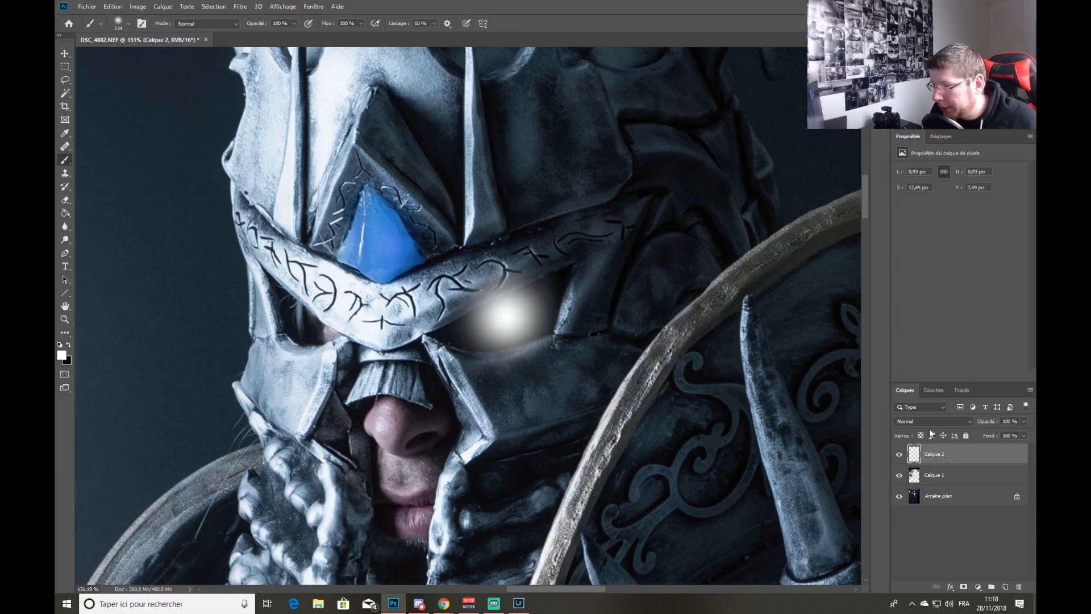
Open the layer style settings of Calque 2 and enable a blue outer glow.
right_click(943, 454)
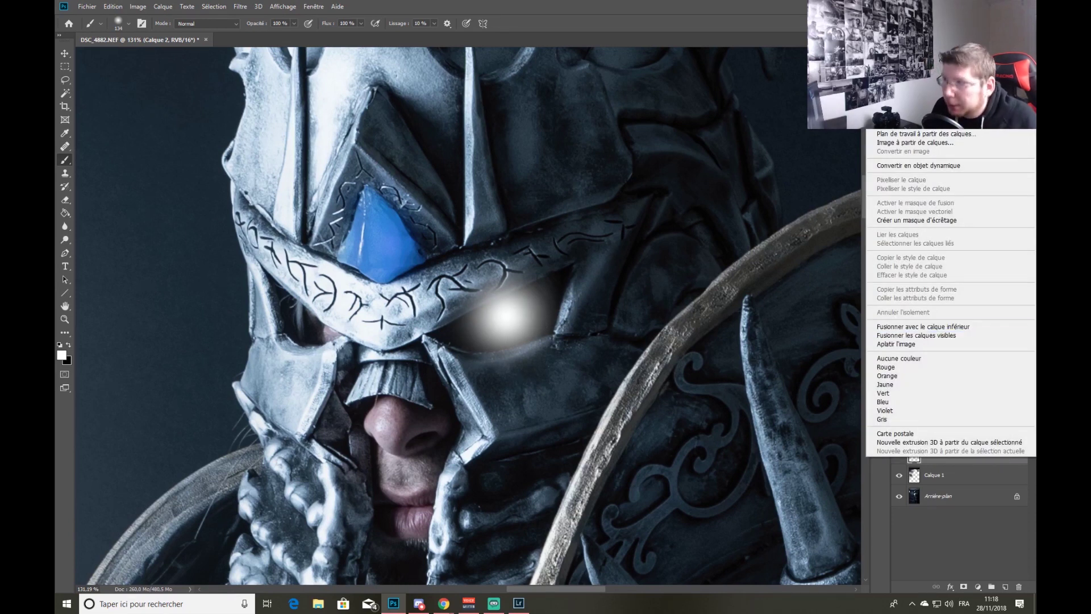
left_click(898, 57)
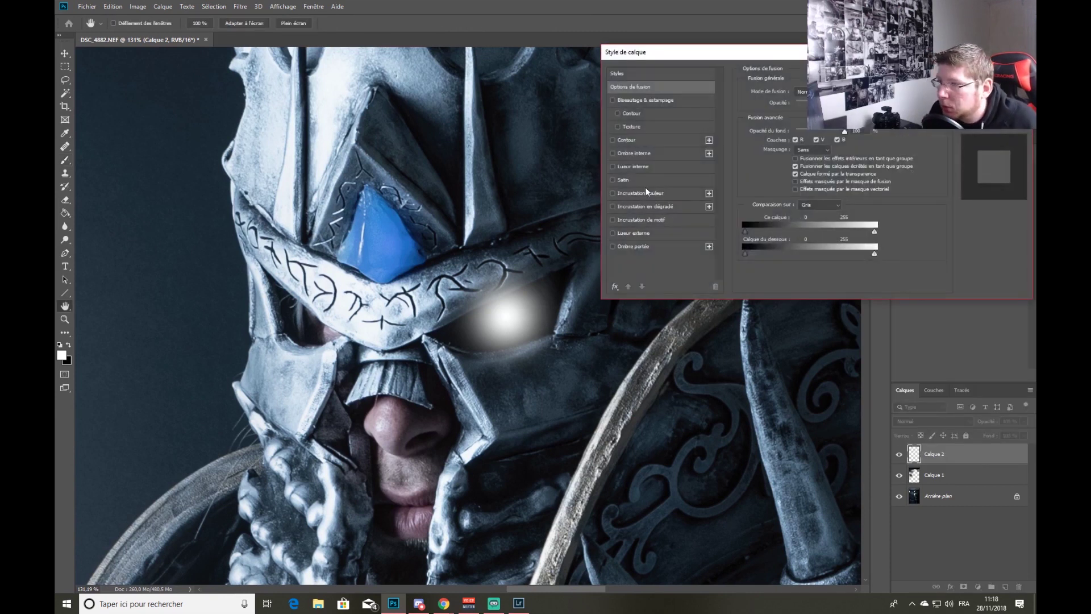
left_click(636, 231)
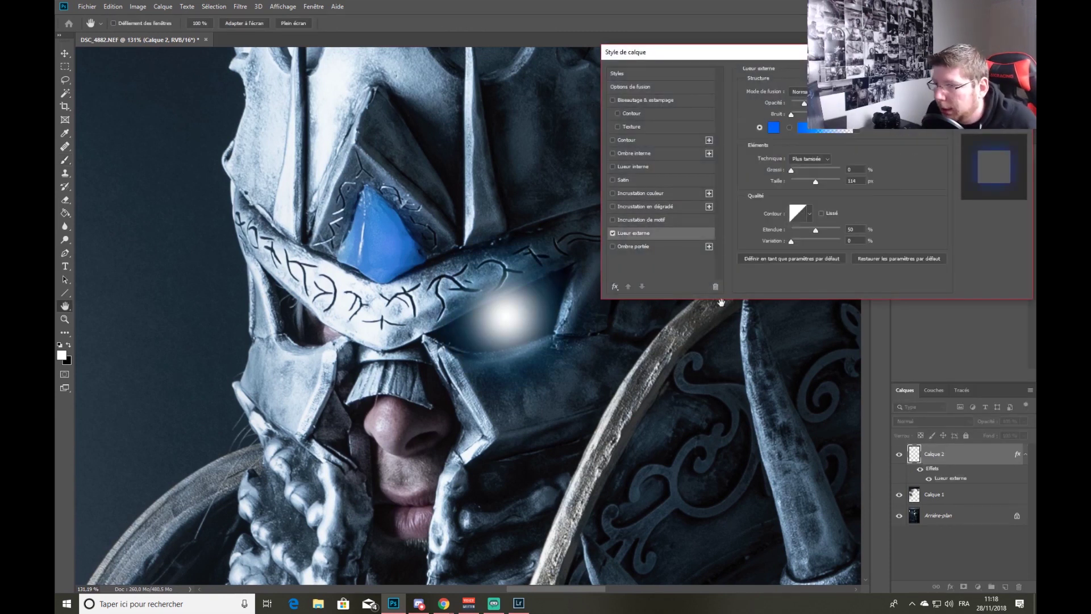
Add an inner glow to Calque 2 and change its colour to bright blue (3ca1ff).
left_click(631, 166)
left_click(774, 128)
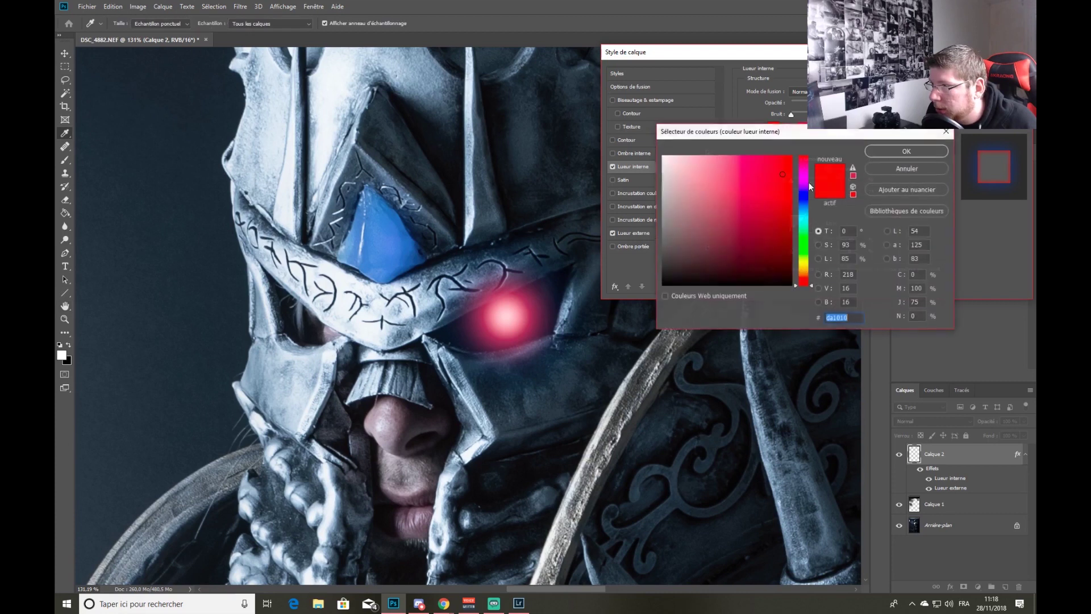
left_click(803, 208)
left_click(770, 187)
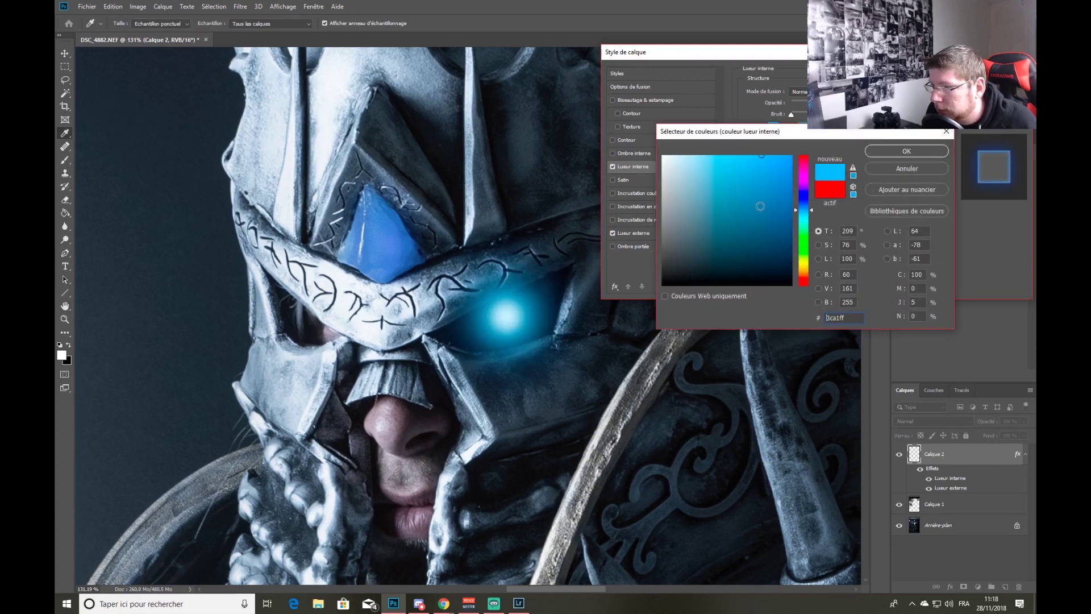
left_click(886, 150)
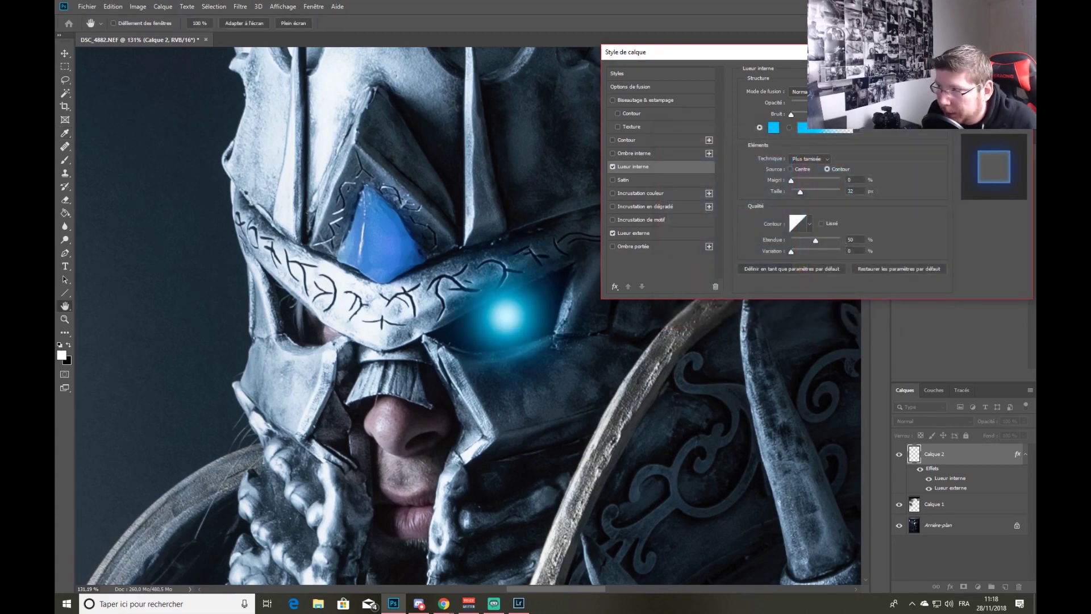
Lower the inner glow's opacity and reduce its size to 1 px, leaving the pattern overlay disabled.
left_click_drag(824, 104, 797, 106)
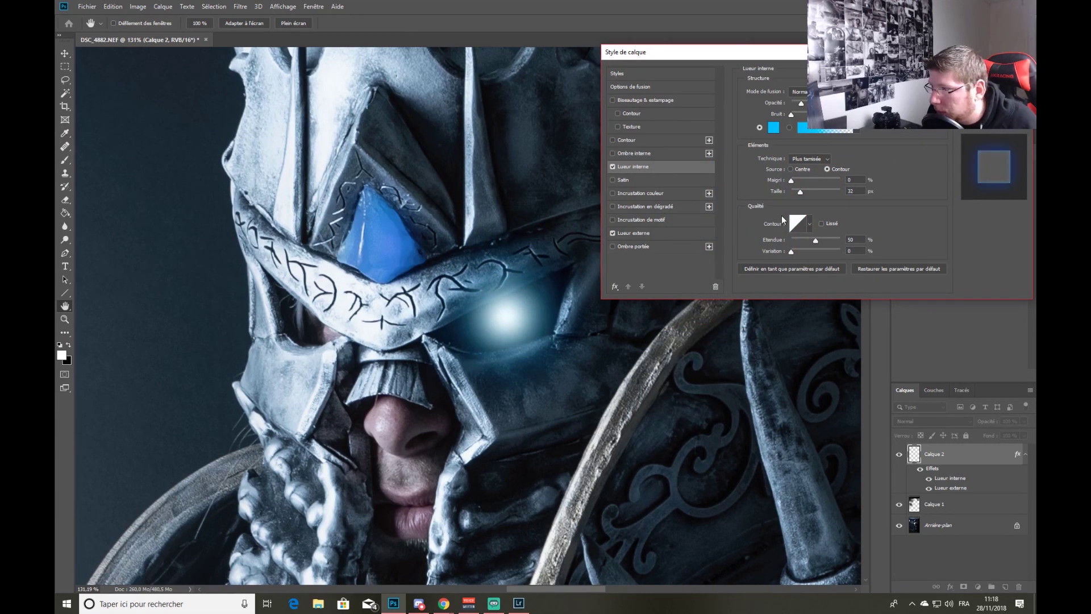
left_click_drag(800, 191, 792, 193)
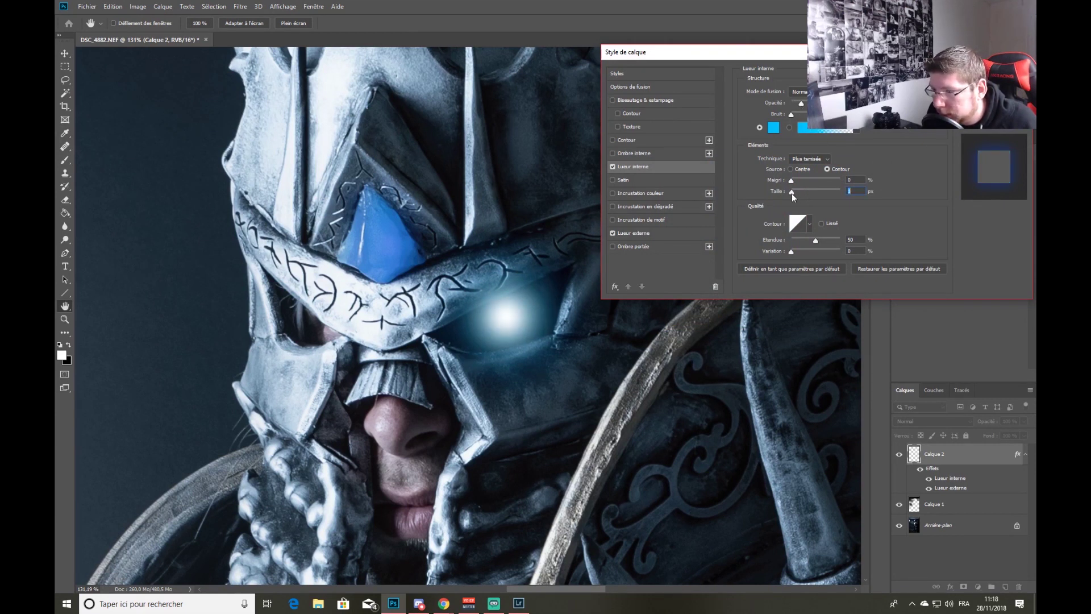
left_click(635, 221)
left_click(612, 220)
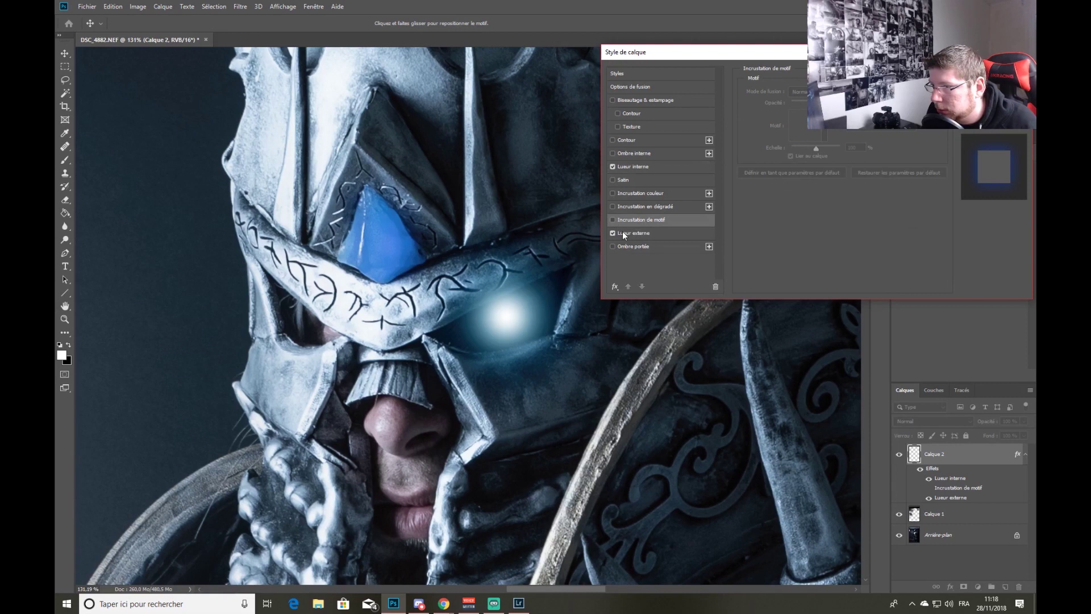
Adjust the outer glow's opacity, set its size to 109 px and its range to 77%, and apply the layer style.
left_click_drag(802, 104, 797, 107)
left_click_drag(822, 229, 799, 230)
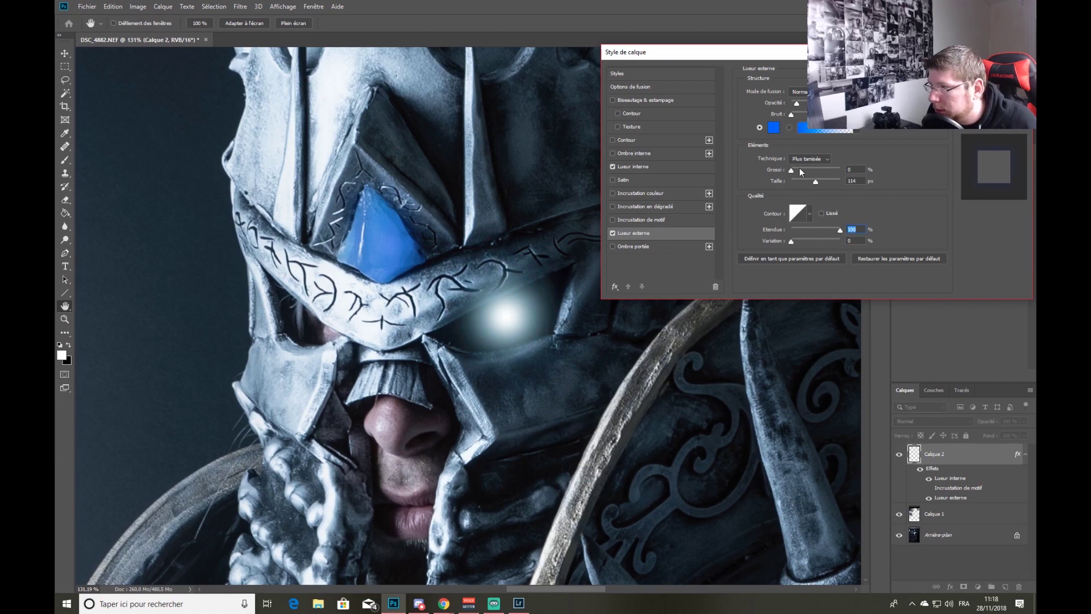
left_click_drag(840, 229, 838, 230)
left_click_drag(841, 230, 829, 231)
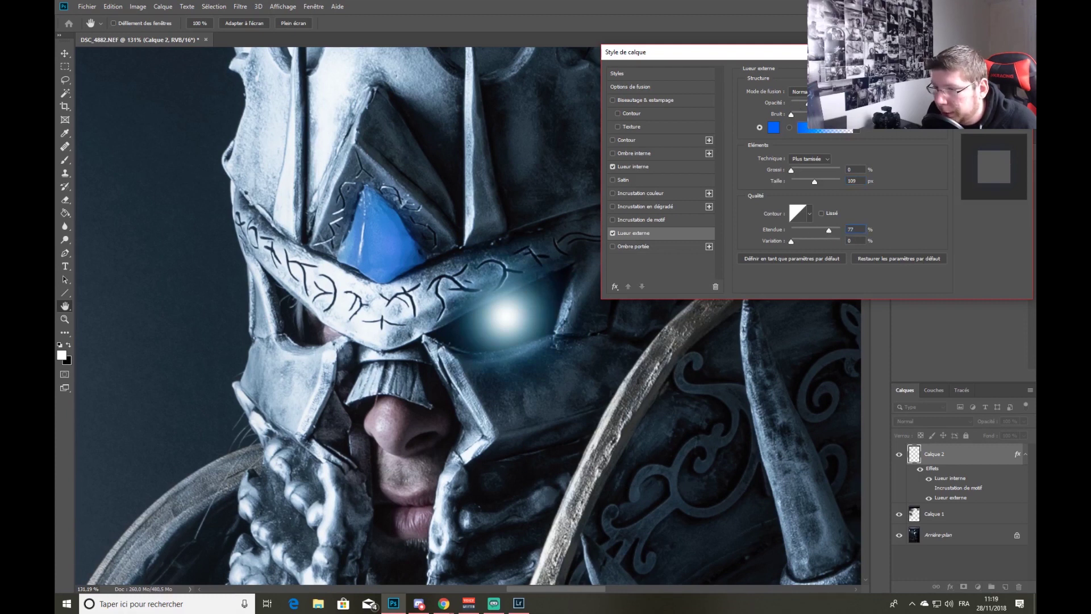
key("Return")
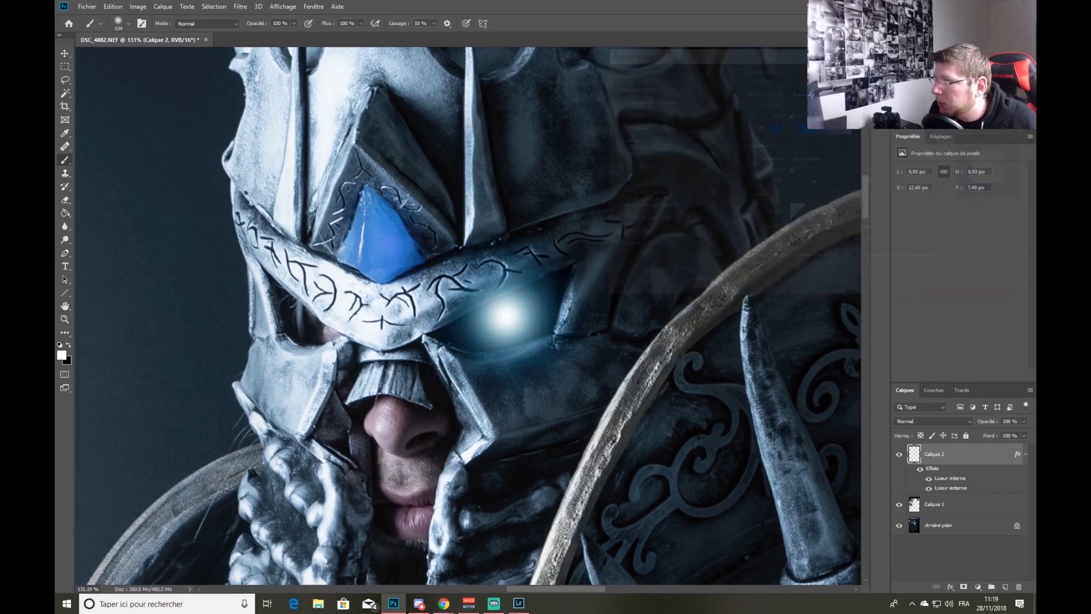
Erase the glow spilling onto the helmet's brow band above the right-hand eye, using the Eraser at 41% opacity.
scroll(608, 262, "down", 6, "alt")
key("b")
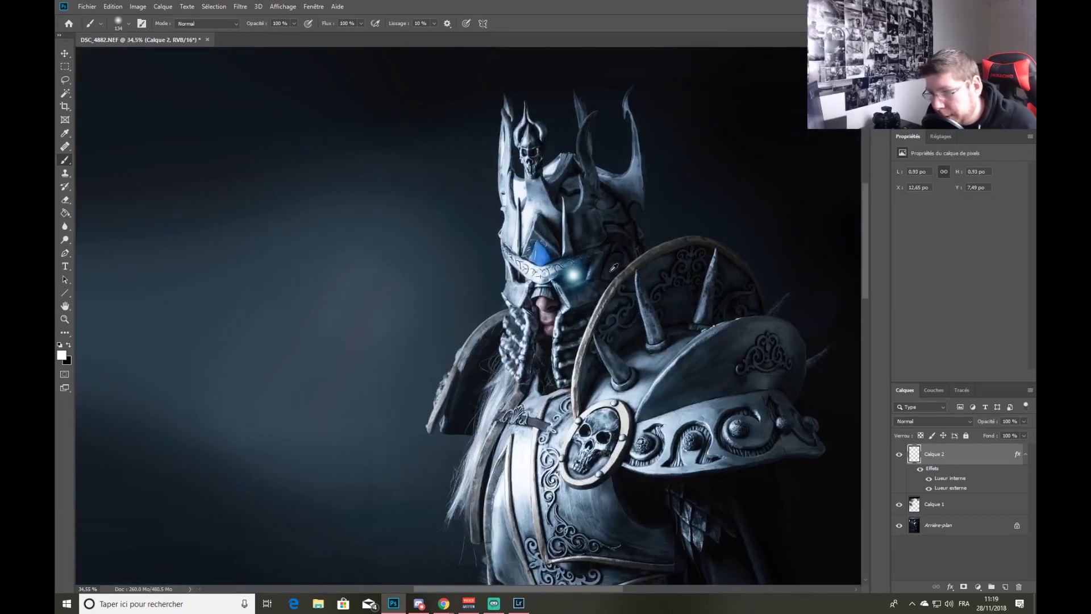
scroll(614, 267, "up", 2)
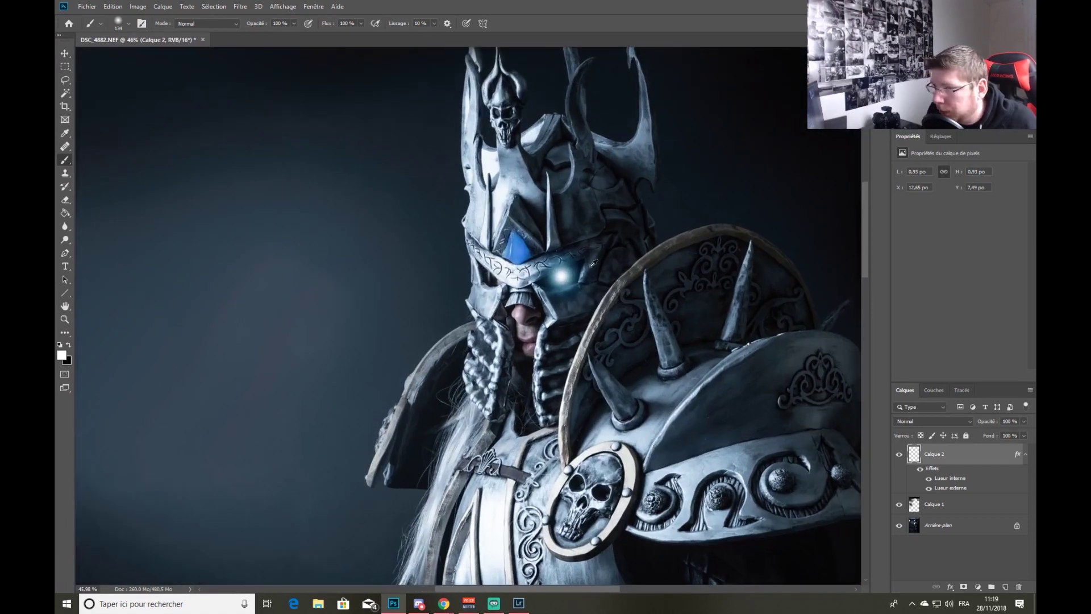
scroll(593, 263, "up", 4)
left_click(66, 201)
left_click_drag(462, 230, 405, 233)
left_click_drag(490, 244, 395, 254)
mouse_move(463, 263)
left_mouse_down()
mouse_move(559, 241)
mouse_move(574, 250)
left_mouse_up()
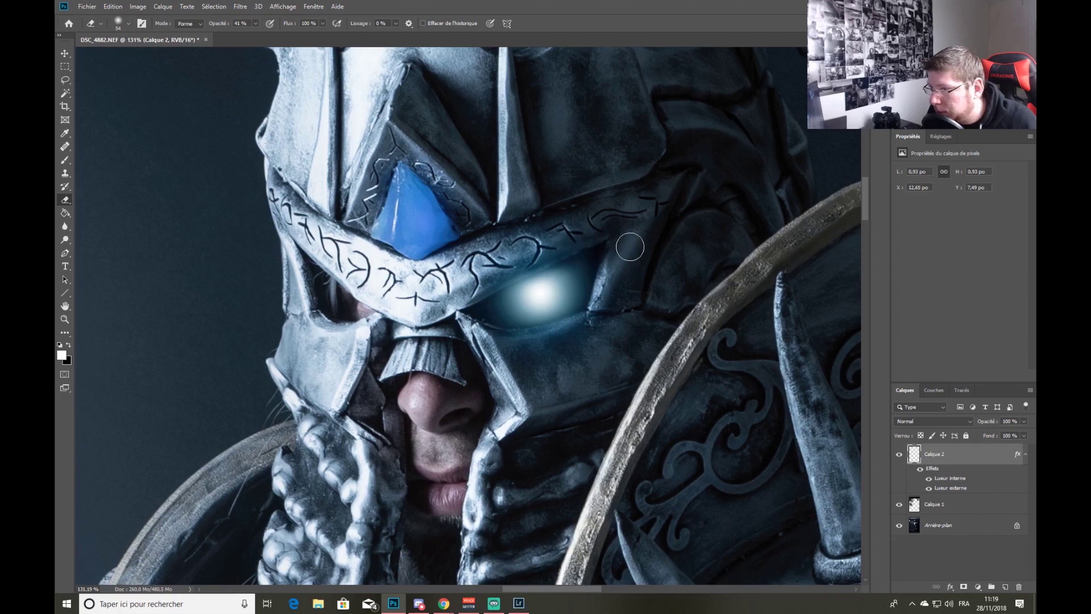
Create a new empty layer above Calque 2 for the second eye's glow.
scroll(659, 289, "down", 8)
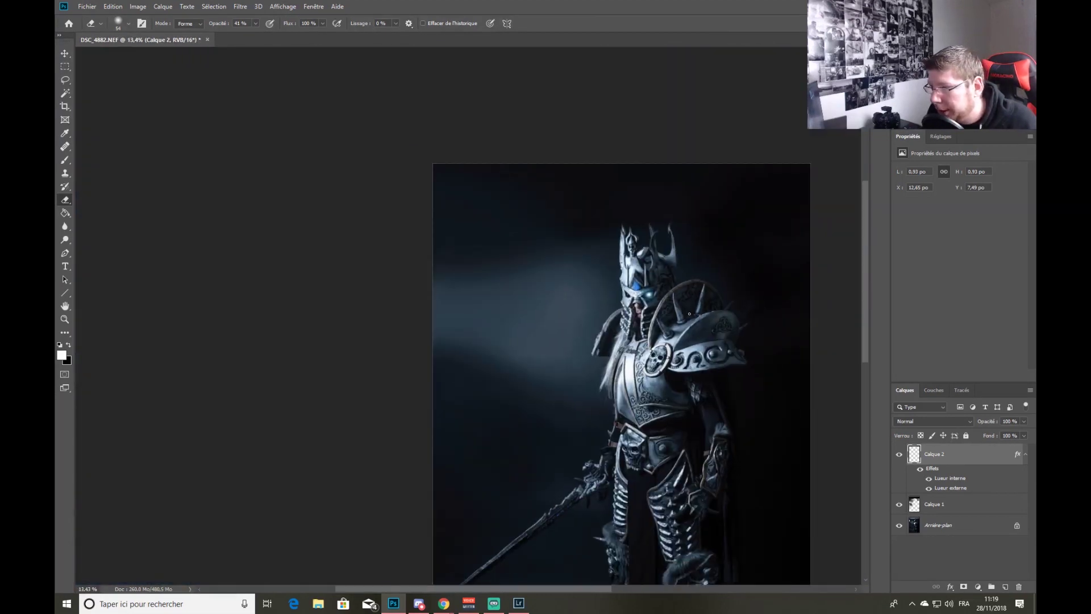
scroll(707, 277, "up", 10)
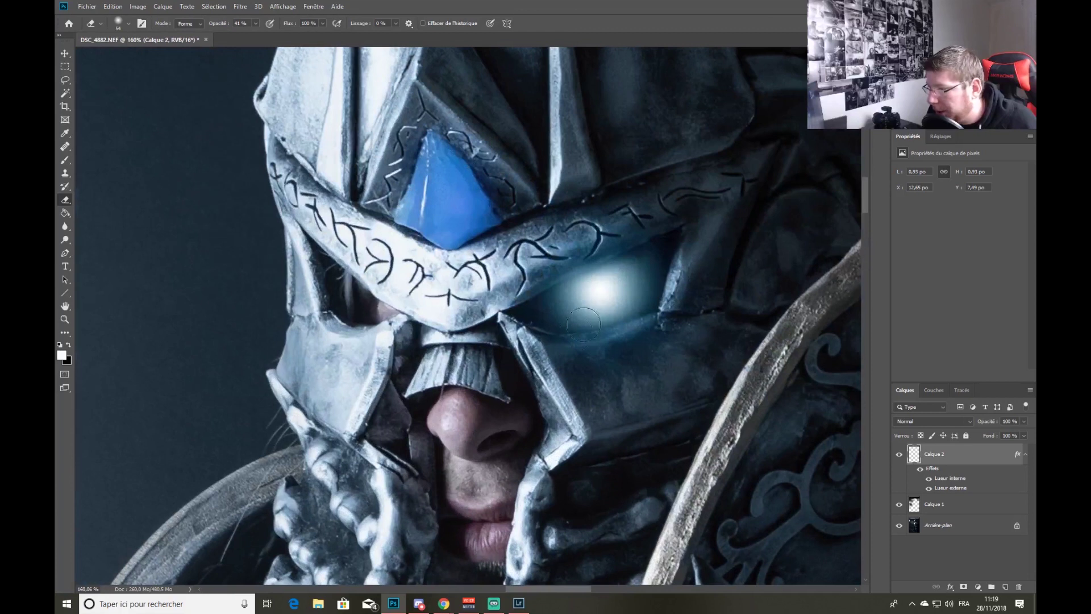
key("ctrl+shift+n")
left_click(650, 179)
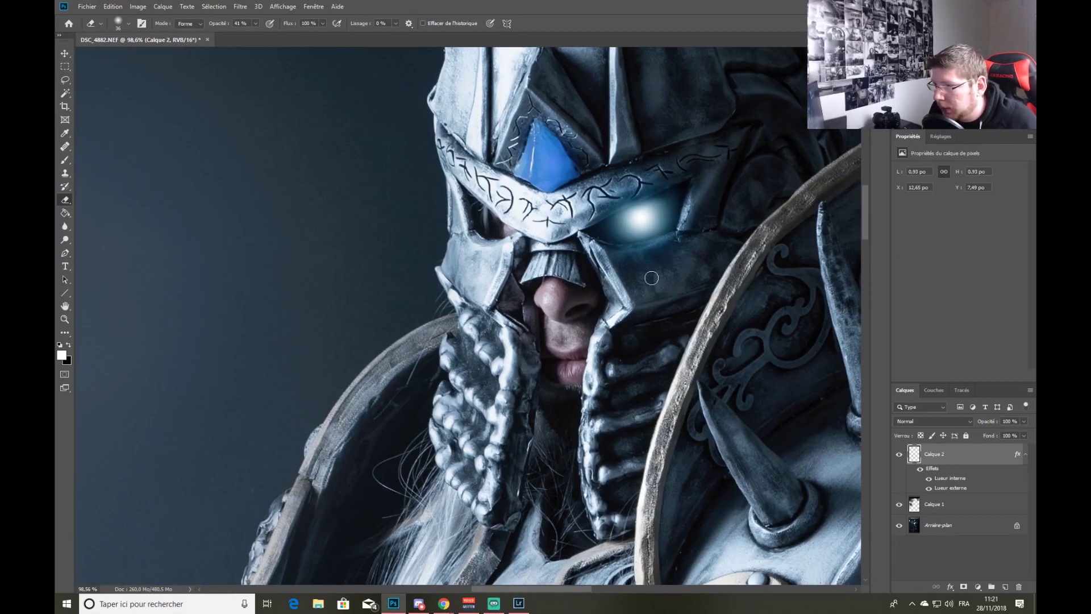
key("ctrl+shift+n")
left_click(649, 183)
Paint a small soft white glow in the inner corner of the helmet's left-hand eye opening.
scroll(505, 251, "up", 5)
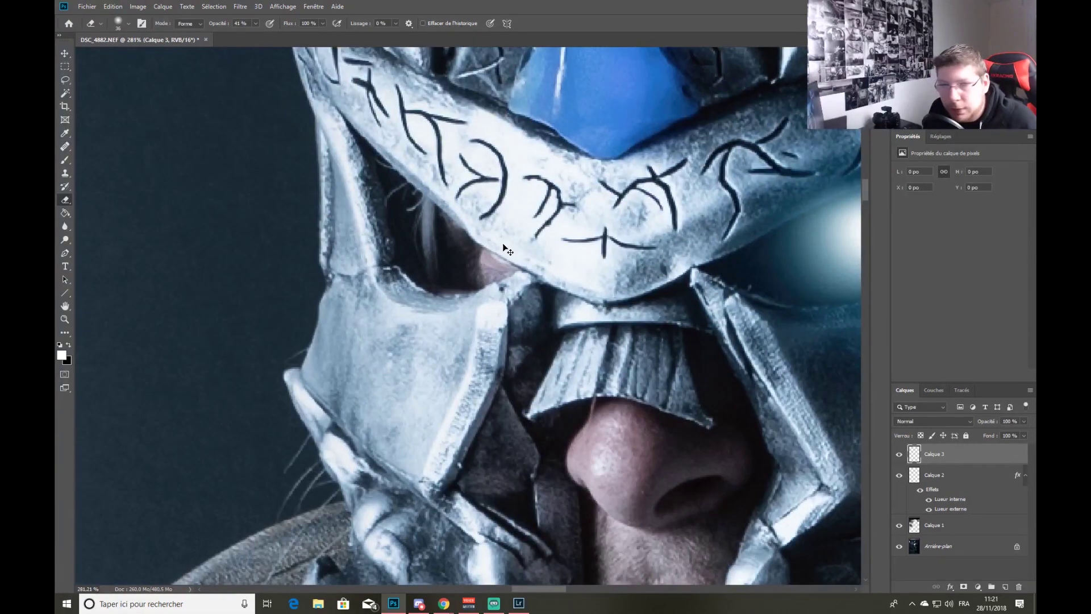
left_click(57, 159)
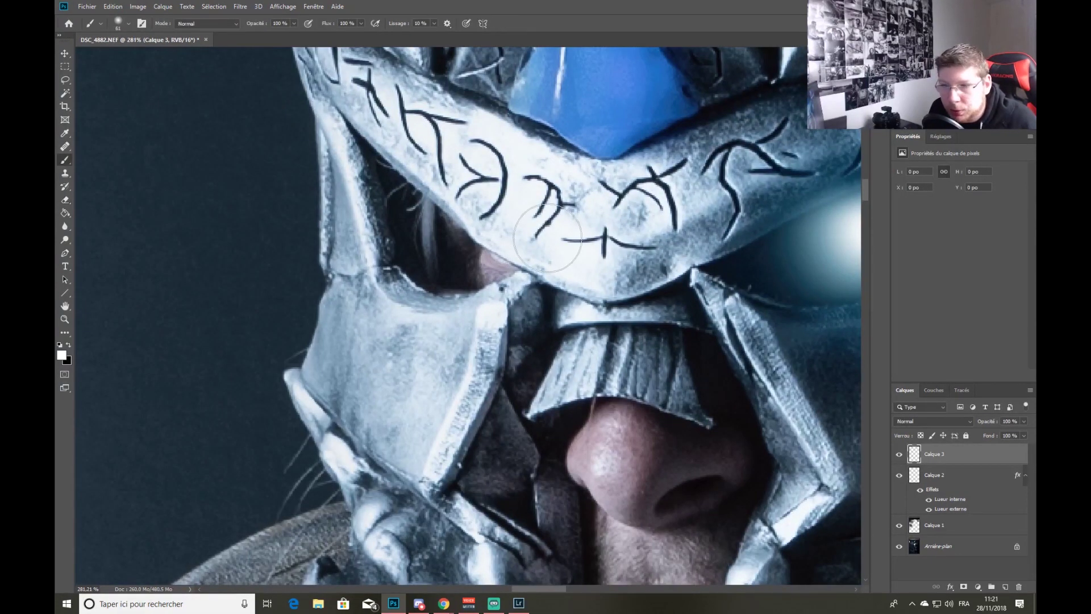
left_click(498, 248)
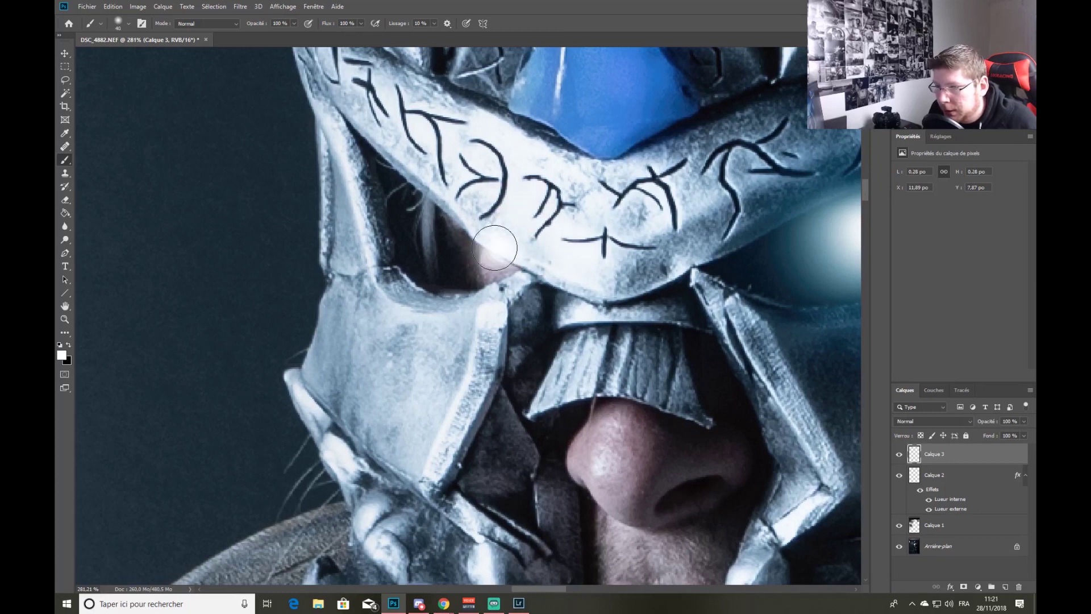
Apply the same blue outer glow and inner glow to Calque 3 through its layer style.
right_click(945, 454)
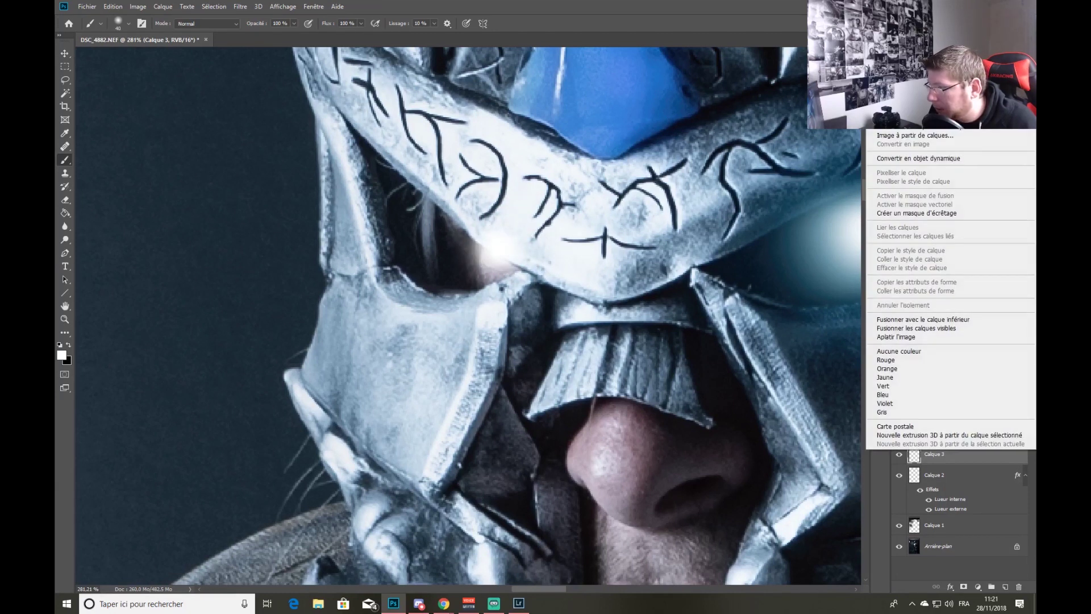
left_click(898, 59)
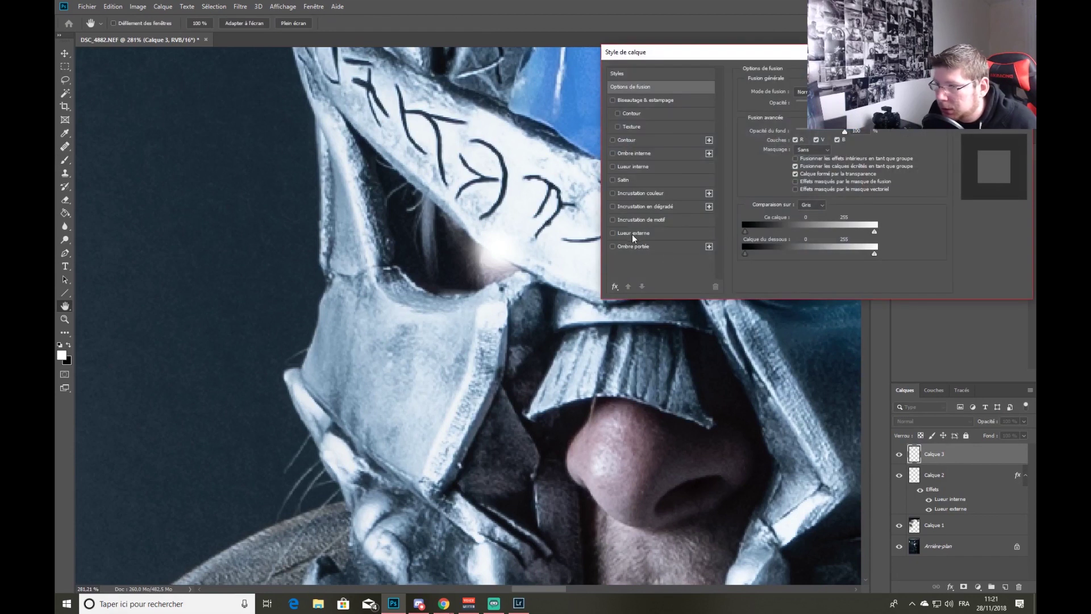
left_click(633, 234)
left_click(633, 166)
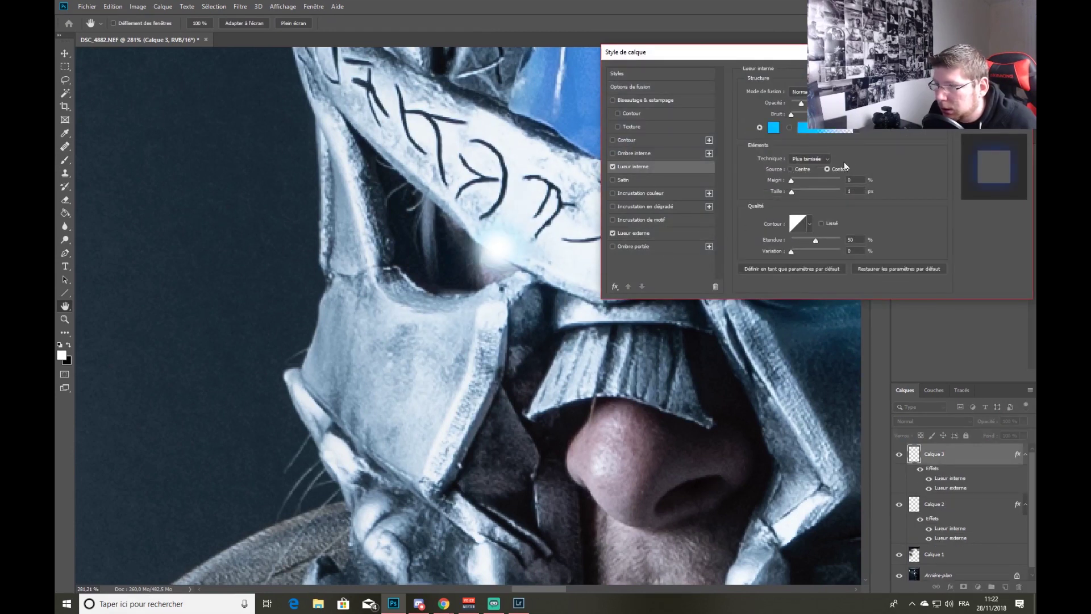
key("Return")
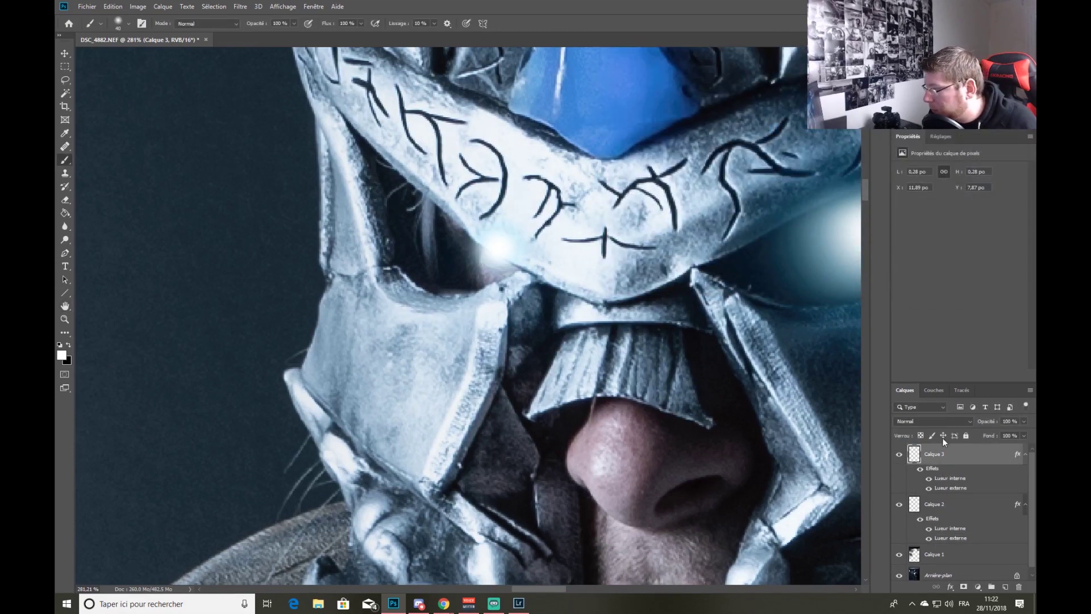
Rasterize the layer style of Calque 3 and erase the glow spilling over the helmet's brow band.
right_click(956, 453)
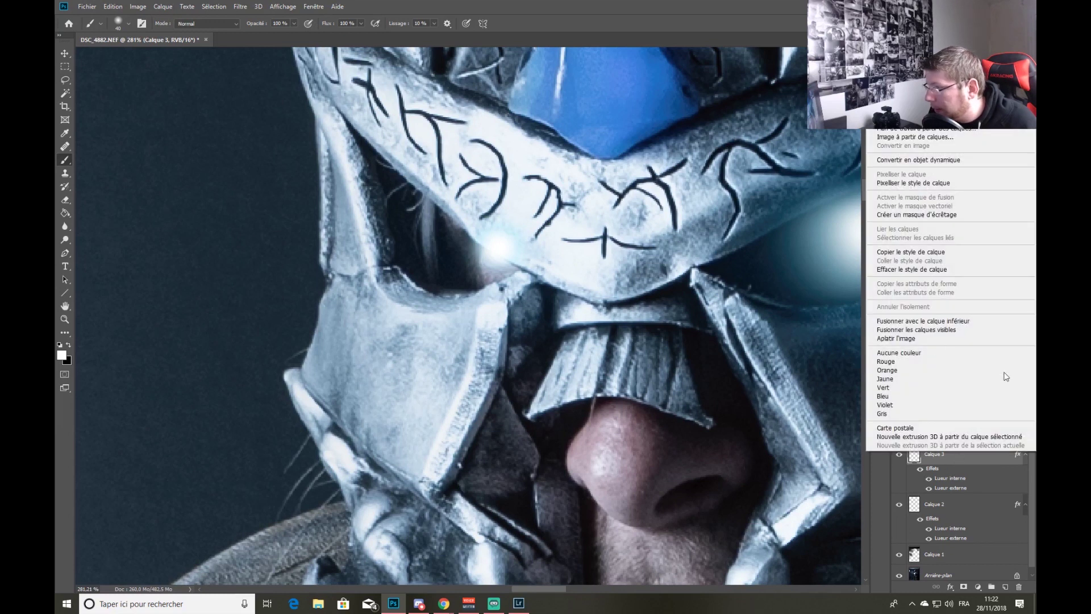
left_click(893, 183)
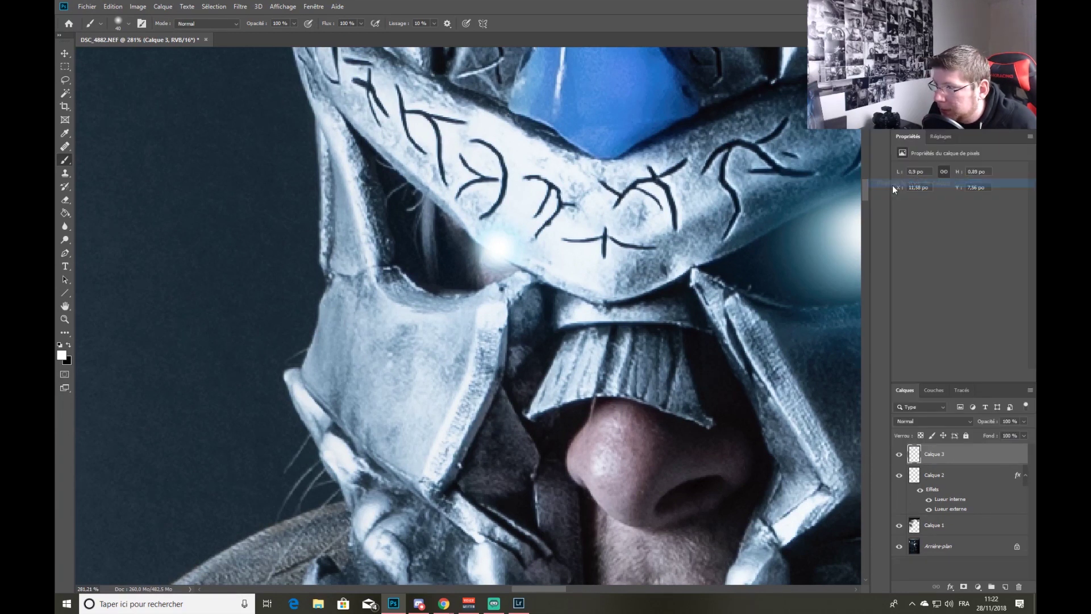
left_click(65, 200)
left_click_drag(507, 240, 520, 245)
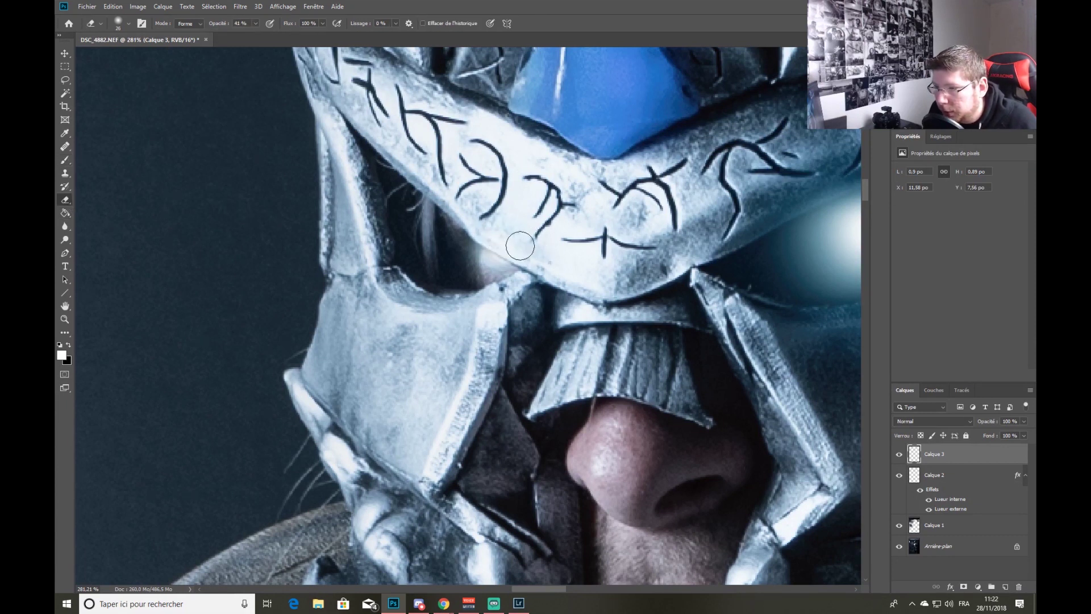
scroll(405, 222, "down", 1)
scroll(404, 222, "down", 2)
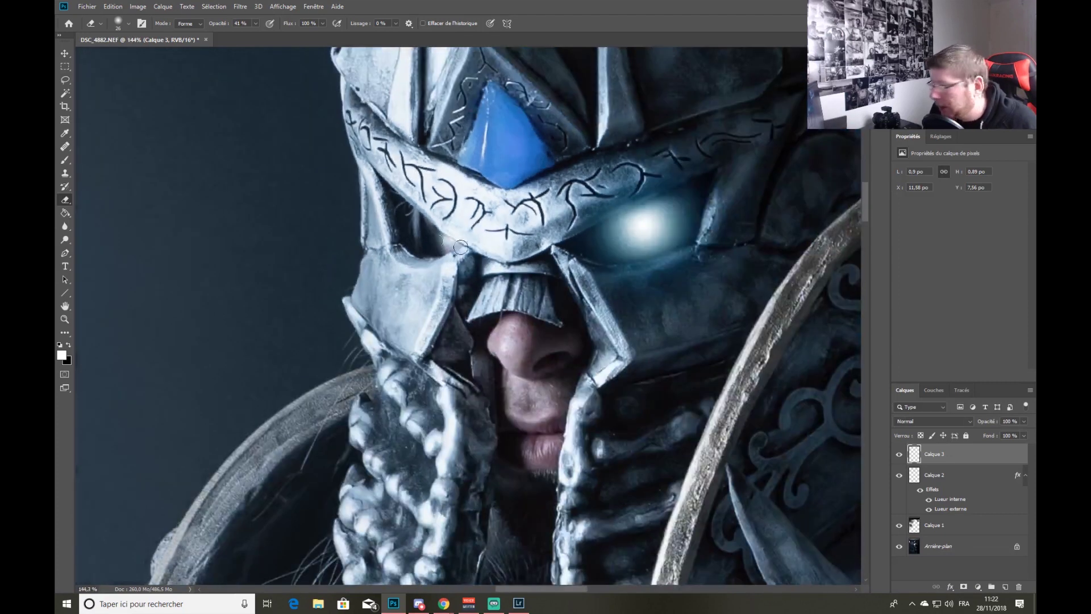
Create a new layer and place it directly beneath Calque 3.
key("ctrl+shift+n")
left_click(648, 183)
left_click_drag(926, 454, 929, 485)
Paint the inside of the helmet's left-hand eye opening black around the glow with an enlarged soft brush.
key("b")
right_click(397, 180, "alt")
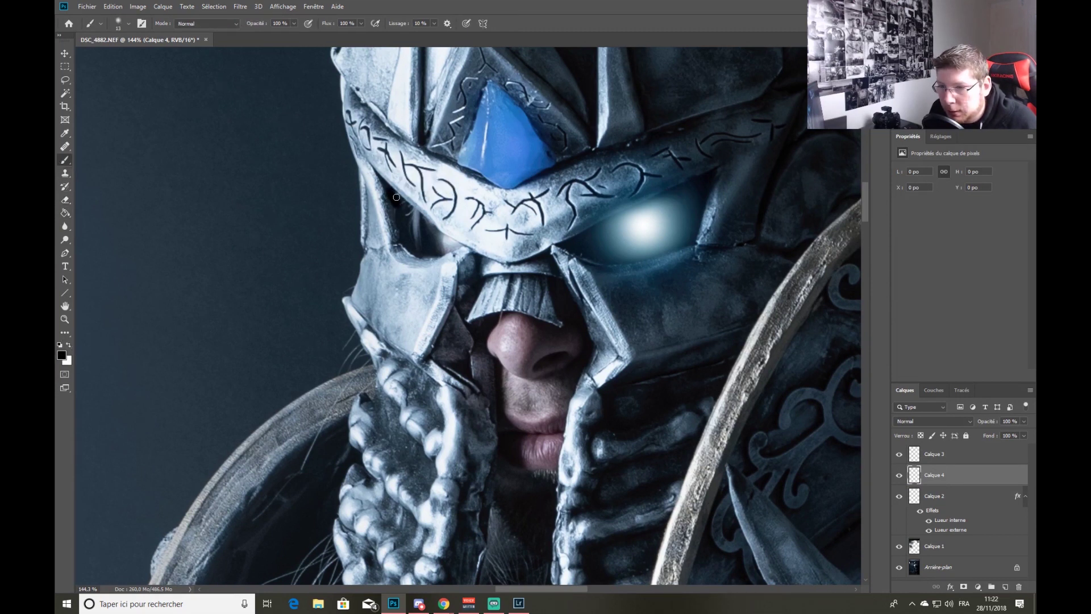
key("ctrl+z")
key("bracketright")
key("bracketright")
key("bracketright")
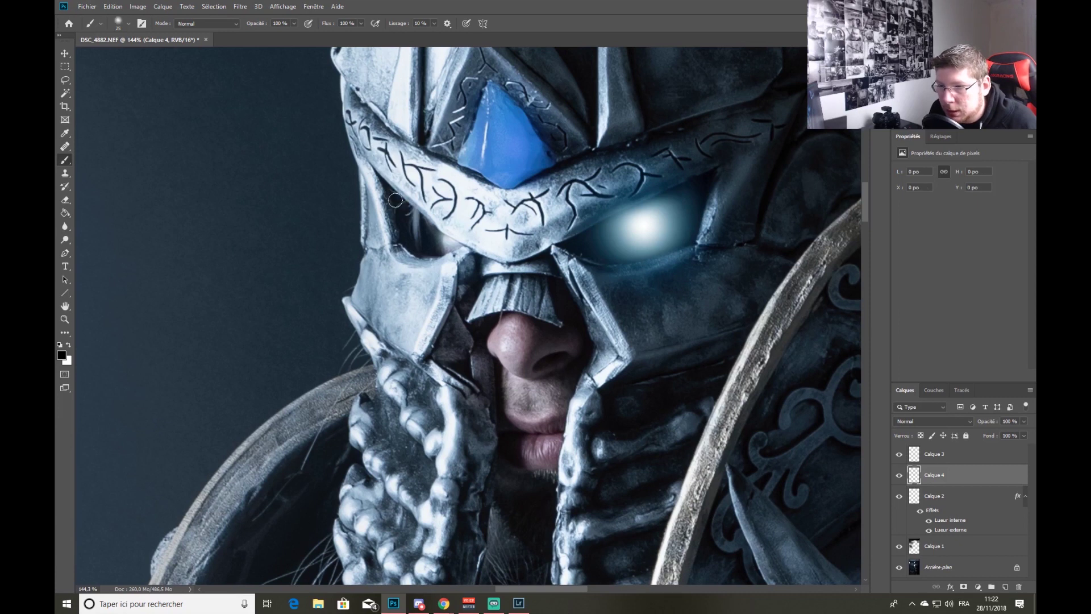
left_click_drag(405, 213, 412, 218)
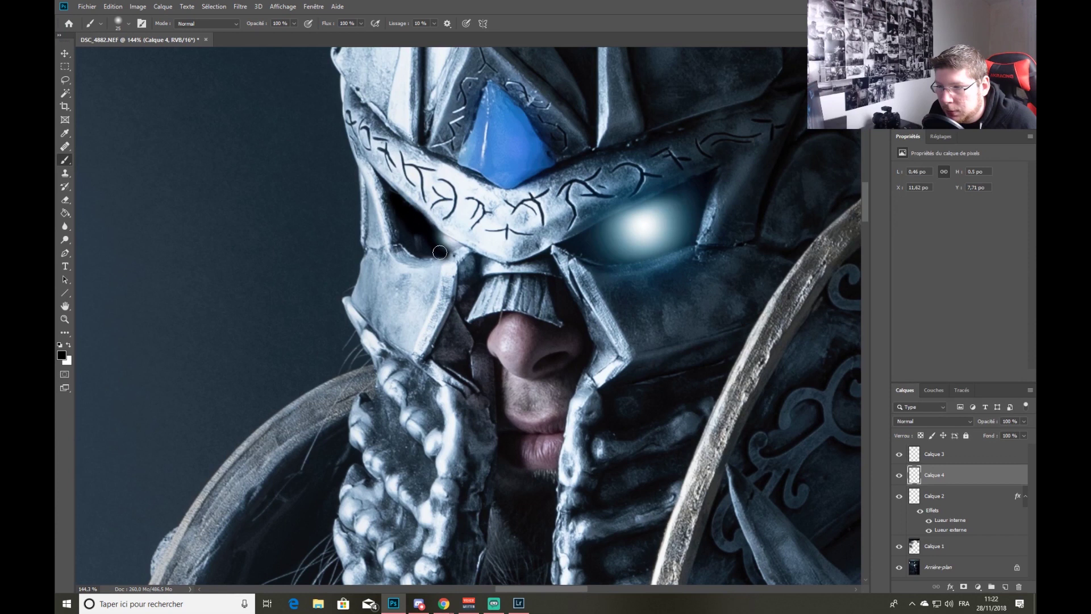
scroll(409, 208, "up", 3)
scroll(408, 206, "up", 1)
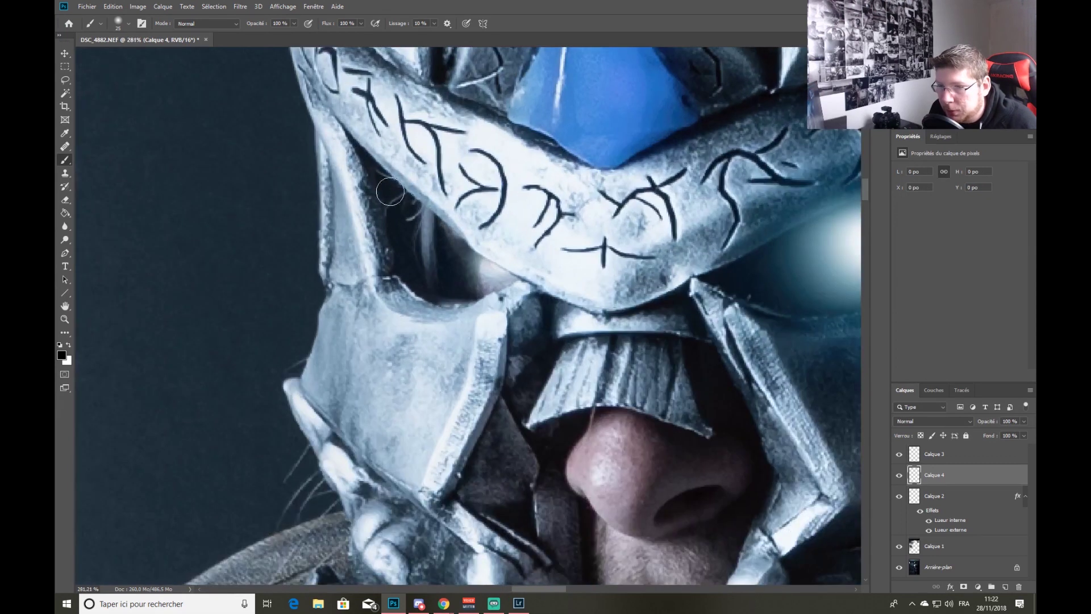
mouse_move(402, 207)
left_mouse_down()
mouse_move(379, 177)
mouse_move(431, 226)
mouse_move(415, 213)
mouse_move(440, 254)
mouse_move(411, 224)
mouse_move(426, 258)
mouse_move(418, 265)
mouse_move(398, 228)
mouse_move(419, 276)
mouse_move(440, 292)
mouse_move(503, 284)
left_mouse_up()
Shrink the brush and blacken the remaining areas around the glow along the left-hand eye opening's edges.
key("bracketleft")
key("bracketleft")
key("bracketleft")
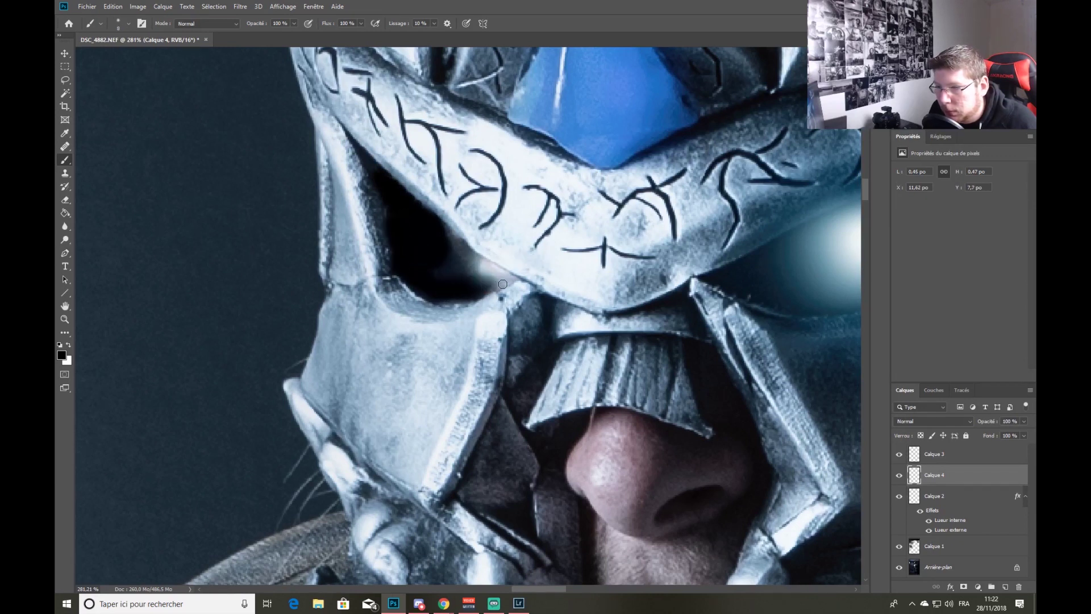
right_click(453, 270, "alt")
left_click_drag(453, 242, 466, 251)
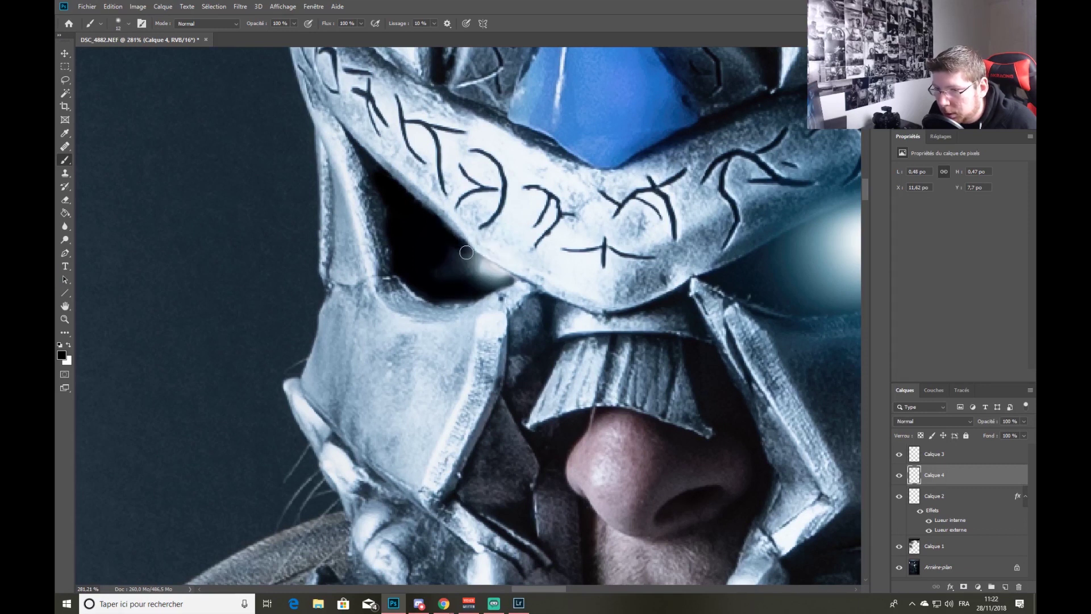
Lower the opacity of Calque 4 and add a new empty layer at the top of the layer stack.
key("ctrl+0")
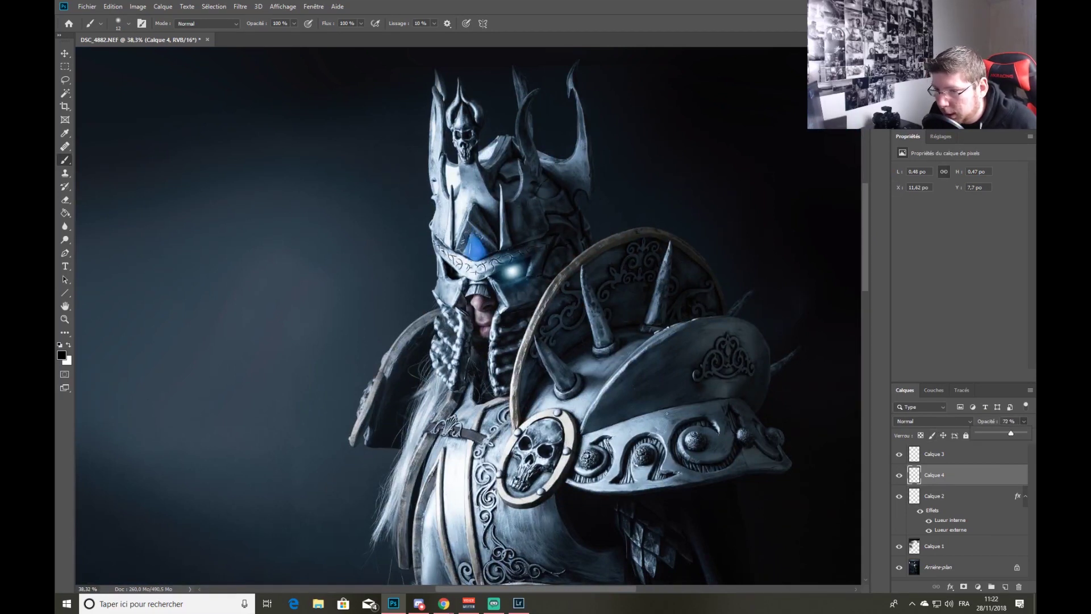
left_click_drag(1012, 433, 1010, 434)
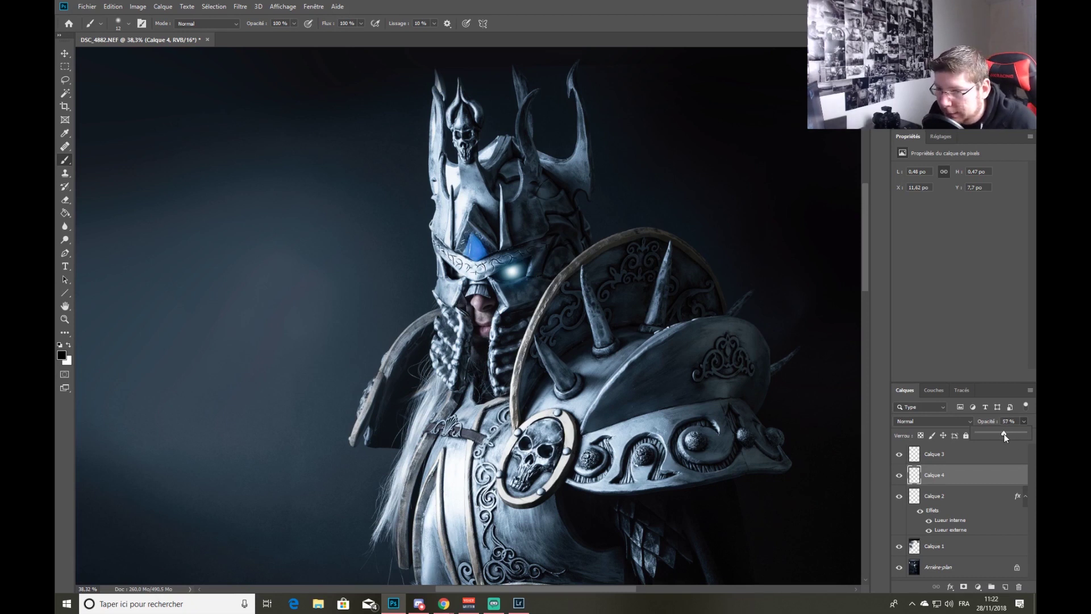
key("ctrl+shift+n")
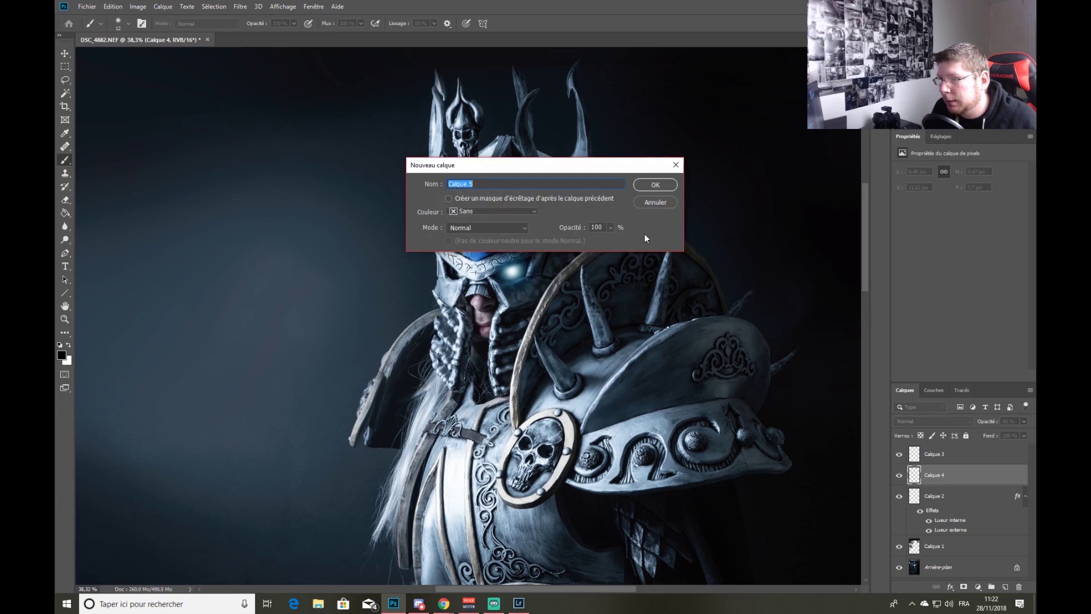
left_click(650, 185)
left_click_drag(998, 481, 981, 454)
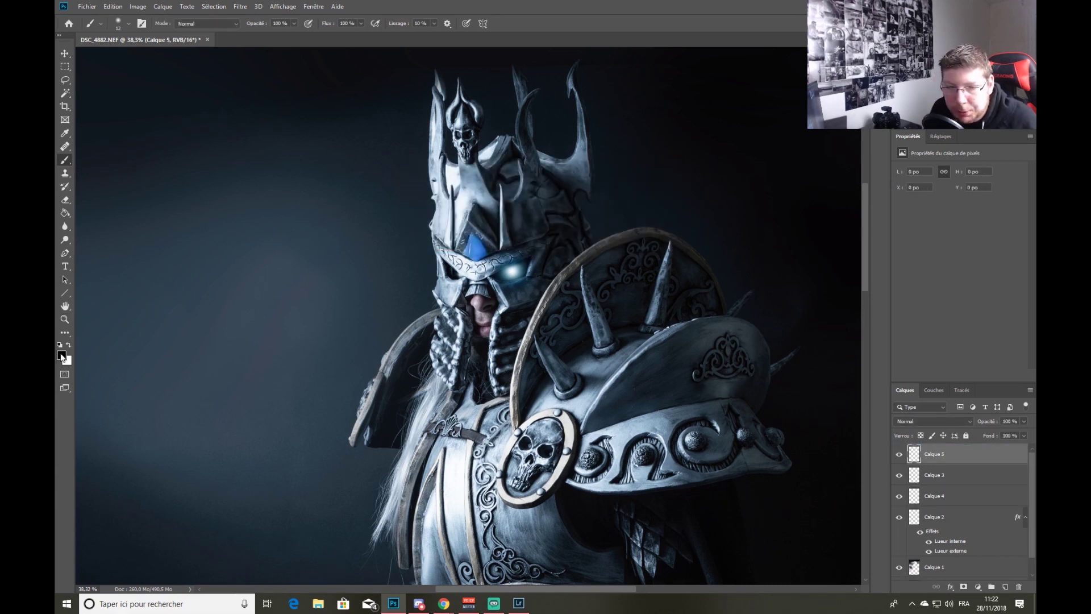
Set the foreground colour to bright blue #00b4ff and dab a large soft spot of it over each of the helmet's eyes.
left_click(62, 356)
left_click_drag(800, 219, 801, 214)
left_click(791, 156)
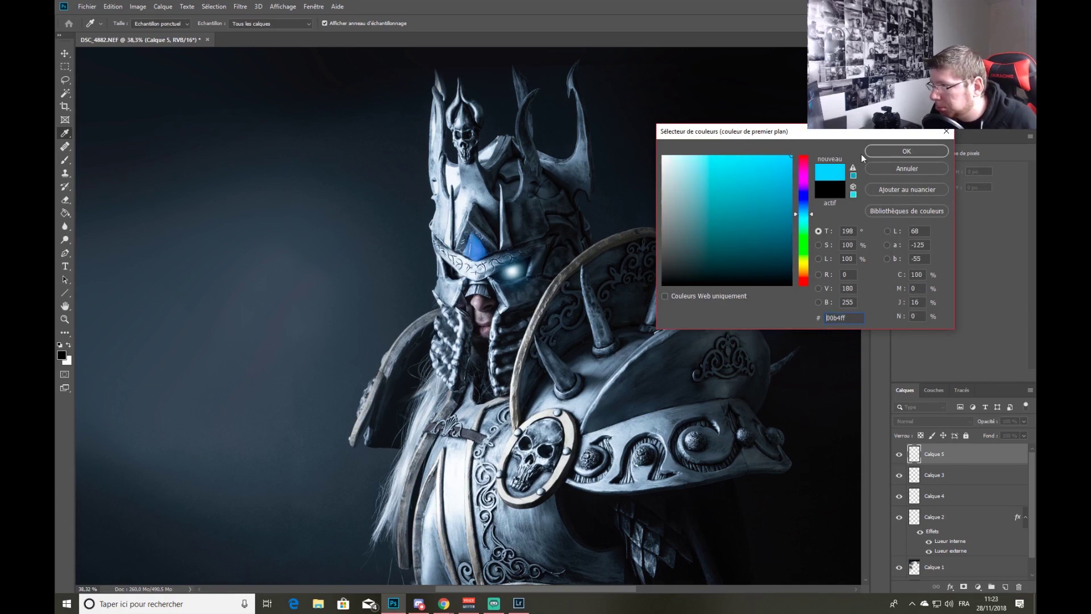
left_click(905, 152)
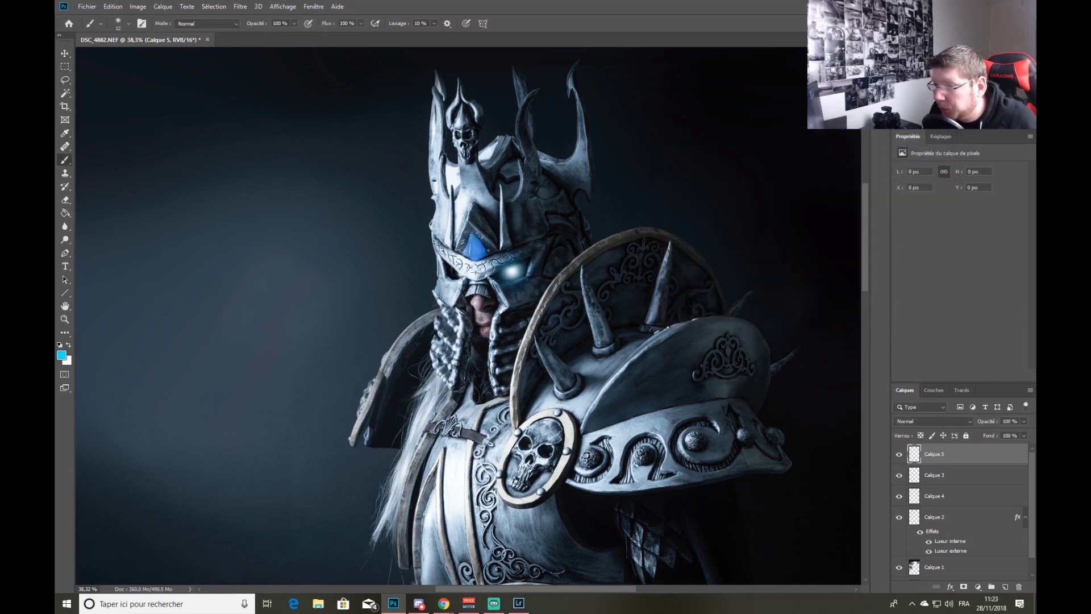
left_click(514, 273)
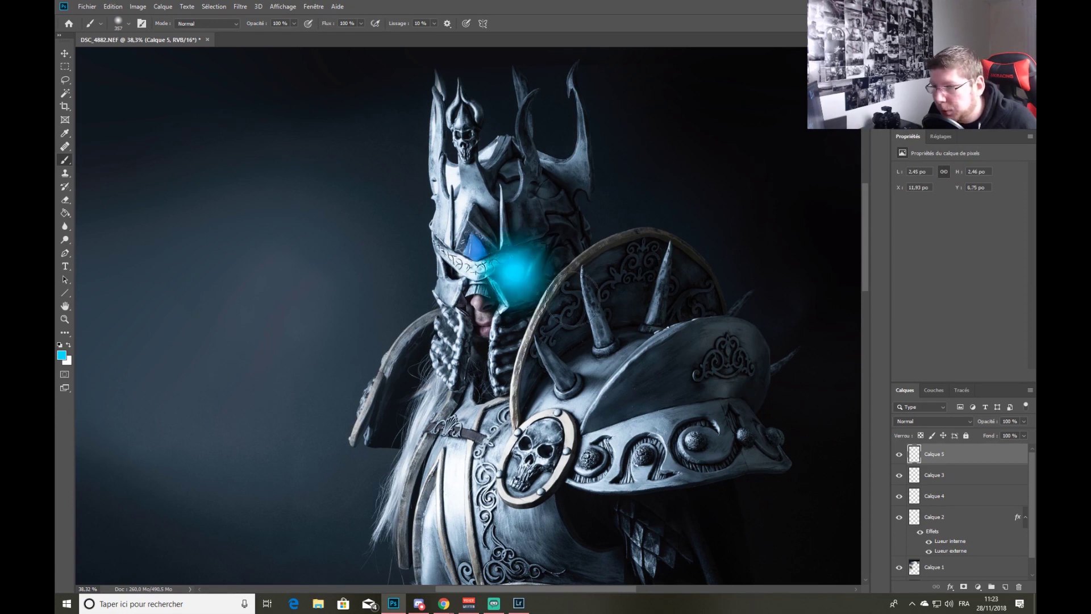
left_click(457, 272)
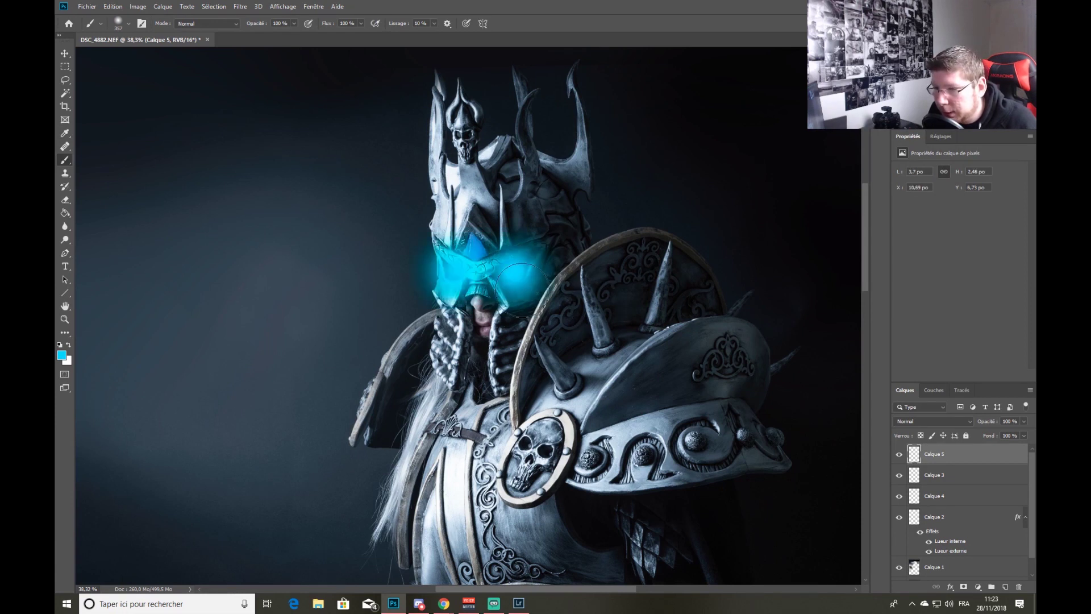
Blend the blue glow layer Calque 5 with Lumière tamisée at 35% opacity.
left_click(948, 418)
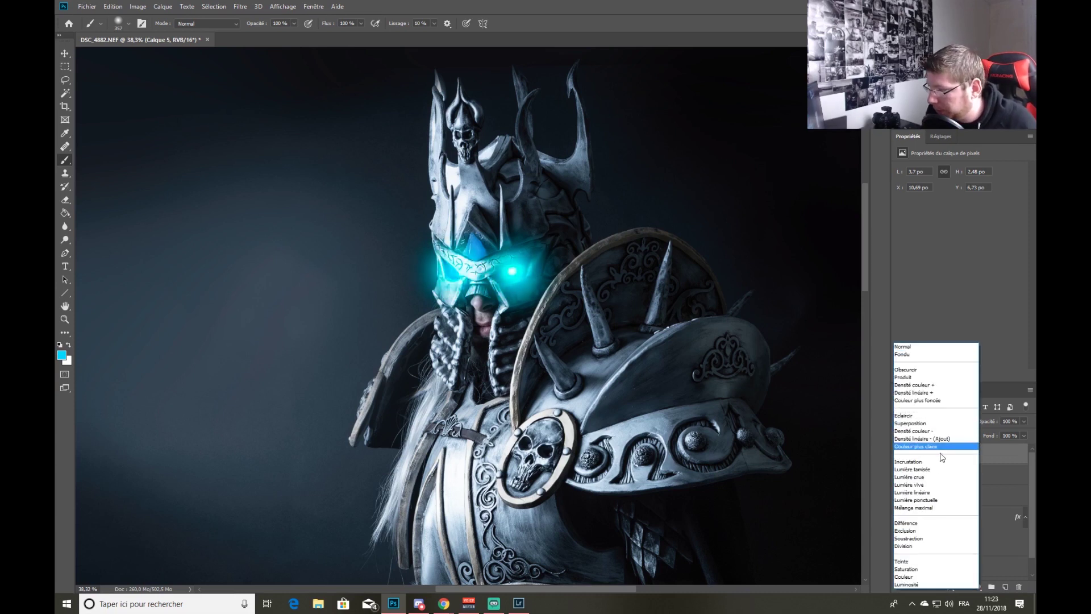
left_click(932, 470)
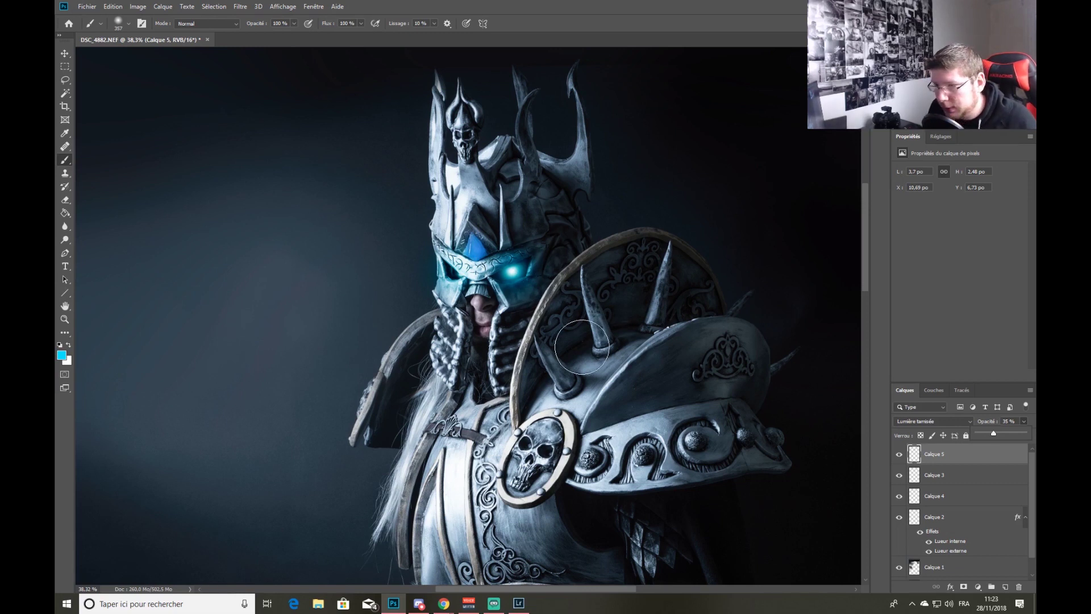
scroll(582, 347, "down", 5)
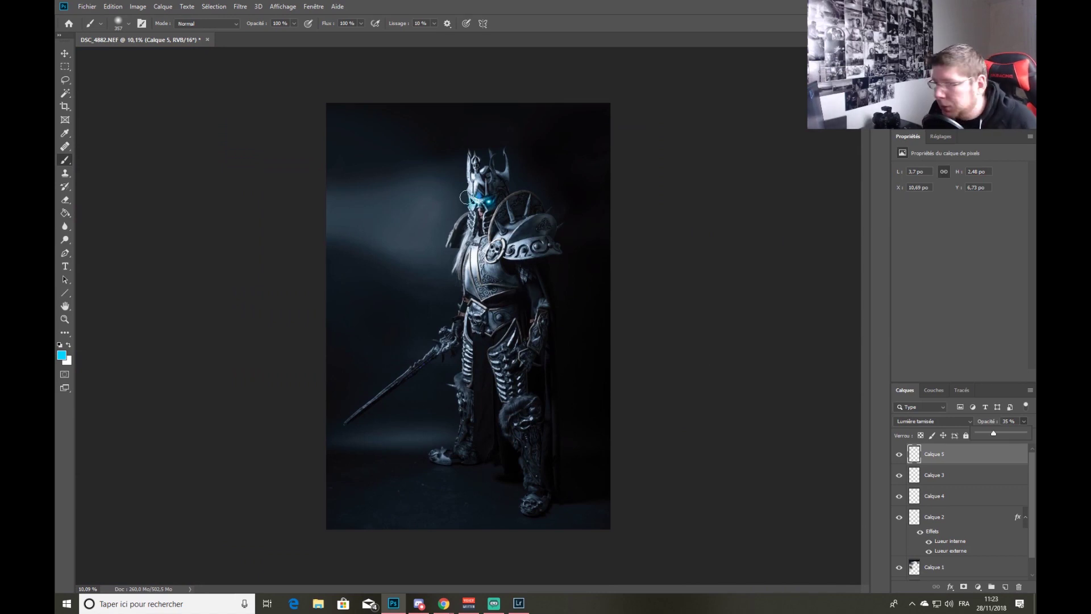
Create a new empty layer above the blue glow layer Calque 5.
scroll(506, 190, "up", 6)
key("ctrl+shift+n")
key("Return")
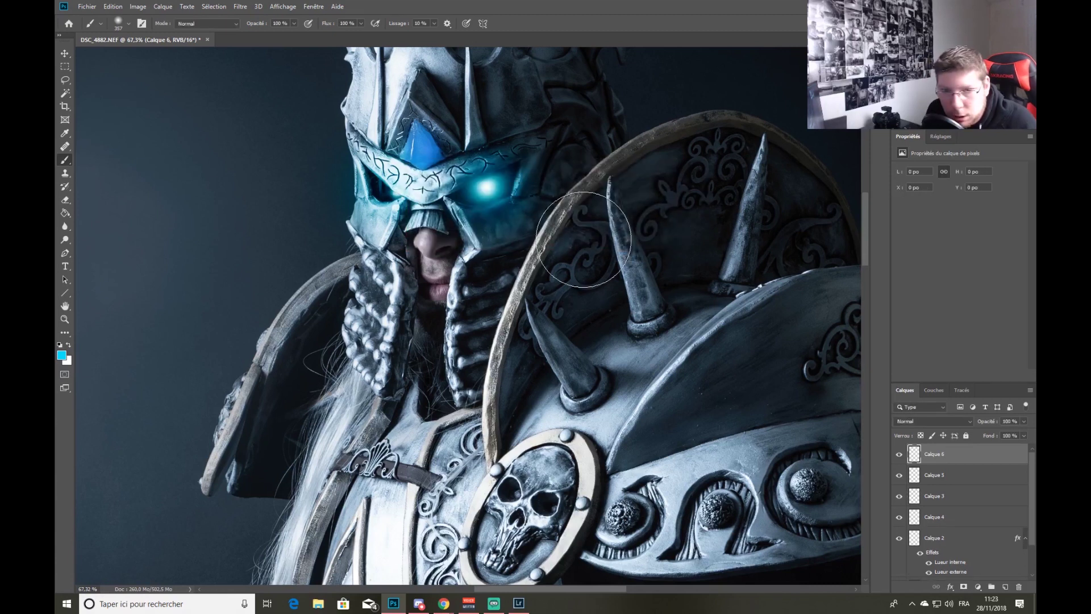
right_click(591, 259)
left_click(620, 313)
left_click(576, 178)
left_click_drag(577, 218, 457, 218)
right_click(460, 301)
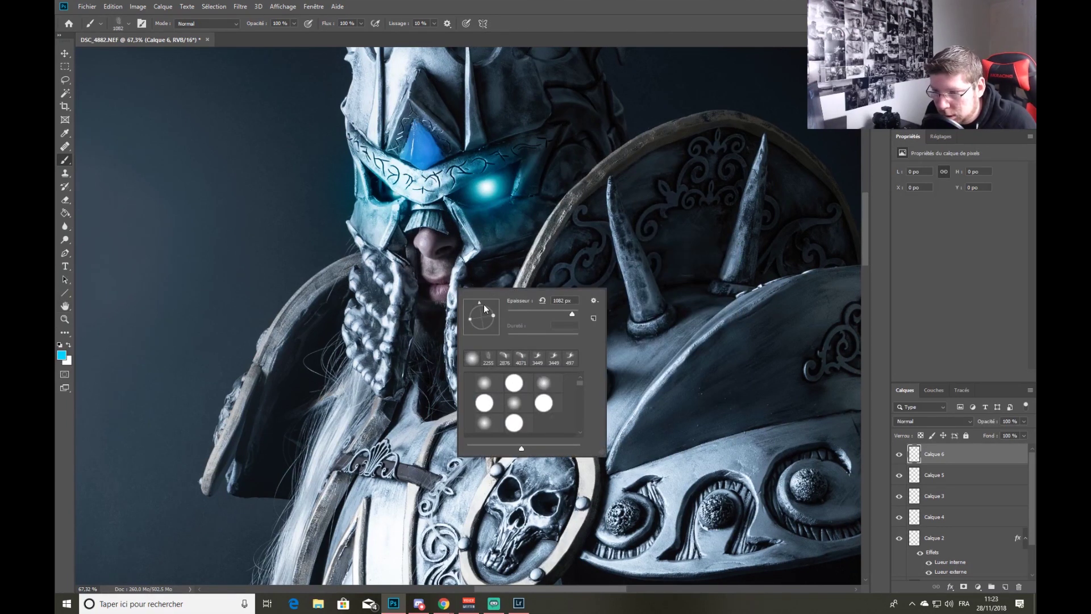
left_click_drag(403, 162, 347, 162)
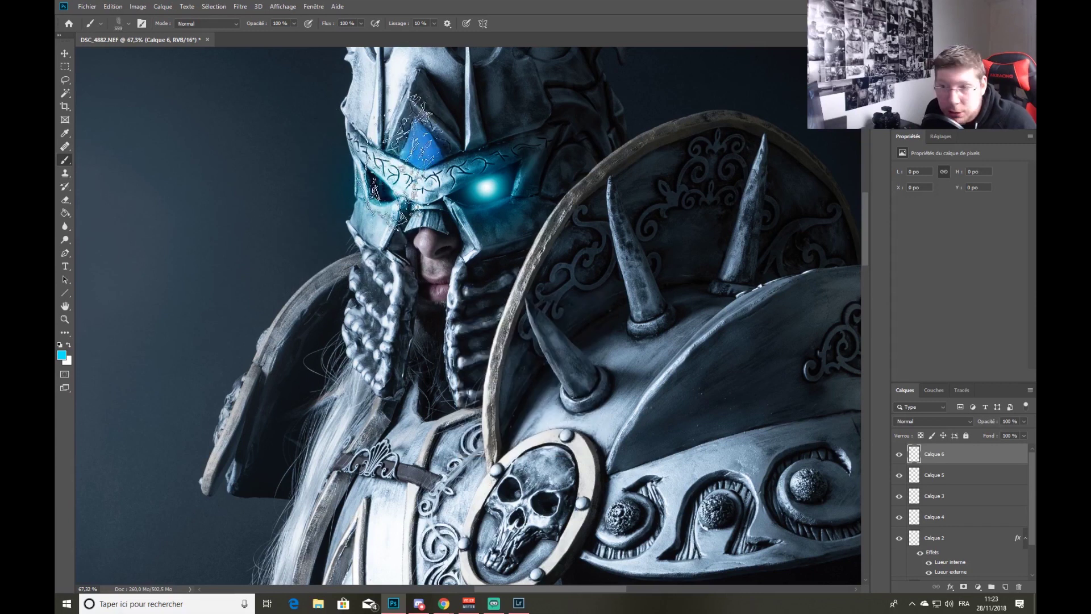
key("ctrl+0")
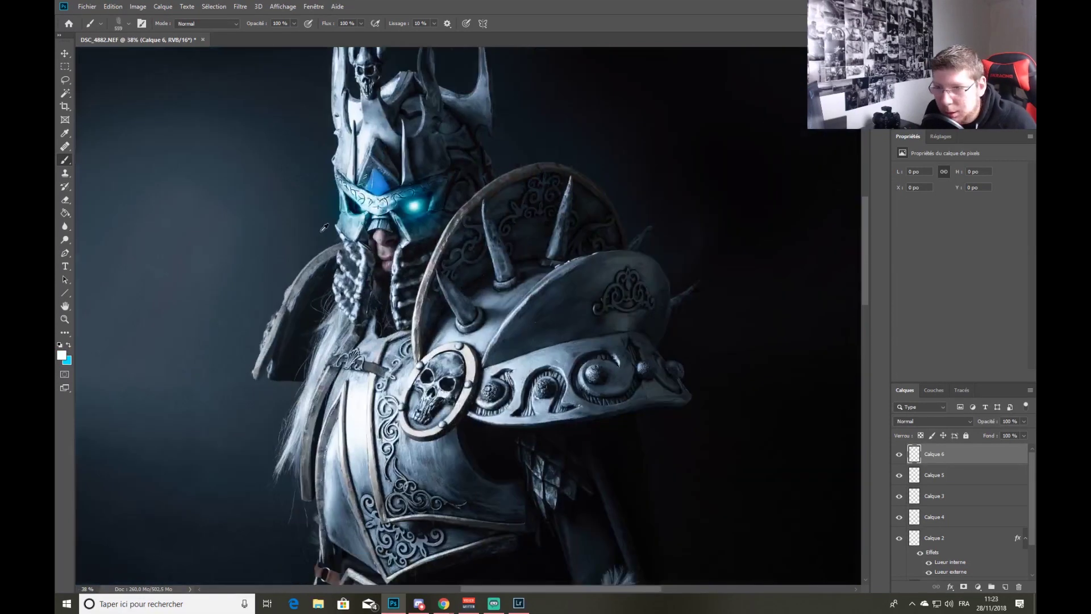
Look through the brush preset library, including the water and texture sets, for a smoke brush in Smoke_Brushes.
right_click(510, 340)
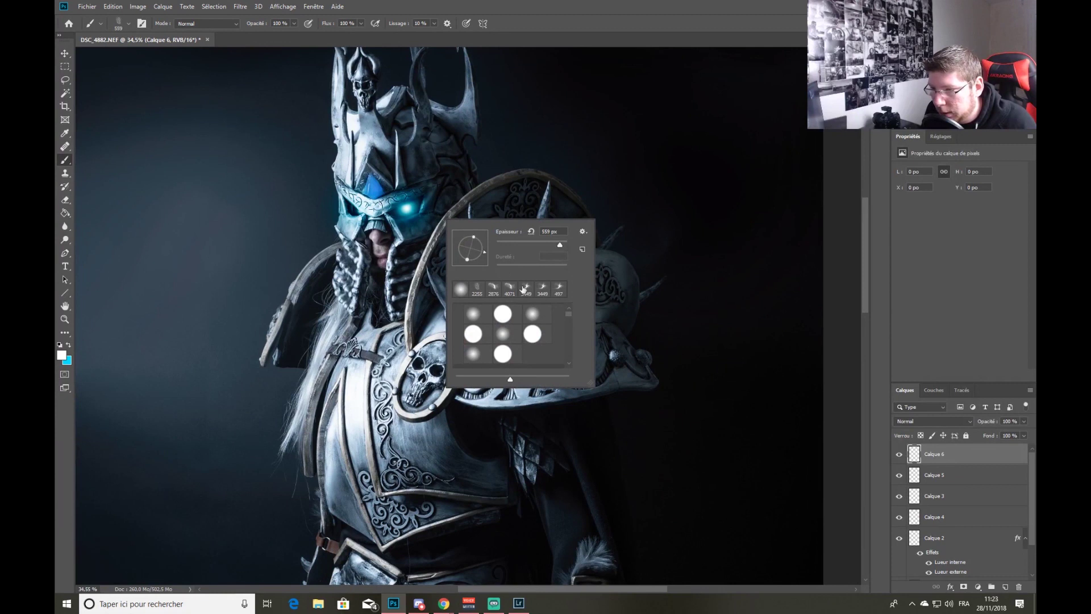
scroll(521, 318, "down", 6)
scroll(522, 319, "down", 8)
scroll(520, 320, "down", 2)
scroll(483, 324, "down", 6)
scroll(484, 328, "down", 6)
scroll(496, 333, "down", 2)
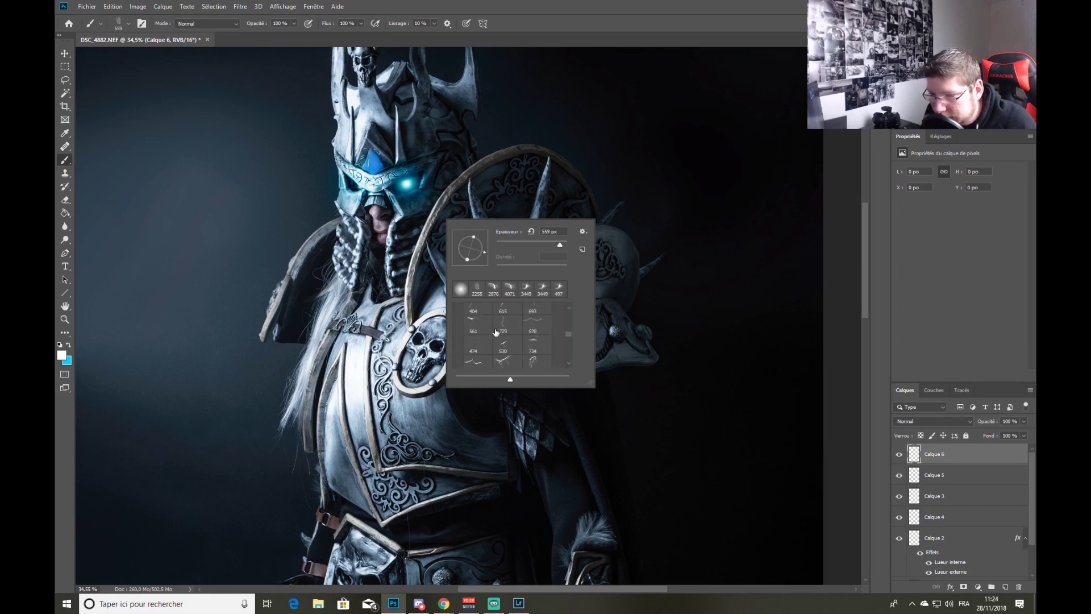
scroll(496, 333, "down", 6)
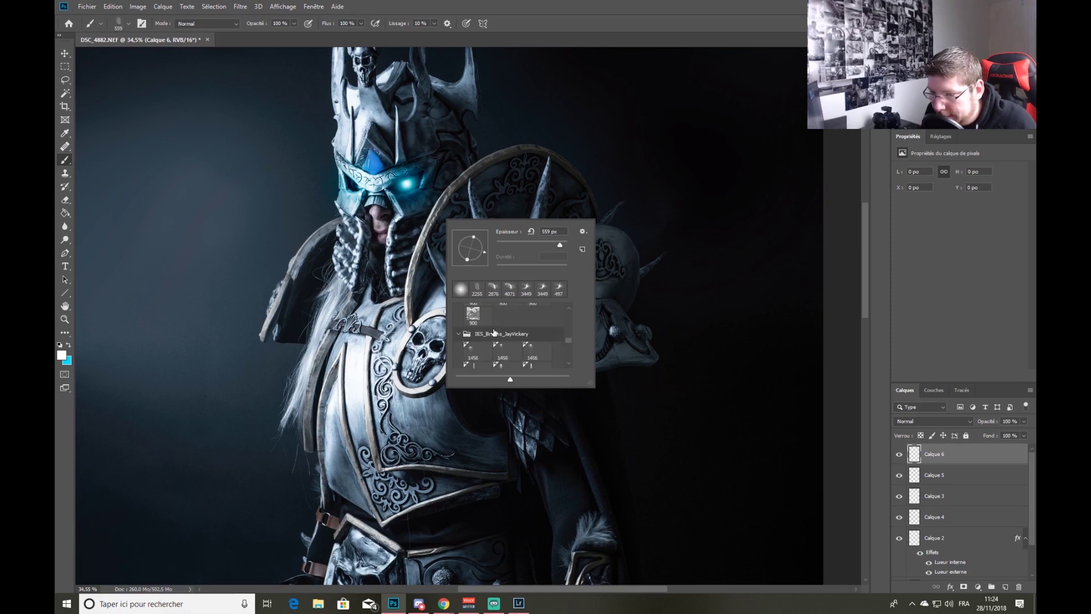
scroll(495, 333, "down", 8)
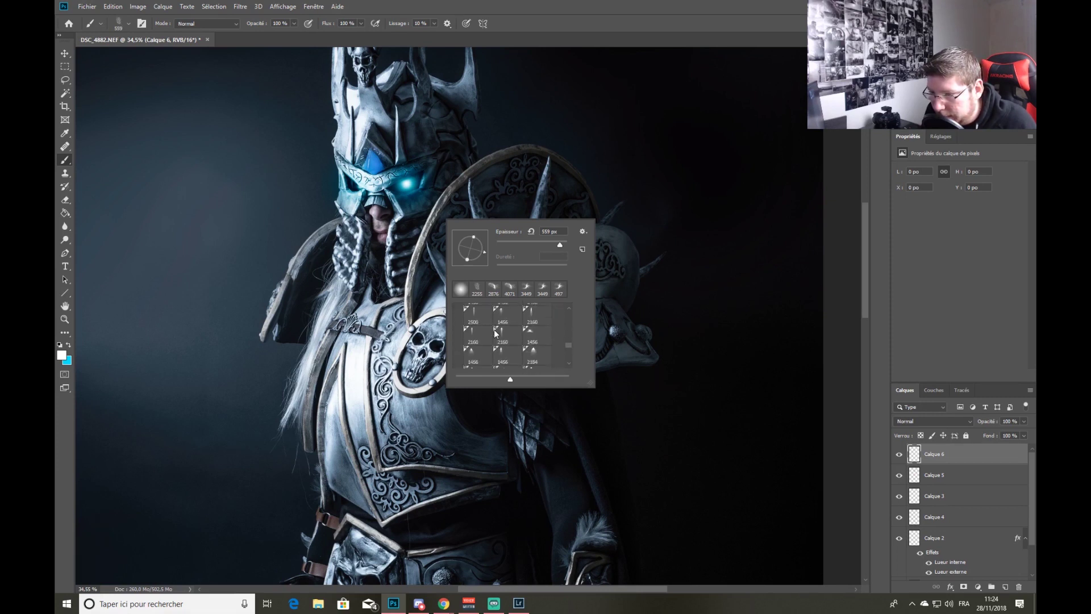
scroll(495, 333, "down", 6)
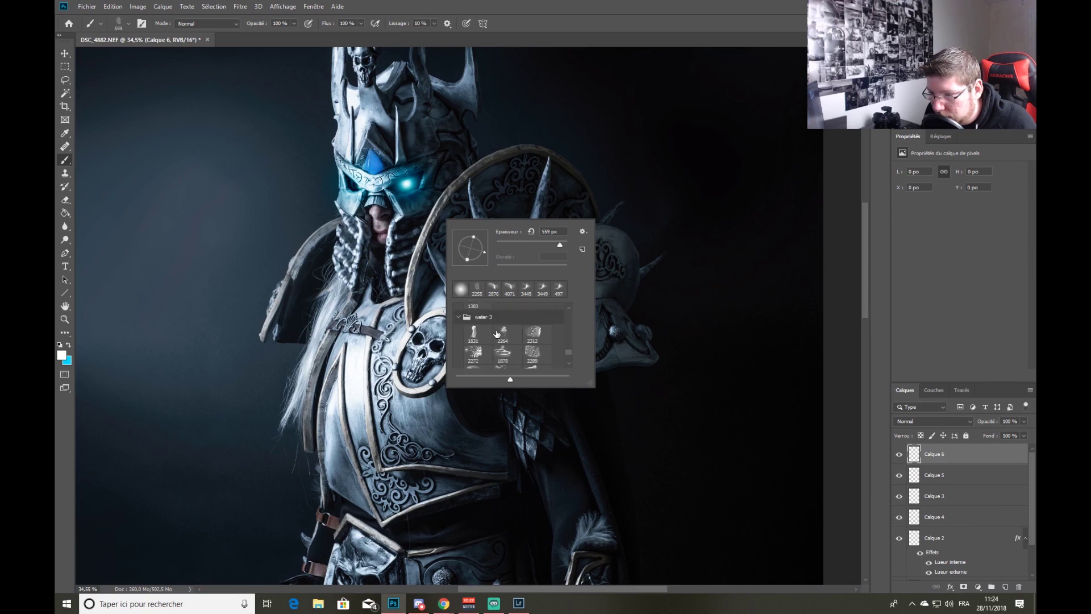
scroll(497, 336, "down", 8)
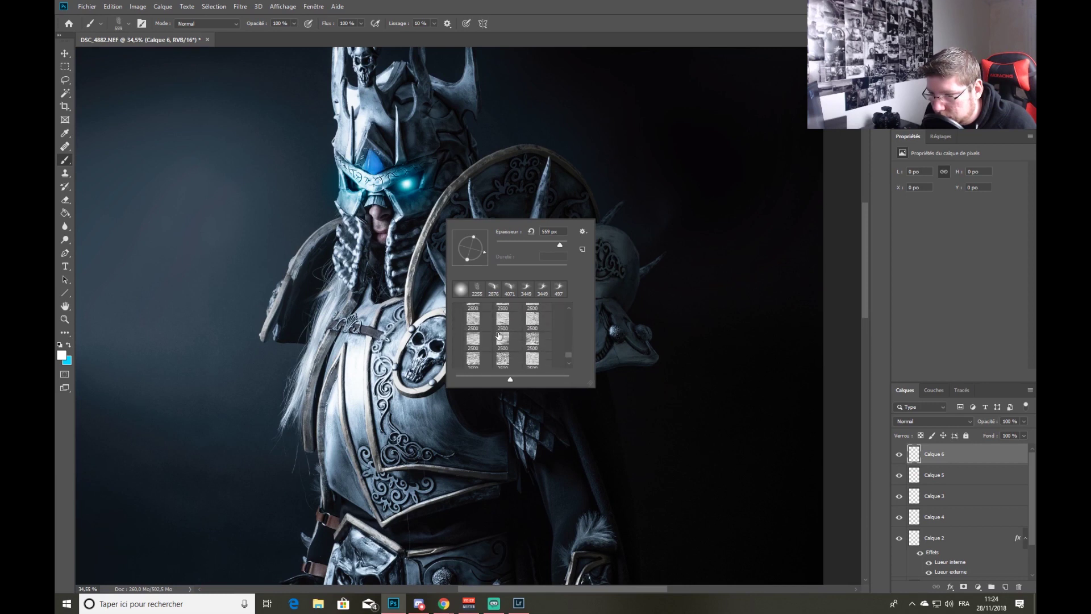
left_click_drag(565, 353, 572, 305)
scroll(504, 346, "down", 5)
scroll(507, 347, "up", 2)
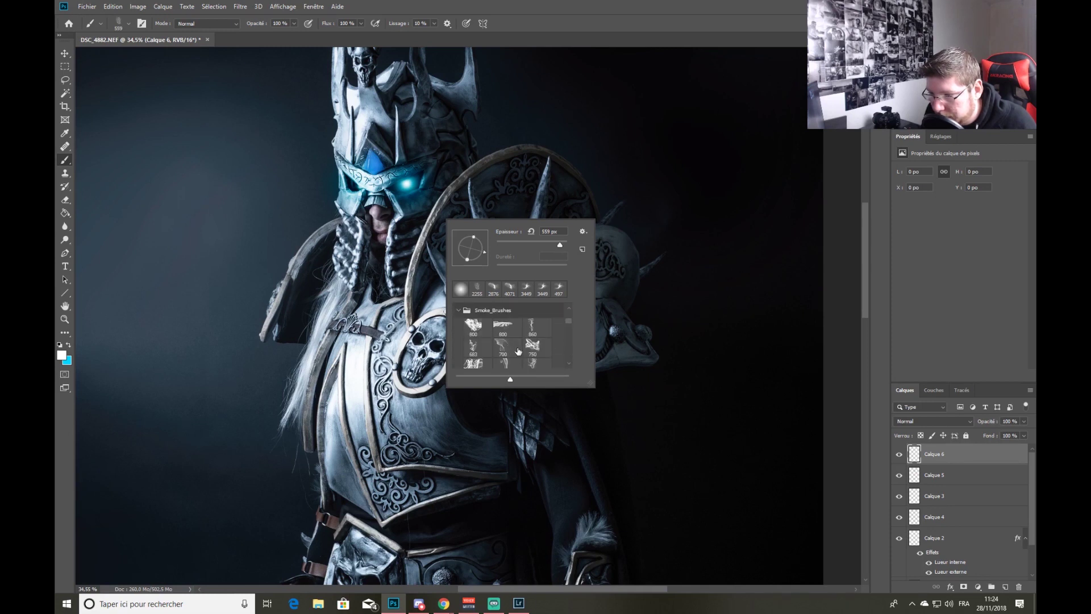
Choose the 860 px brush from Smoke_Brushes, rotate its tip, and stamp white smoke trailing back from the right-hand glowing eye.
left_click(532, 328)
left_click_drag(483, 246, 475, 263)
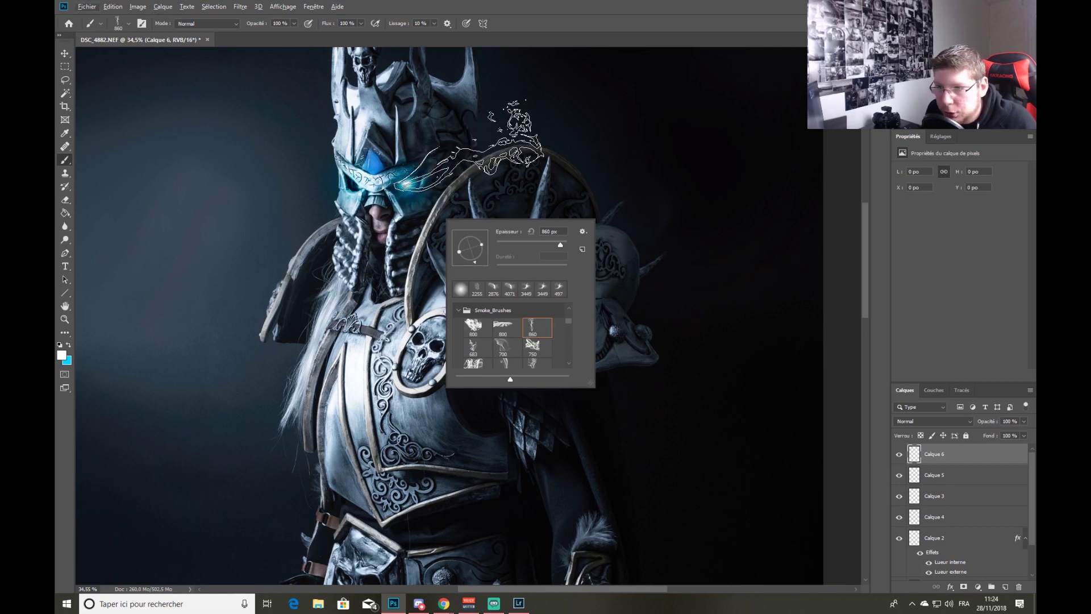
left_click(468, 146)
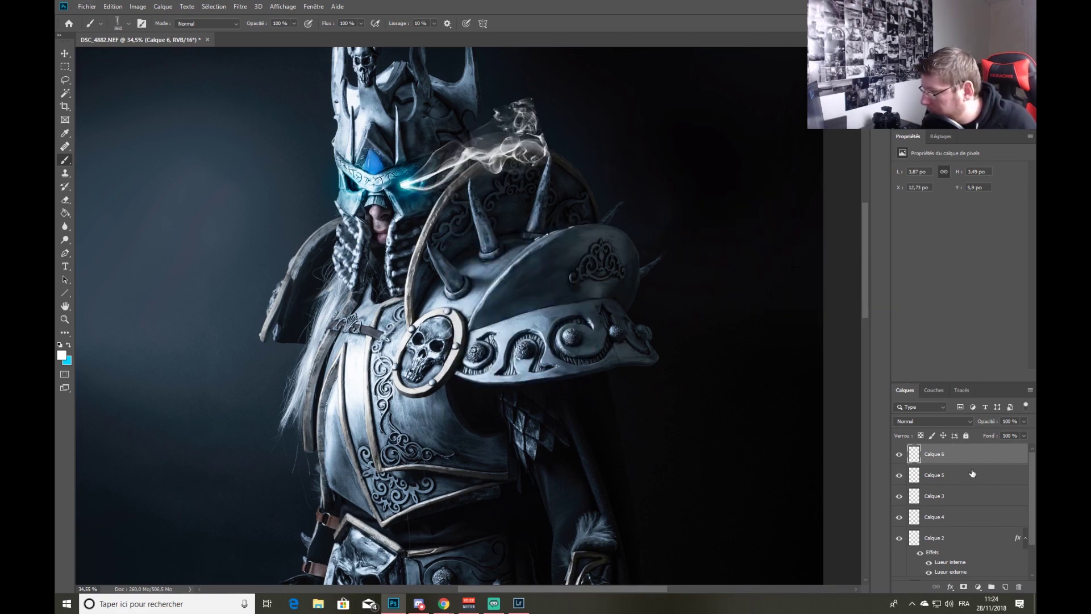
Move the smoke layer Calque 6 beneath Calque 2, directly above Calque 1.
left_click_drag(973, 463, 992, 546)
left_click_drag(966, 499, 961, 490)
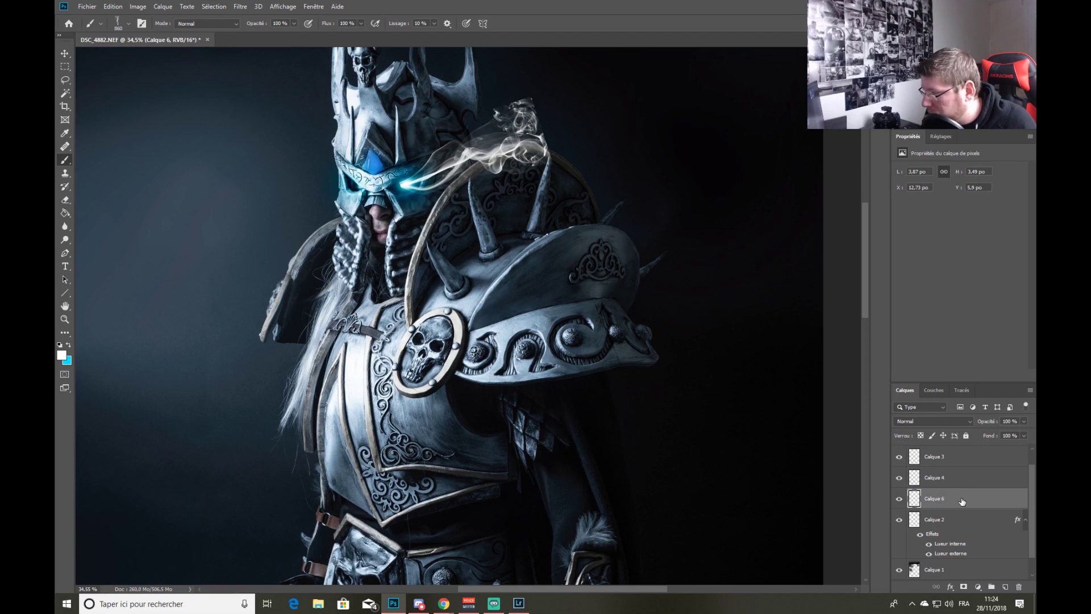
scroll(962, 512, "down", 1)
left_click_drag(969, 548, 963, 531)
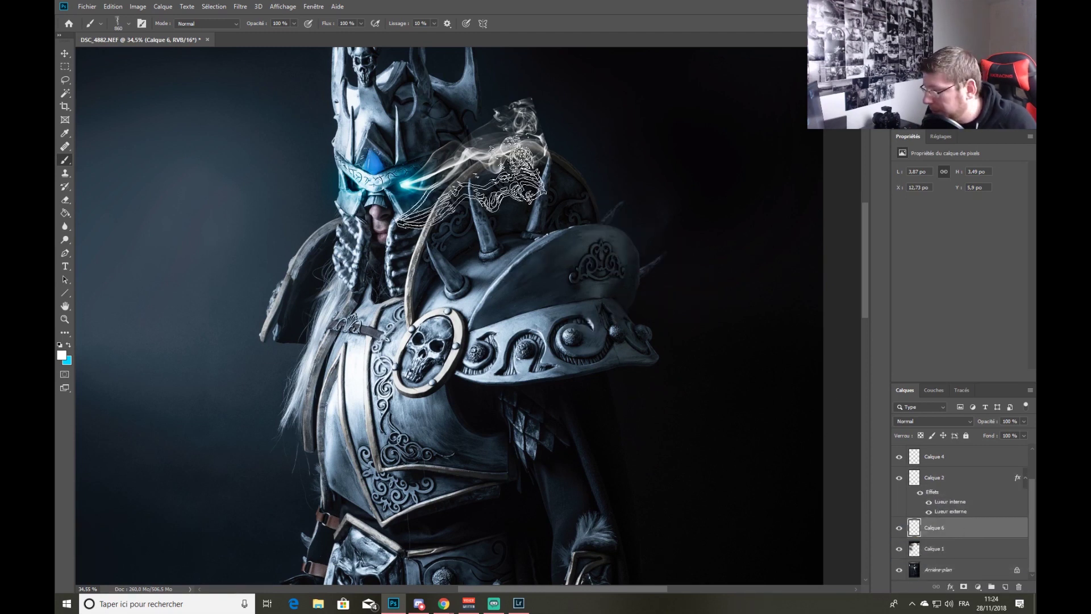
Fade the far end and edges of the smoke trail with a large soft eraser at 41% opacity.
scroll(436, 170, "up", 5)
right_click(415, 108)
left_click(448, 262)
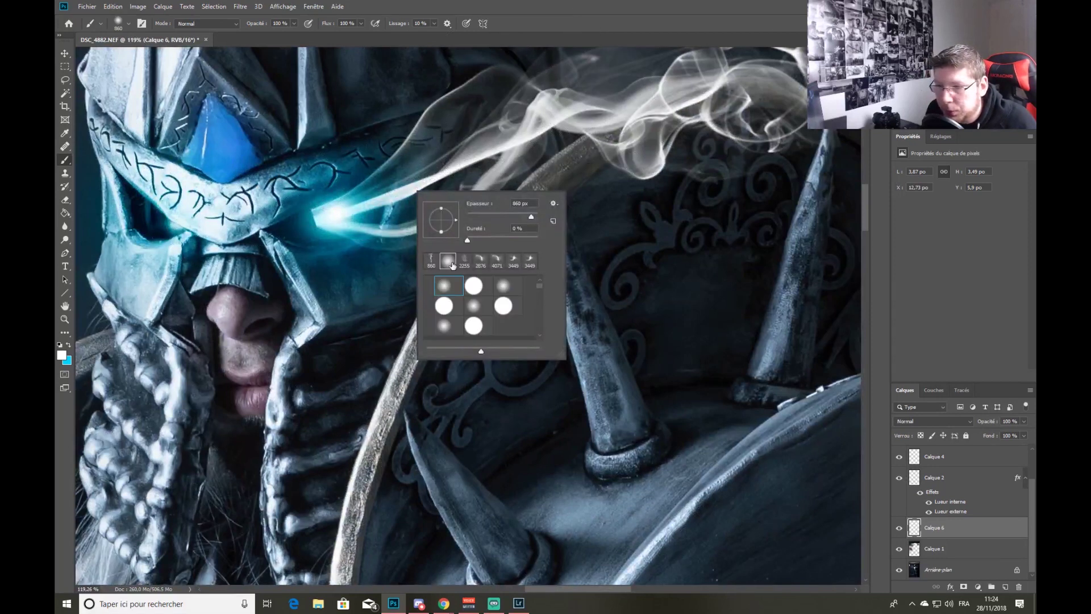
left_click_drag(227, 221, 178, 248)
left_click(63, 202)
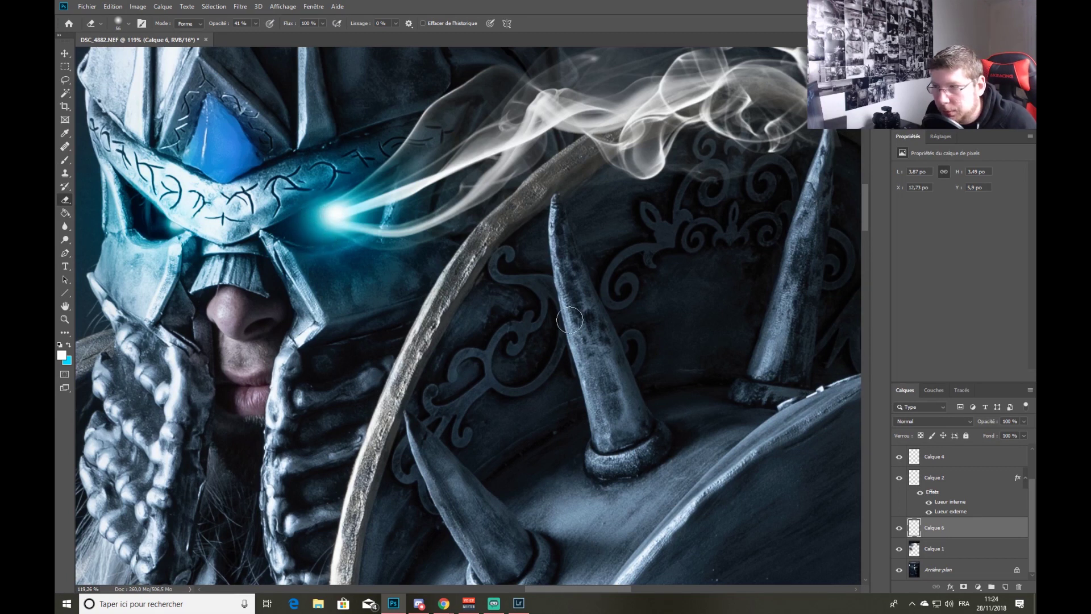
scroll(569, 320, "down", 5)
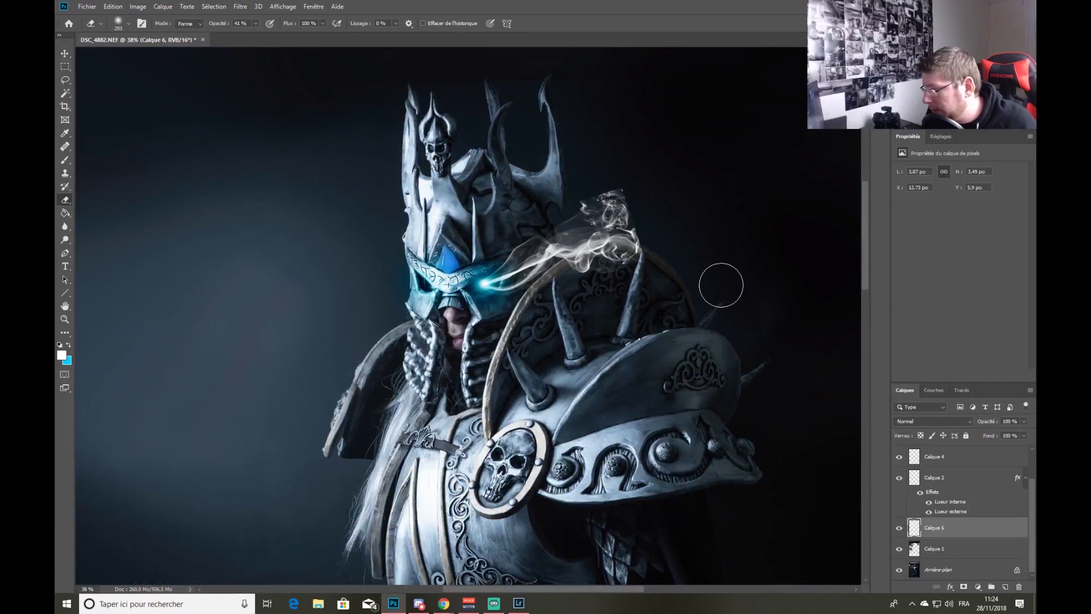
left_click_drag(639, 217, 629, 199)
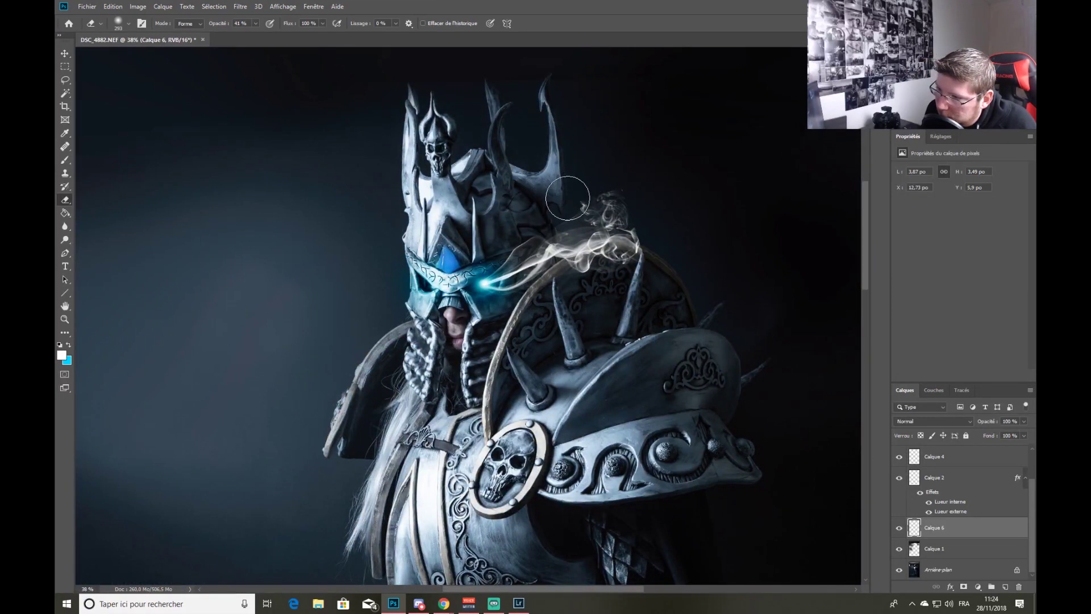
mouse_move(594, 188)
left_mouse_down()
mouse_move(626, 185)
mouse_move(579, 190)
mouse_move(646, 237)
mouse_move(647, 274)
mouse_move(650, 236)
mouse_move(641, 265)
mouse_move(521, 292)
left_mouse_up()
scroll(671, 408, "down", 3)
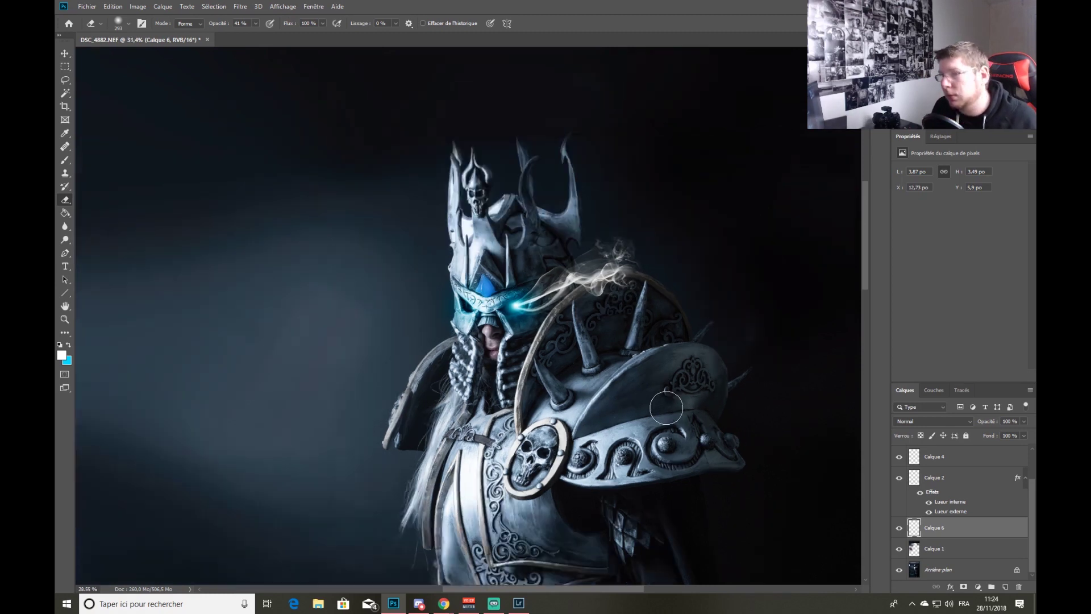
Add a blue outer glow and a lighter blue inner glow to the smoke layer Calque 6.
right_click(973, 531)
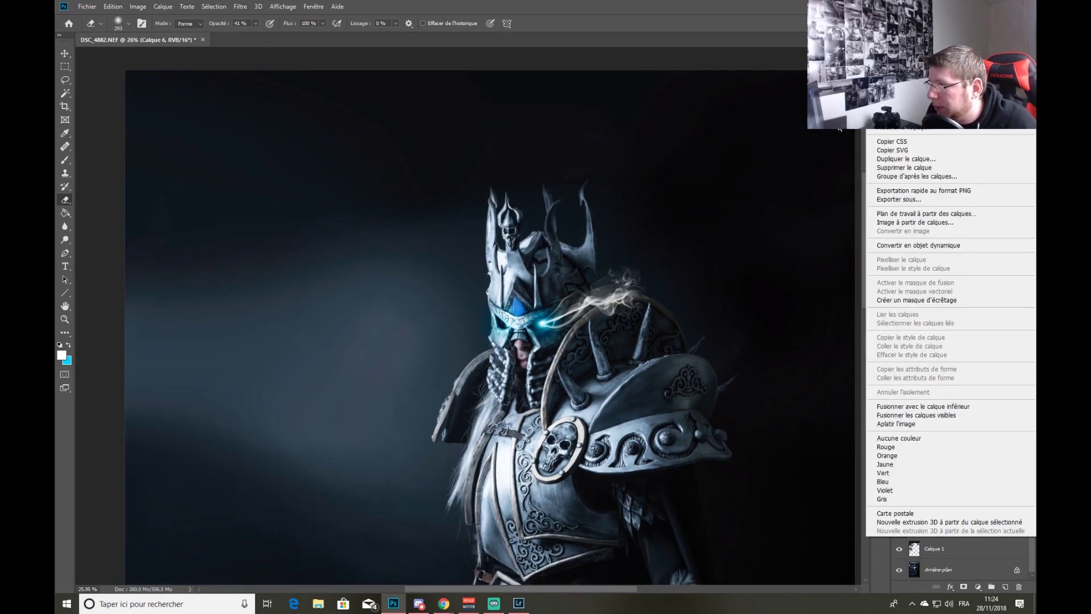
key("Escape")
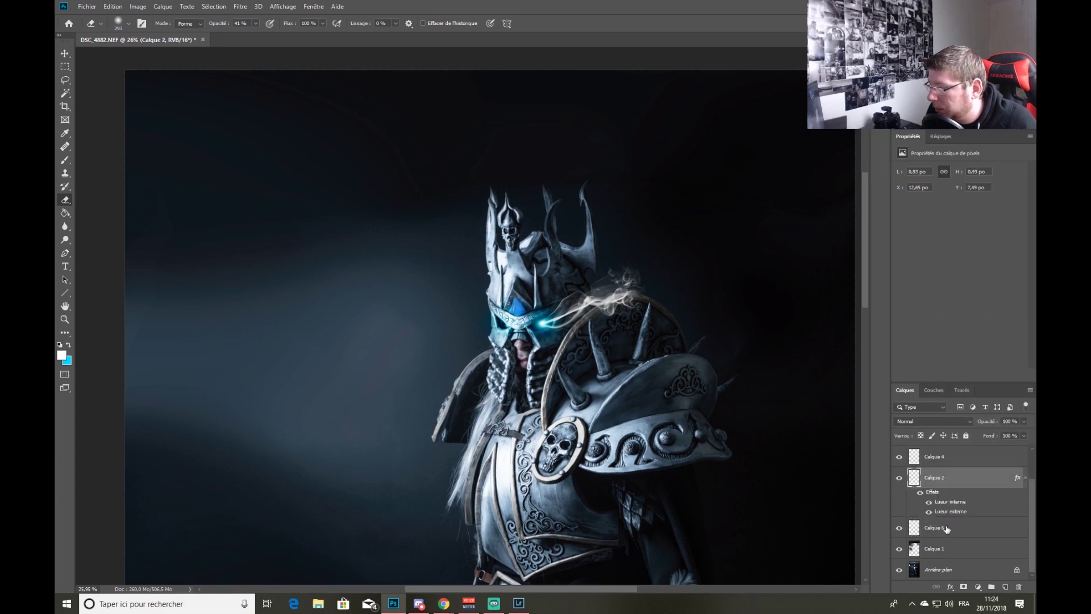
right_click(954, 527)
left_click(898, 114)
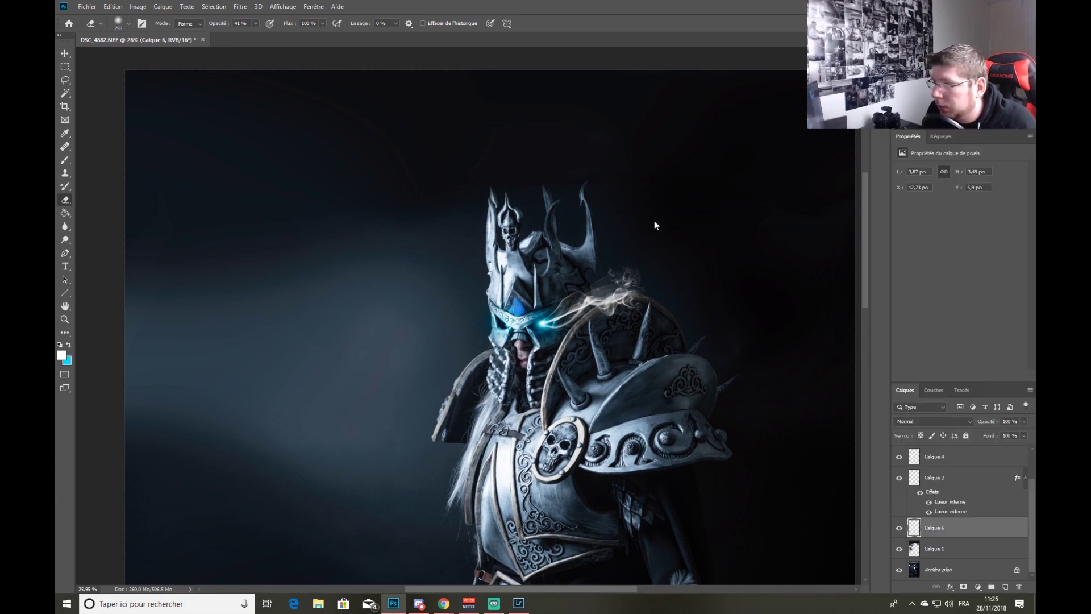
left_click(635, 234)
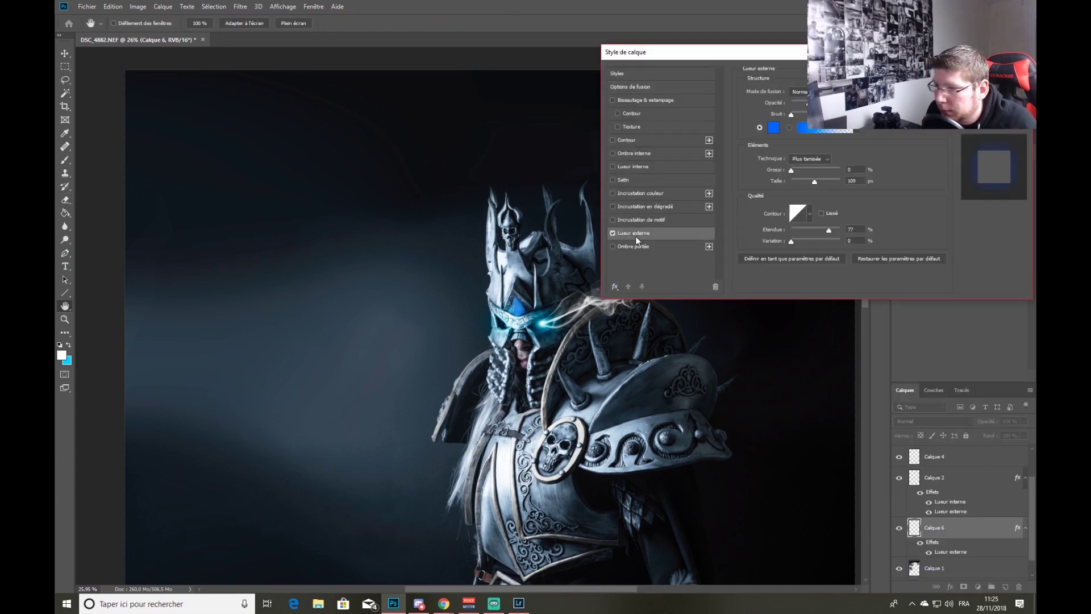
left_click(629, 166)
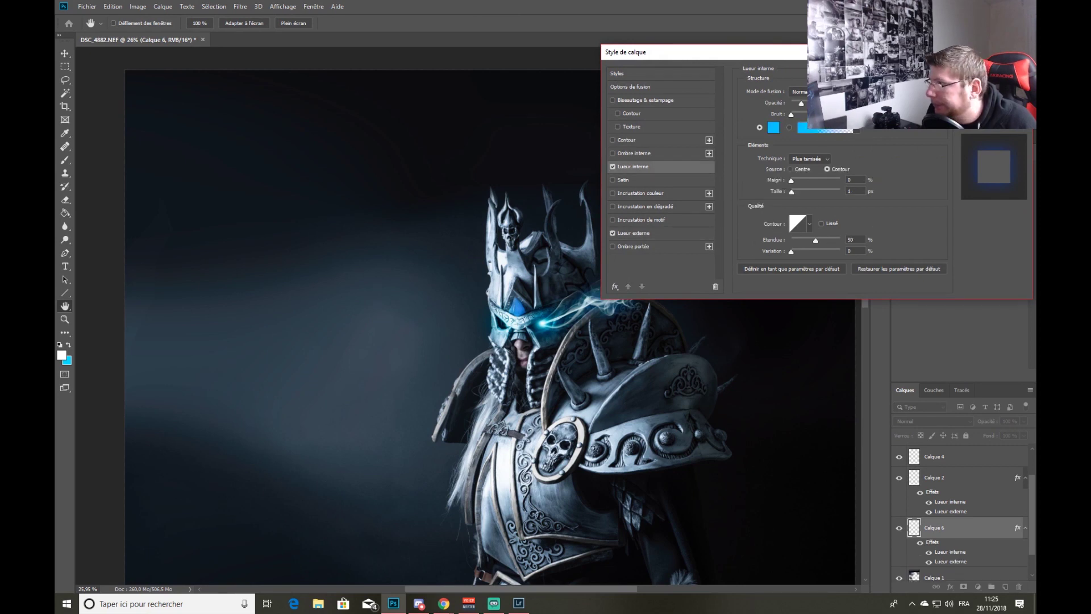
key("Return")
key("e")
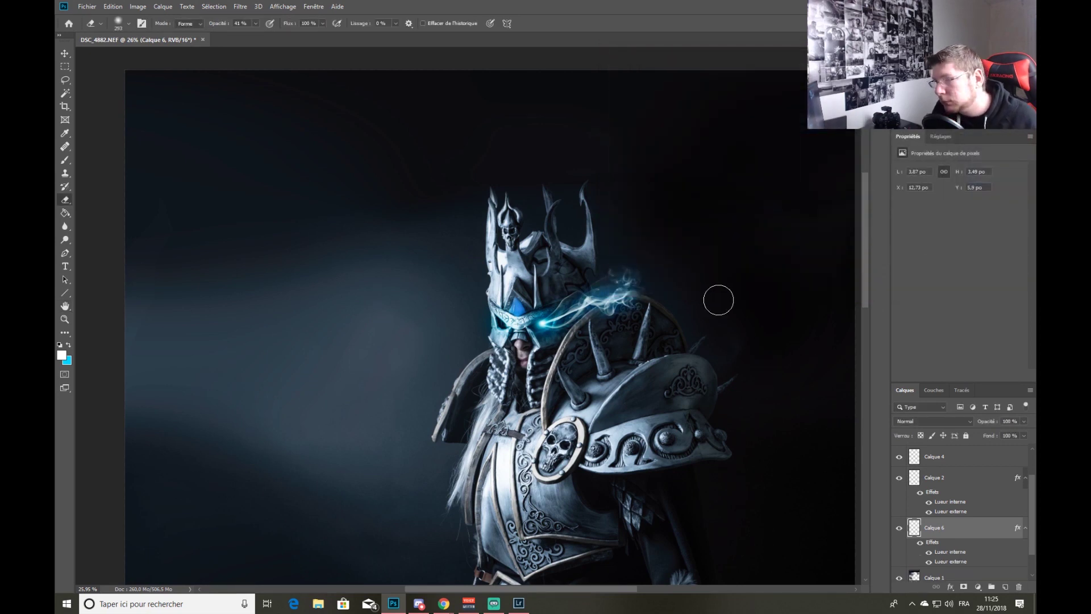
Soften the smoke close to the right-hand glowing eye with the eraser and set the opacity of Calque 6 to 50%.
scroll(540, 330, "up", 6)
left_click_drag(636, 285, 565, 307)
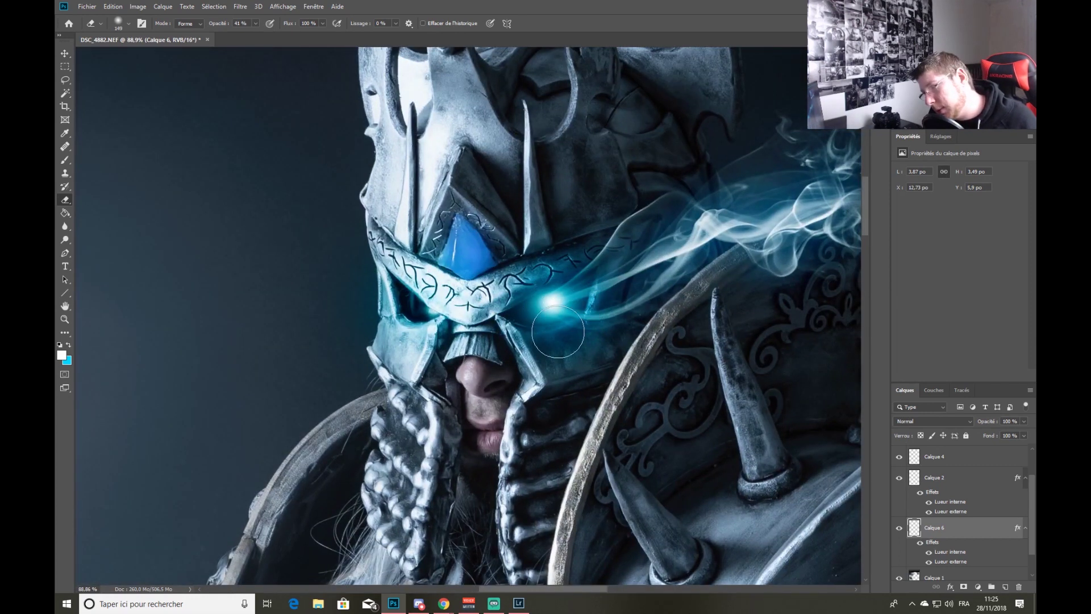
mouse_move(605, 266)
left_mouse_down()
mouse_move(639, 227)
mouse_move(712, 236)
mouse_move(670, 247)
mouse_move(655, 302)
left_mouse_up()
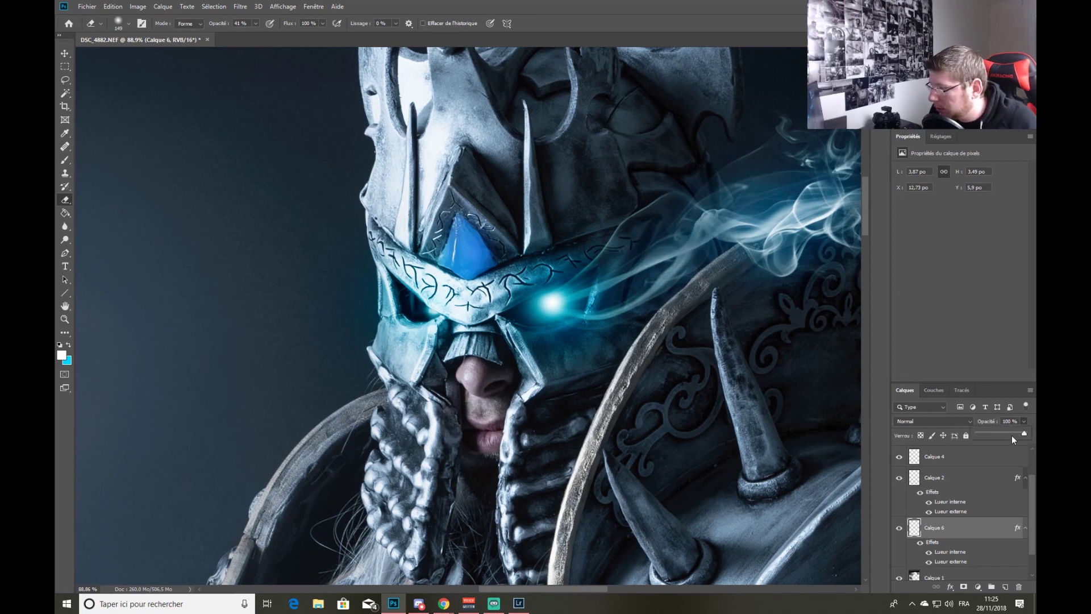
scroll(704, 399, "down", 6)
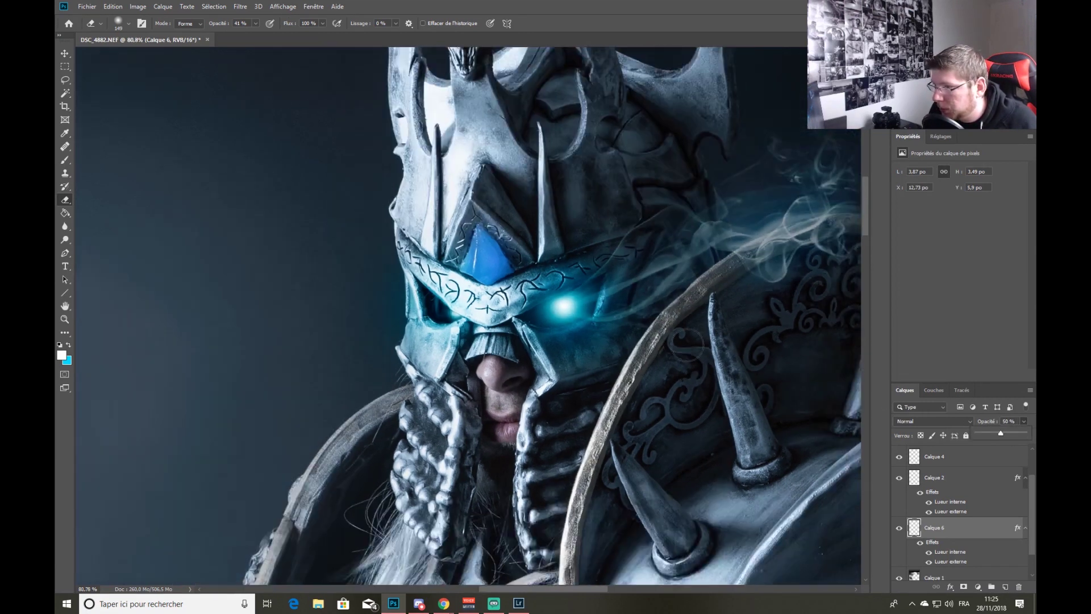
scroll(755, 353, "down", 1)
scroll(407, 274, "up", 4)
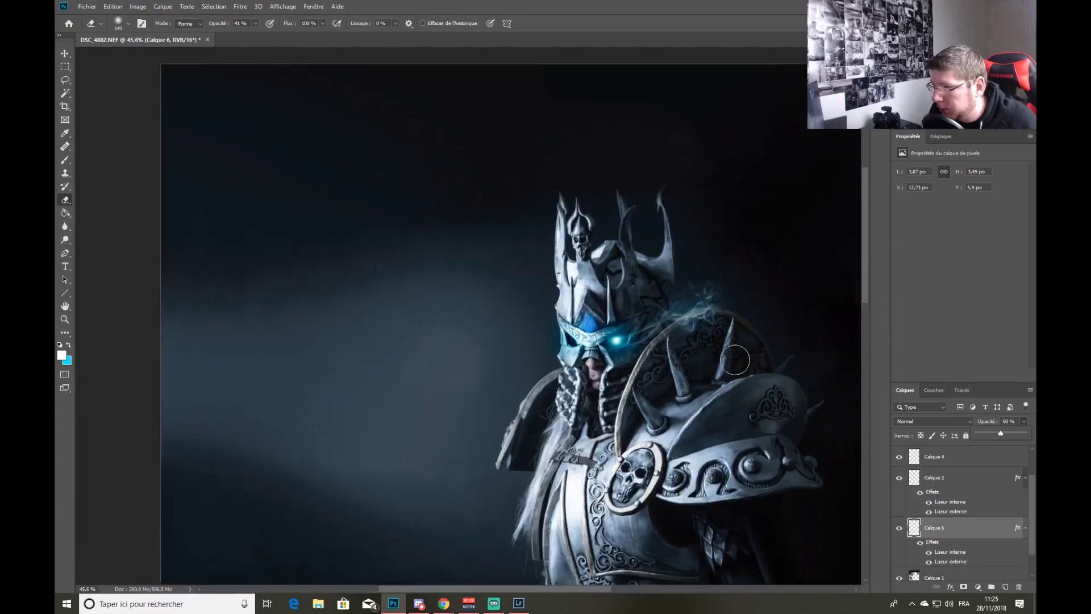
Find the 464 px smoke brush among the brush presets and select it.
scroll(410, 322, "up", 2)
right_click(410, 323)
scroll(501, 434, "down", 5)
scroll(504, 434, "down", 8)
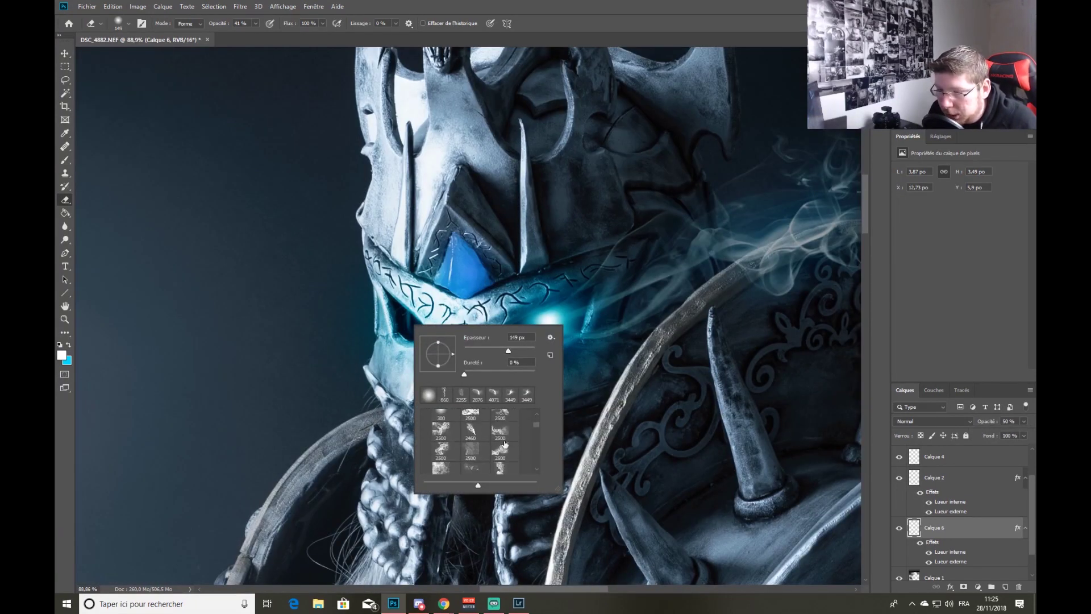
scroll(505, 447, "down", 6)
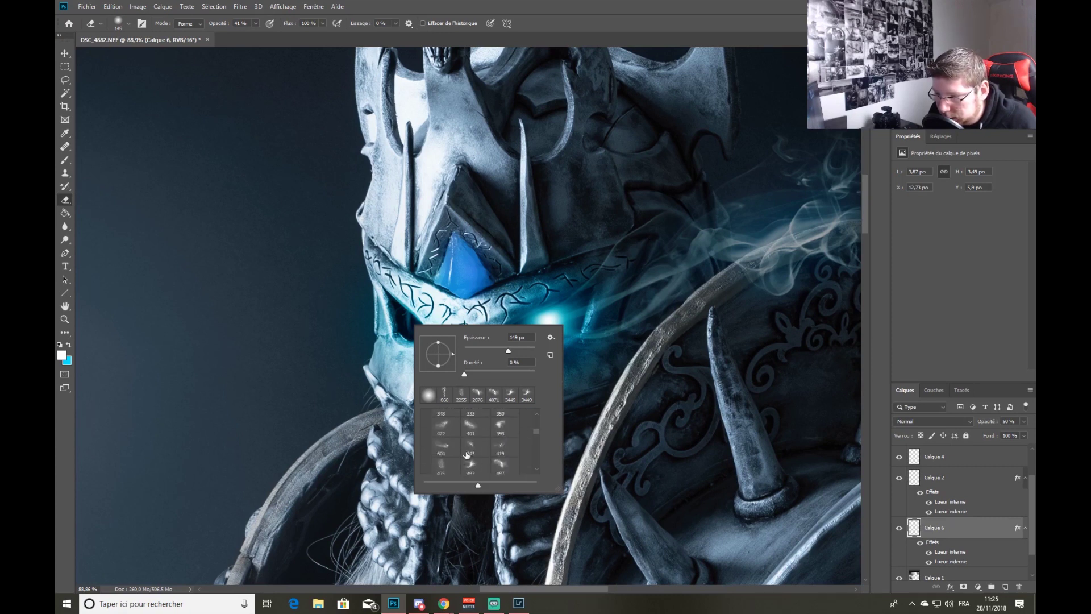
double_click(441, 444)
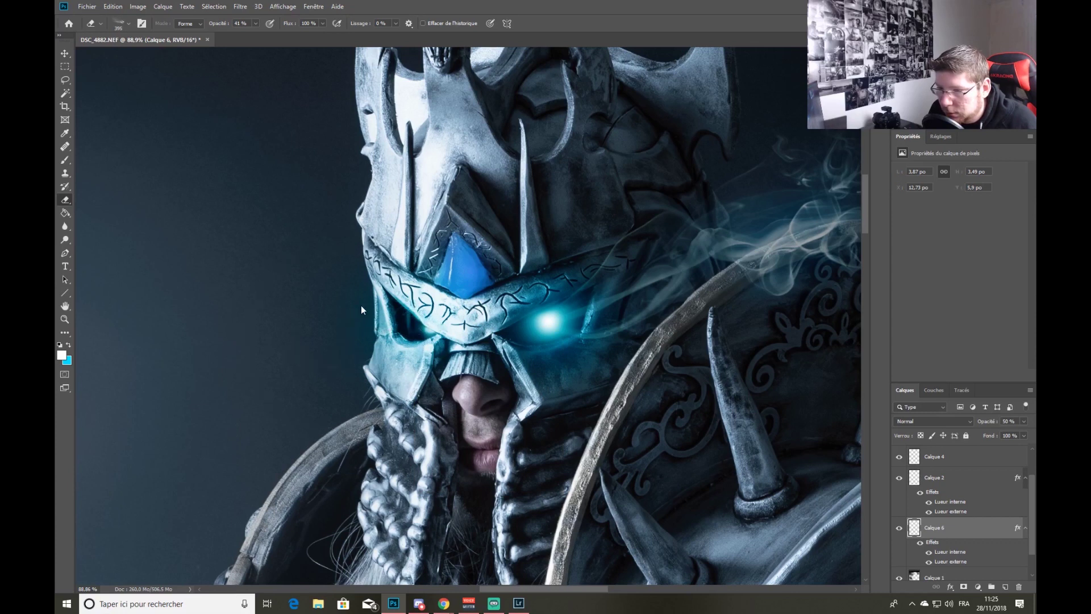
Create a new layer directly above Calque 6 and load the 464 px smoke tip into the Brush tool.
key("ctrl+shift+n")
left_click(652, 183)
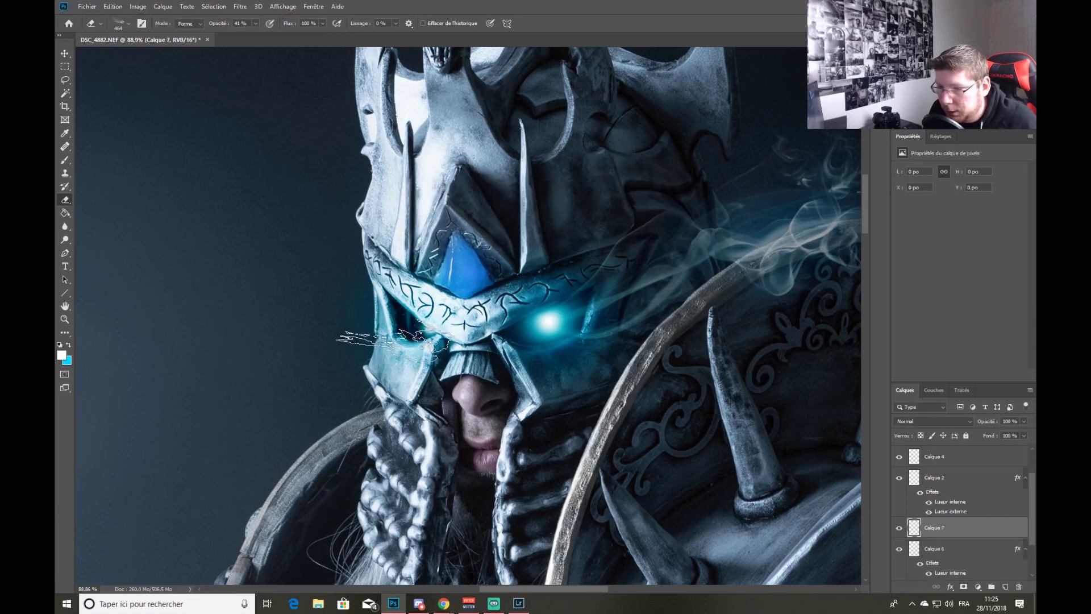
left_click(65, 159)
right_click(357, 219)
left_click(370, 292)
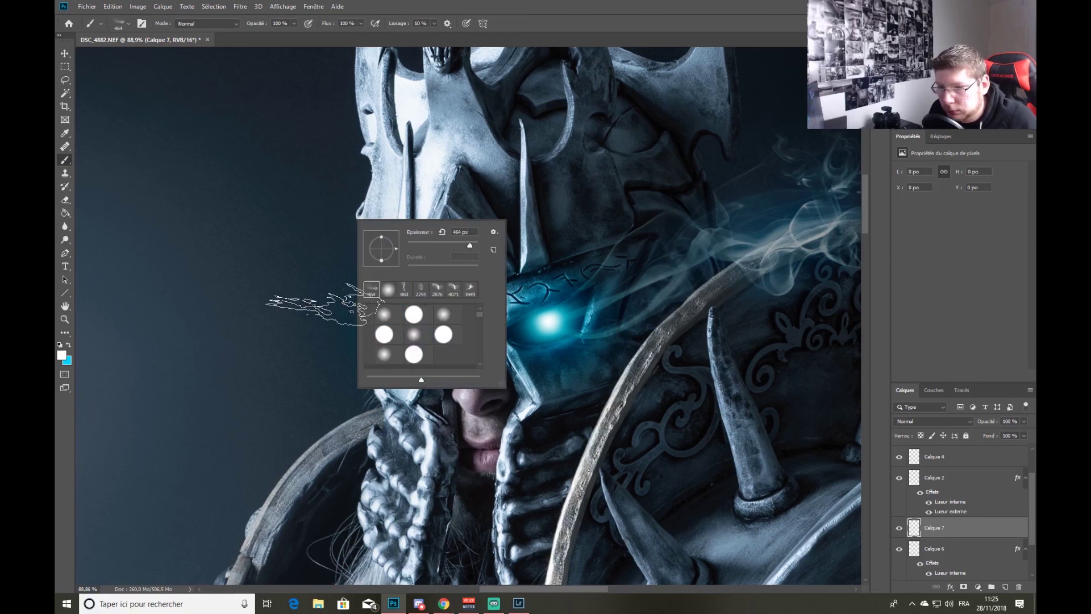
Try stamping white smoke over the left-hand eye with the 464 px smoke brush.
left_click(281, 307)
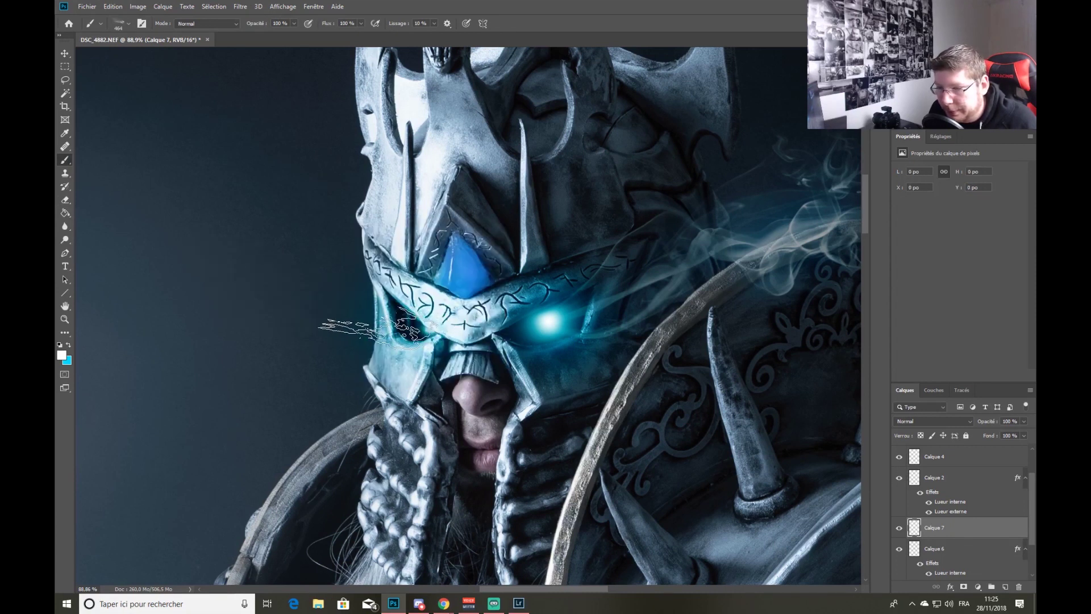
left_click(350, 309)
scroll(564, 294, "down", 3)
scroll(564, 295, "down", 3)
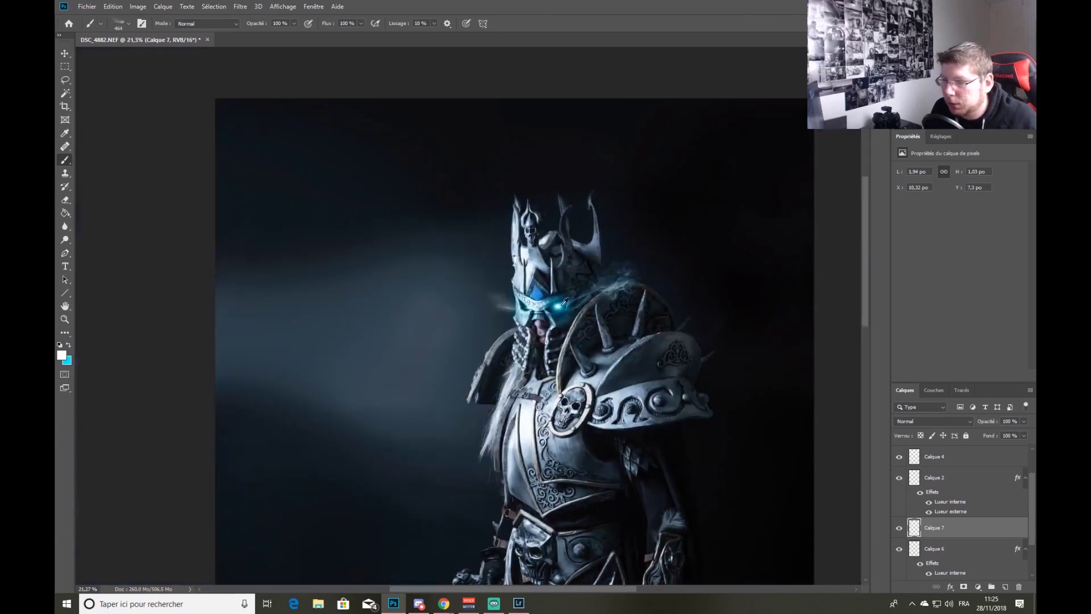
Reduce the smoke brush to 361 px, flip its tip horizontally, and stamp white smoke beside the left-hand eye on Calque 7.
scroll(577, 328, "up", 8)
right_click(590, 362)
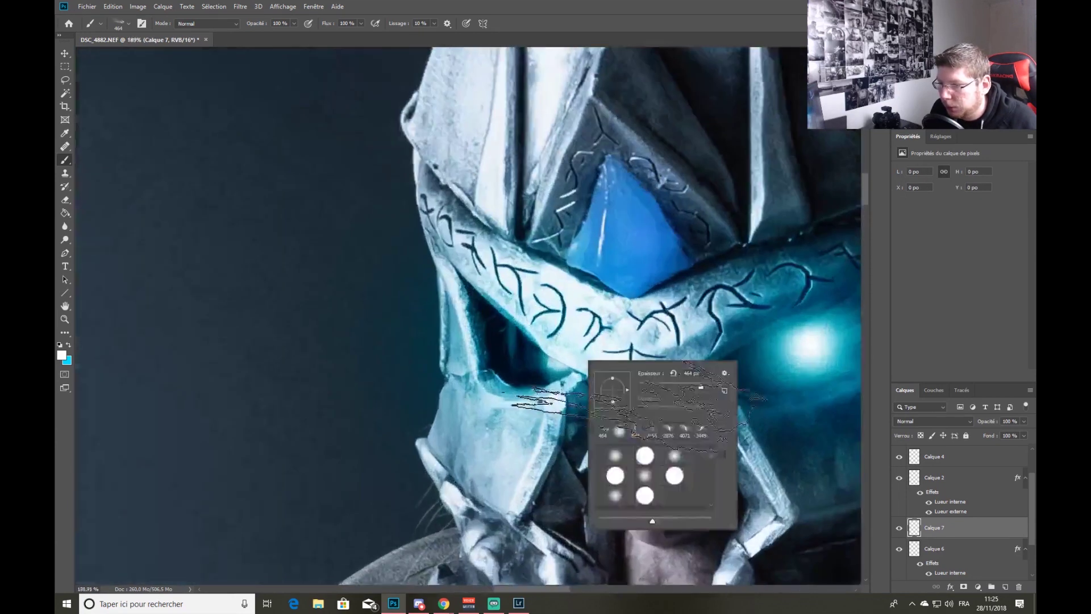
left_click_drag(701, 387, 674, 386)
key("Return")
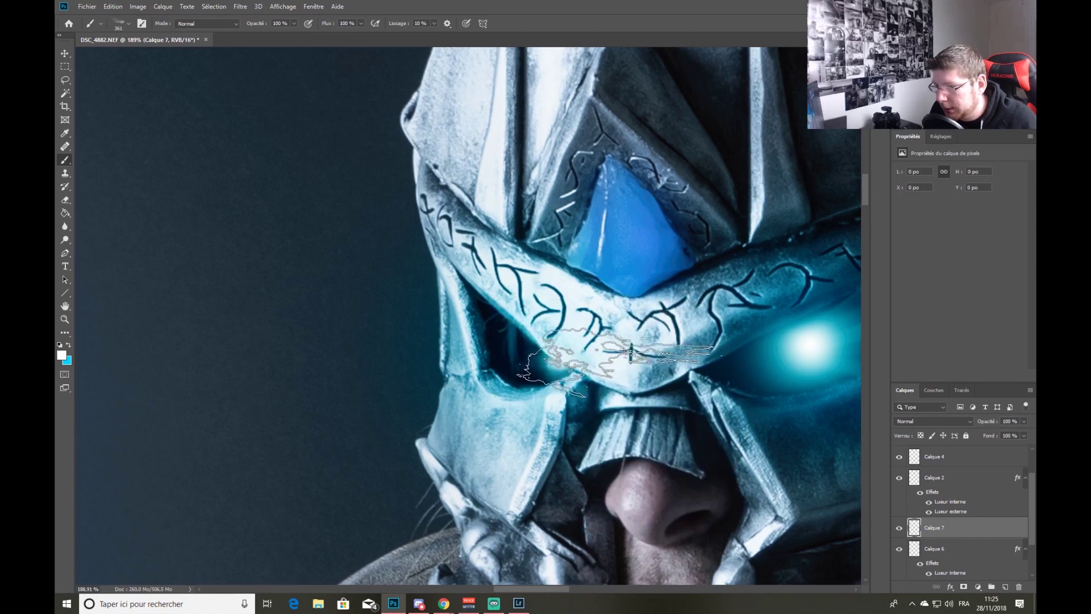
scroll(803, 358, "down", 8)
scroll(805, 371, "up", 8)
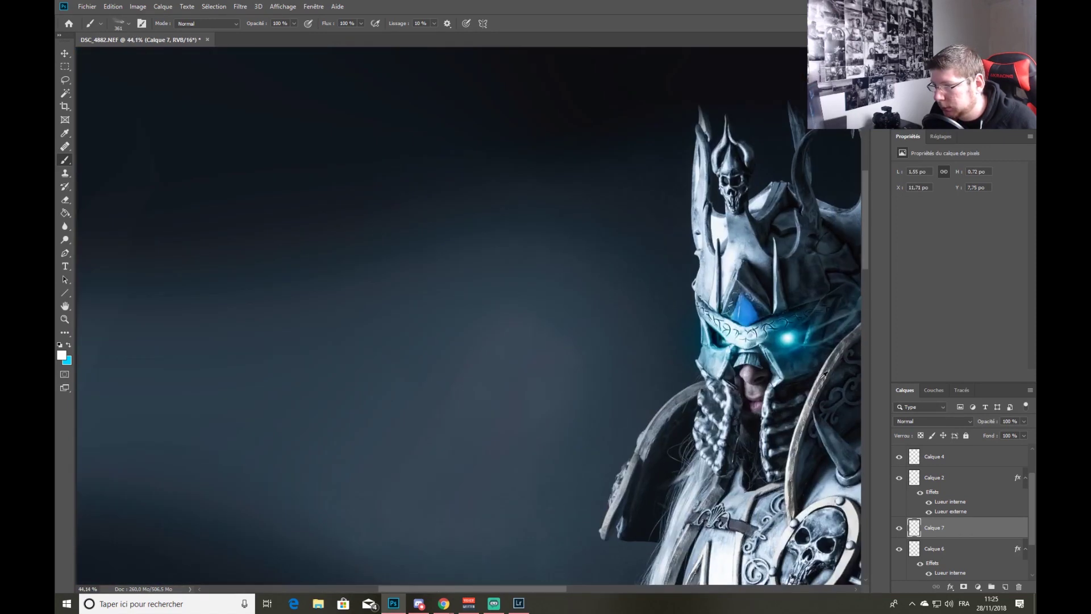
left_click(506, 247)
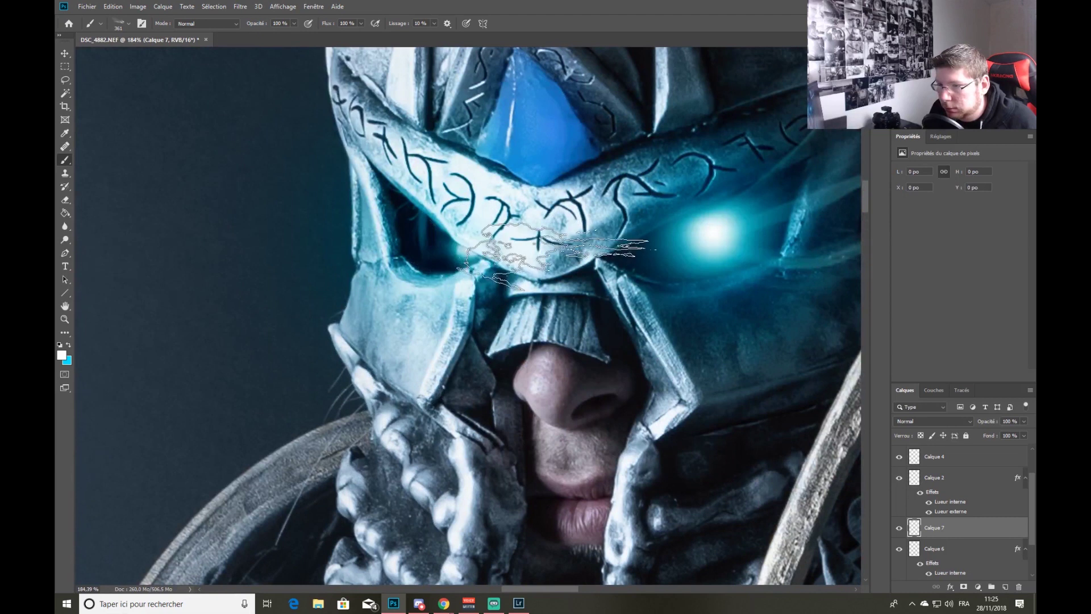
scroll(785, 376, "down", 10)
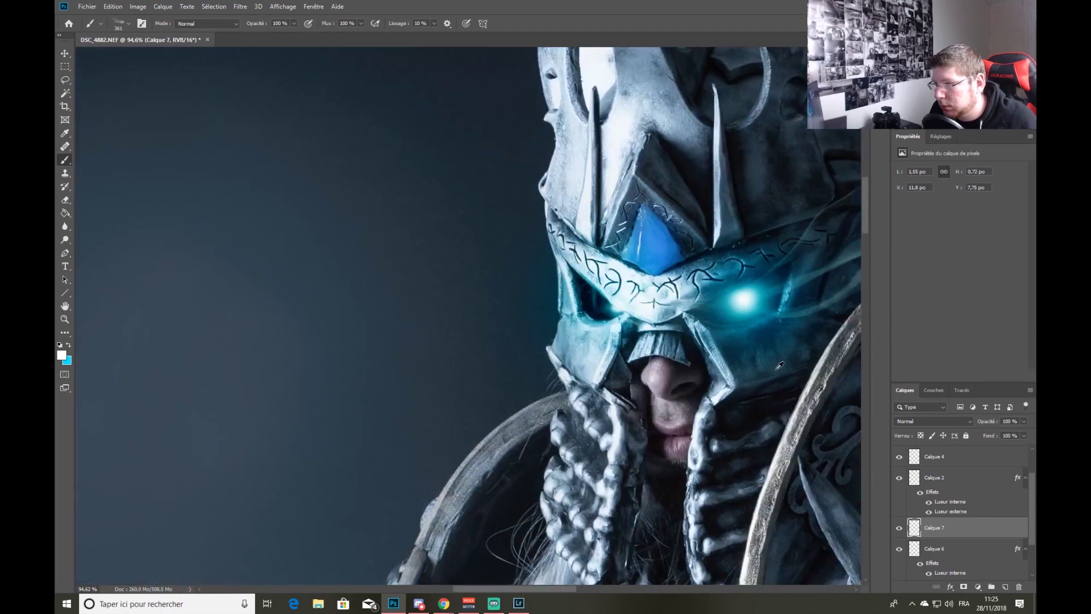
scroll(479, 179, "up", 6)
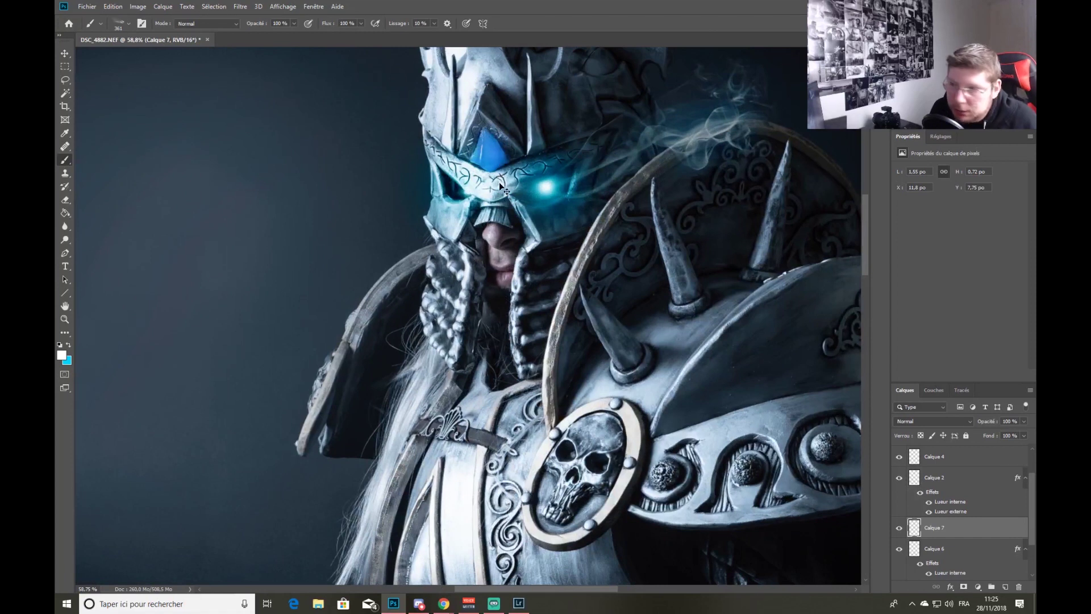
Transform the stamped smoke on Calque 7, rotating it slightly and moving it up to fit the left-hand eye.
key("ctrl+r")
key("ctrl+t")
left_click_drag(557, 173, 542, 160)
left_click_drag(526, 202, 523, 185)
left_click(558, 23)
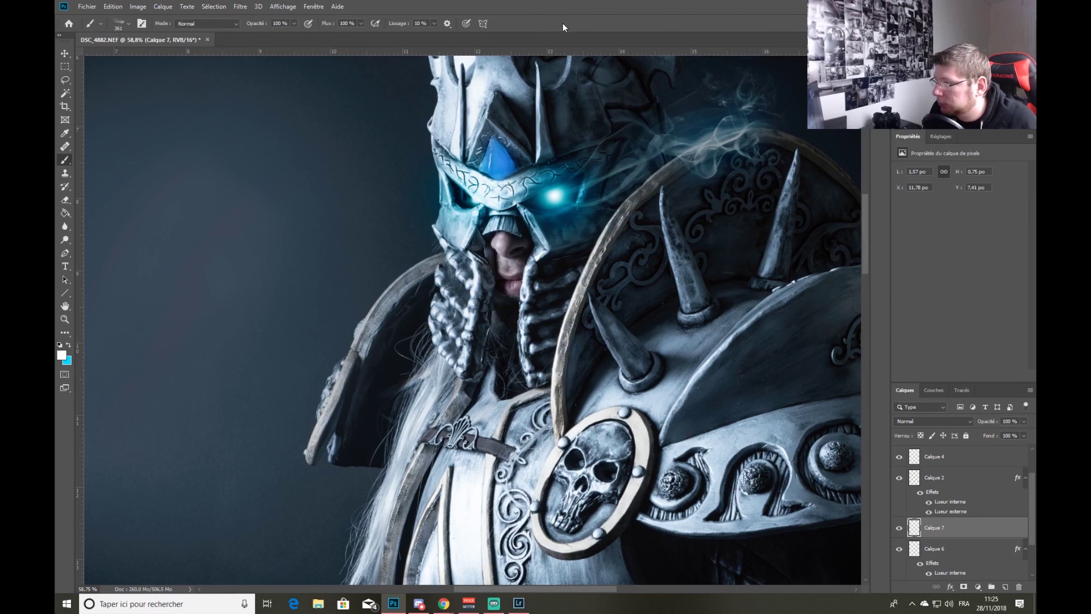
Create a new layer at the top of the stack for the sword and choose a small soft round brush.
key("ctrl+0")
scroll(534, 304, "down", 3)
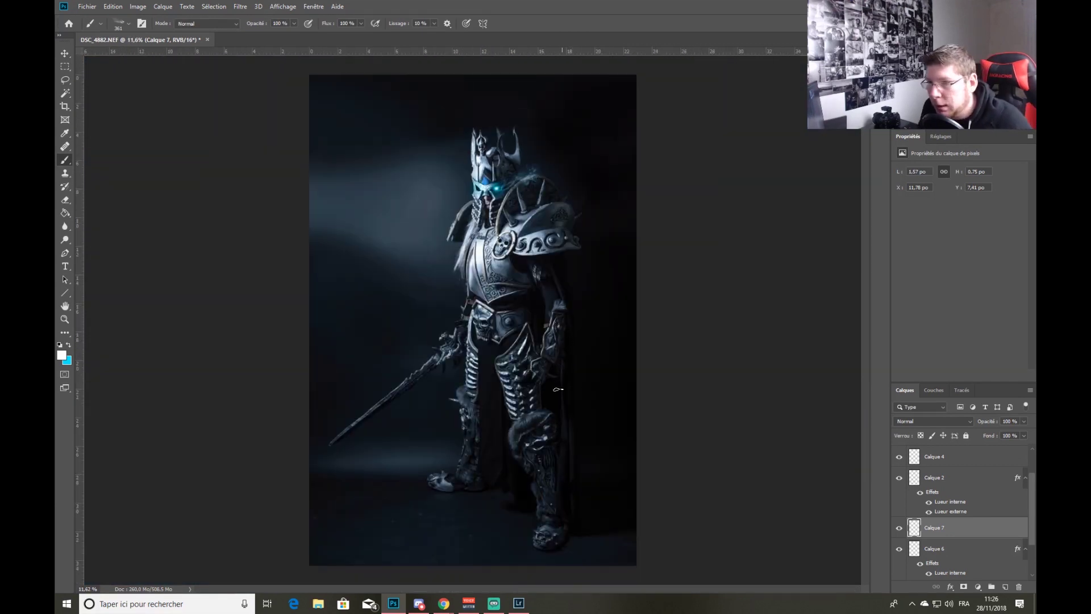
scroll(411, 398, "up", 10)
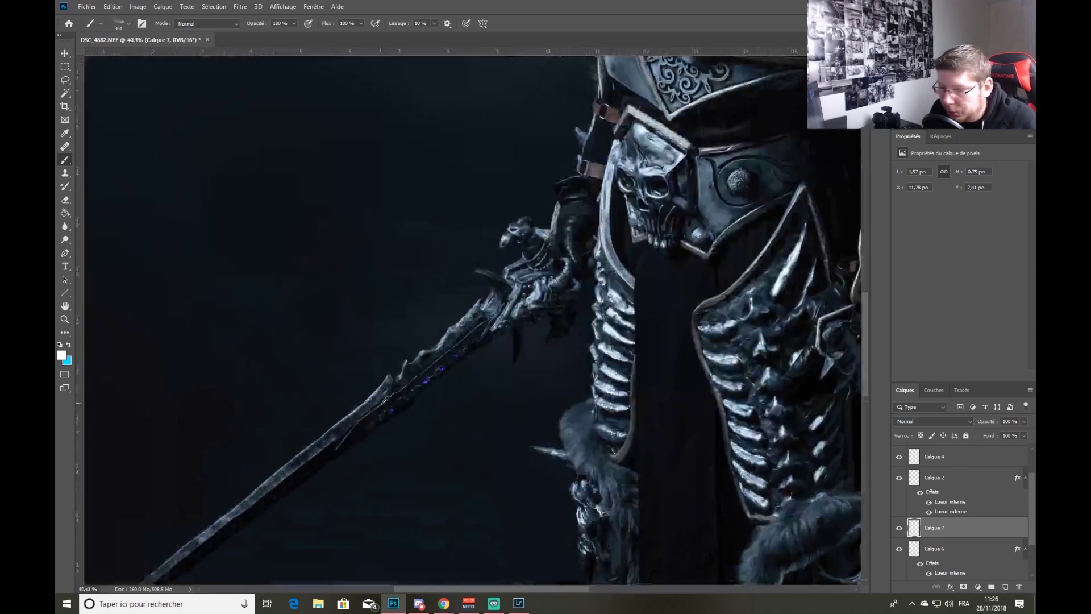
key("ctrl+shift+n")
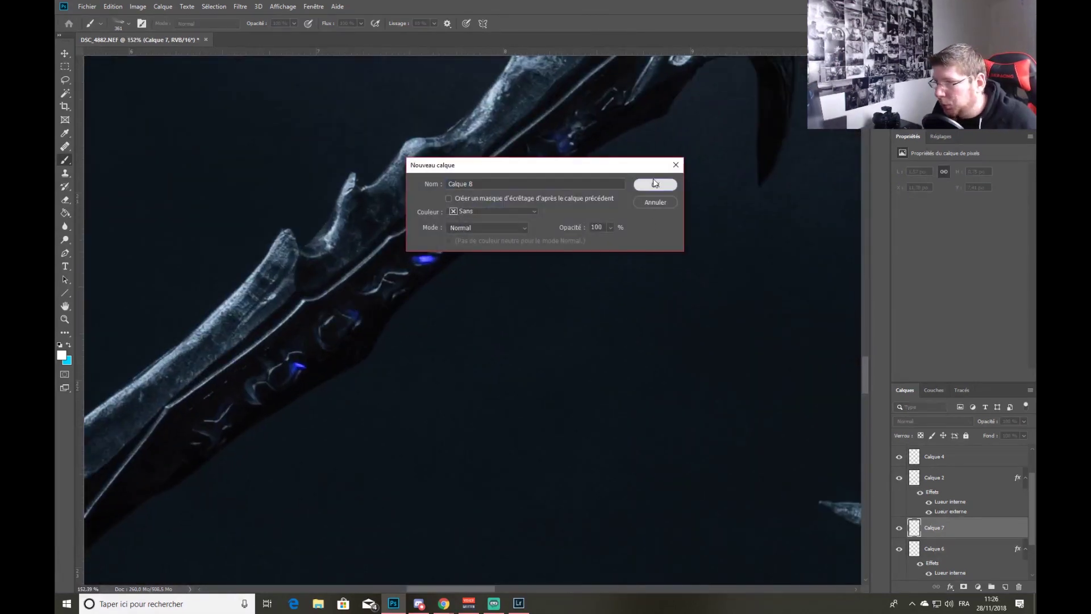
left_click(655, 183)
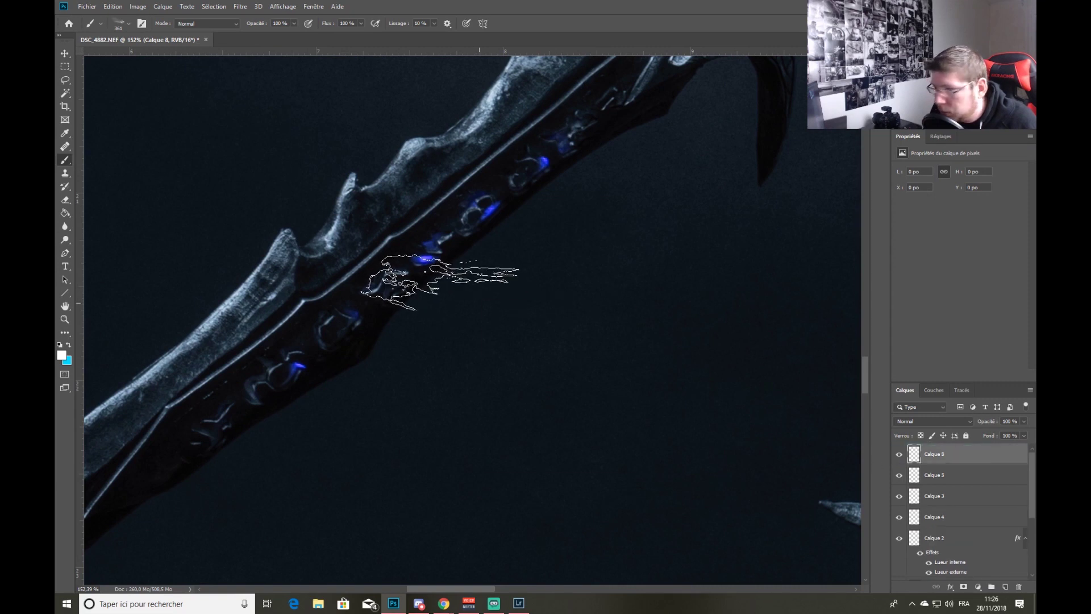
right_click(439, 282)
left_click(534, 376)
left_click_drag(470, 273, 321, 275)
Paint small white dabs over the blue-lit spots of the runes along the sword blade on Calque 8.
left_click_drag(419, 256, 413, 259)
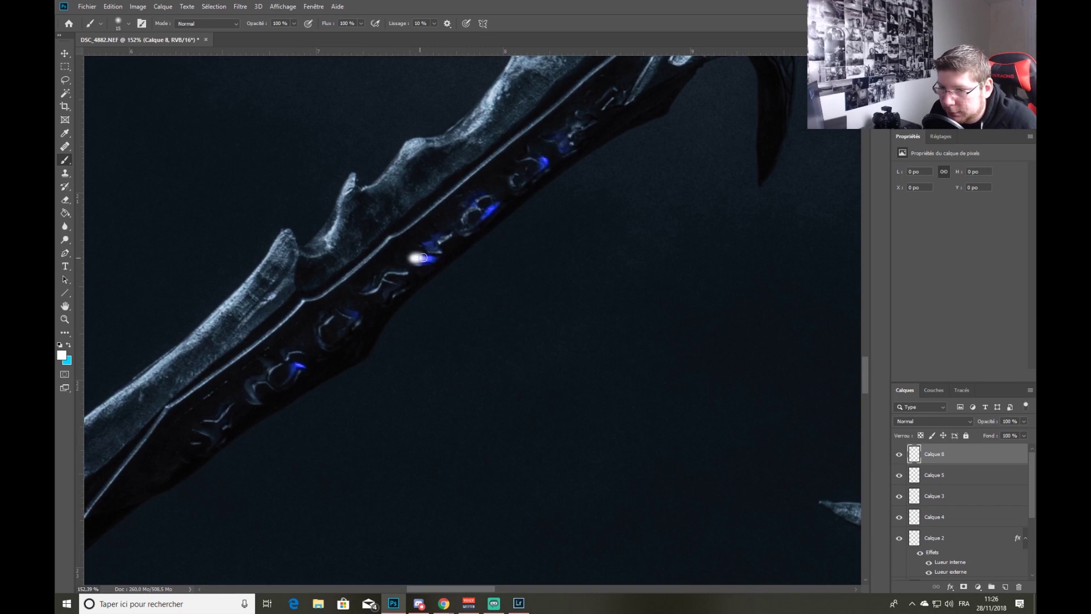
left_click(430, 258)
left_click_drag(497, 210, 498, 222)
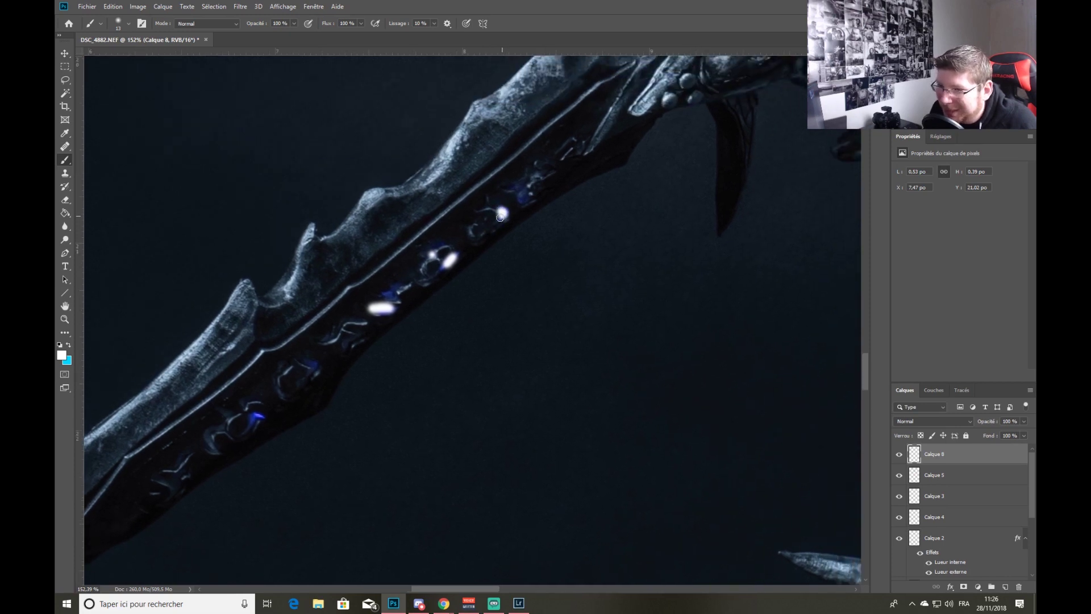
left_click(522, 197)
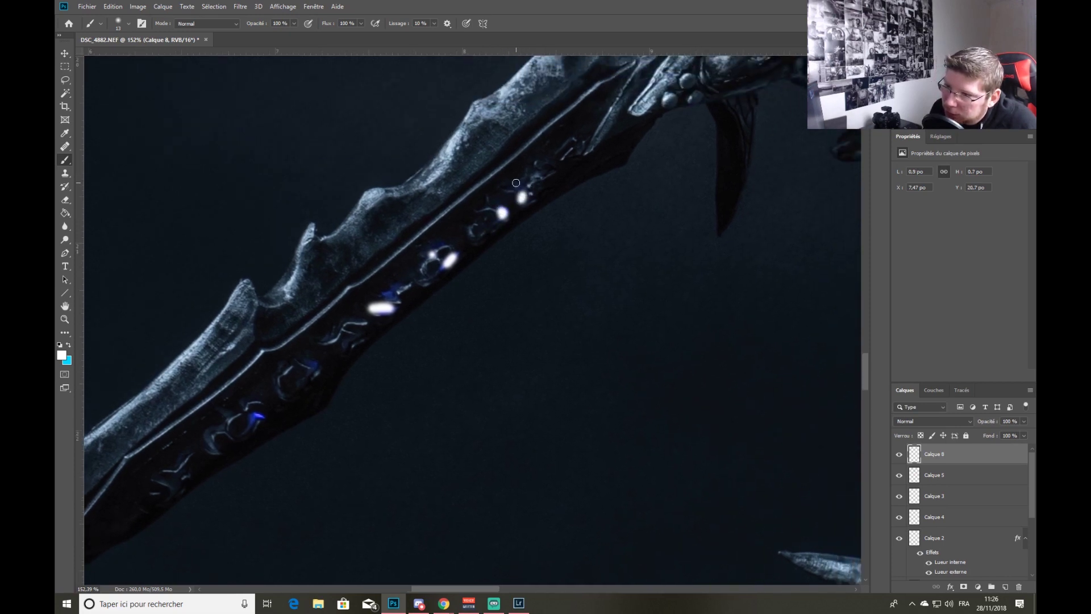
scroll(332, 389, "left", 3)
scroll(332, 389, "down", 2)
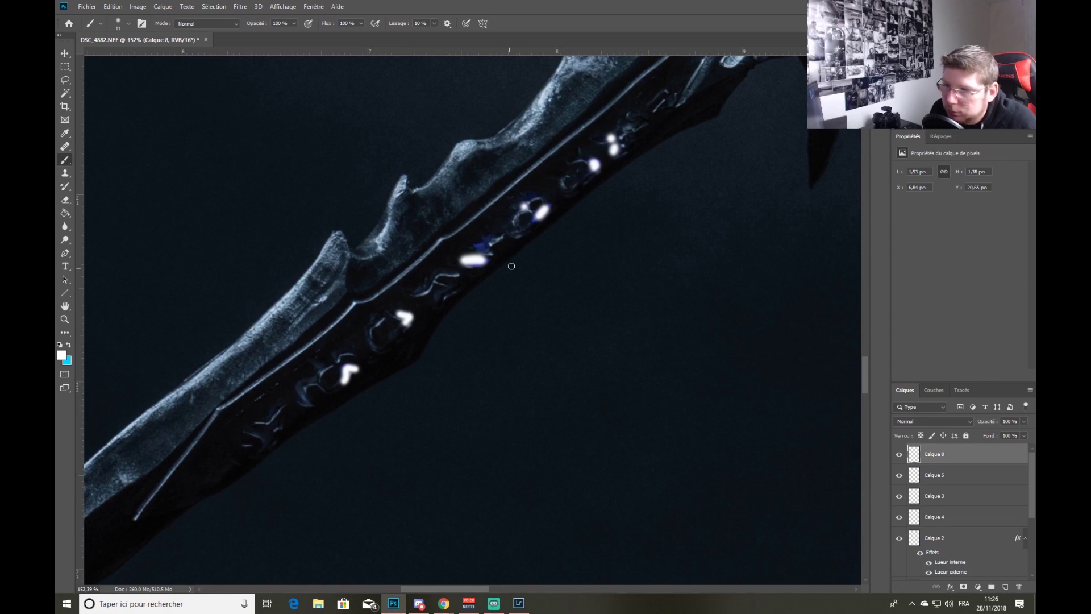
scroll(511, 266, "up", 3)
scroll(495, 304, "right", 2)
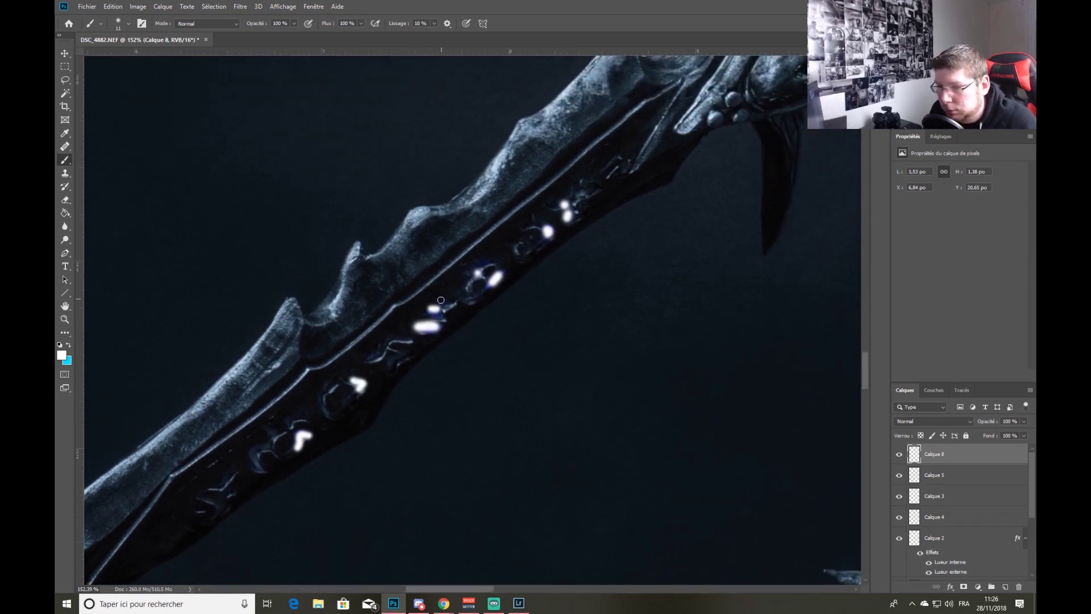
scroll(589, 243, "down", 3)
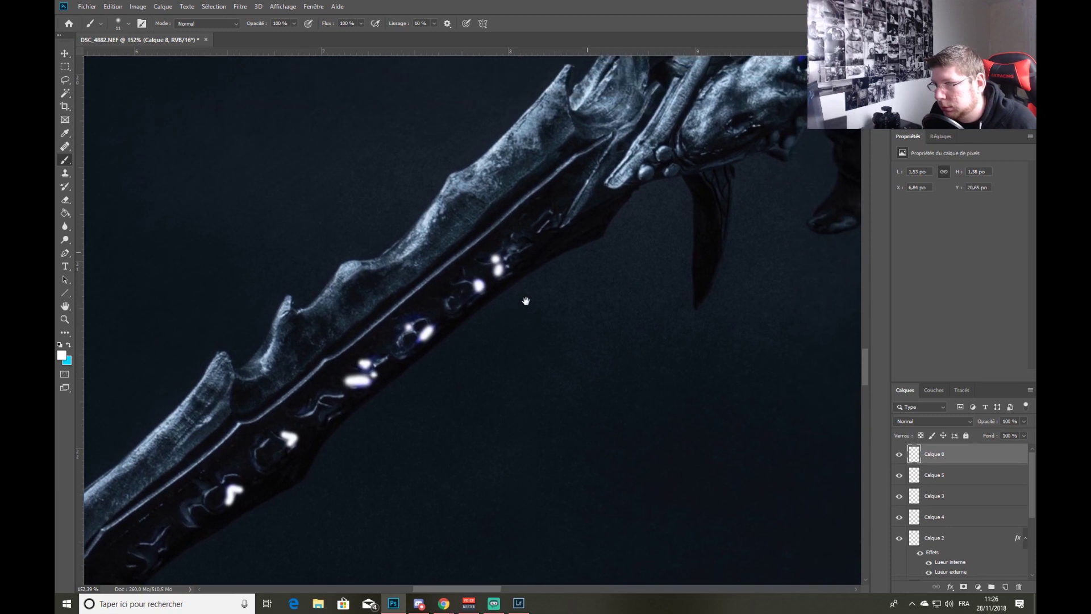
scroll(442, 358, "down", 2)
scroll(443, 358, "down", 5)
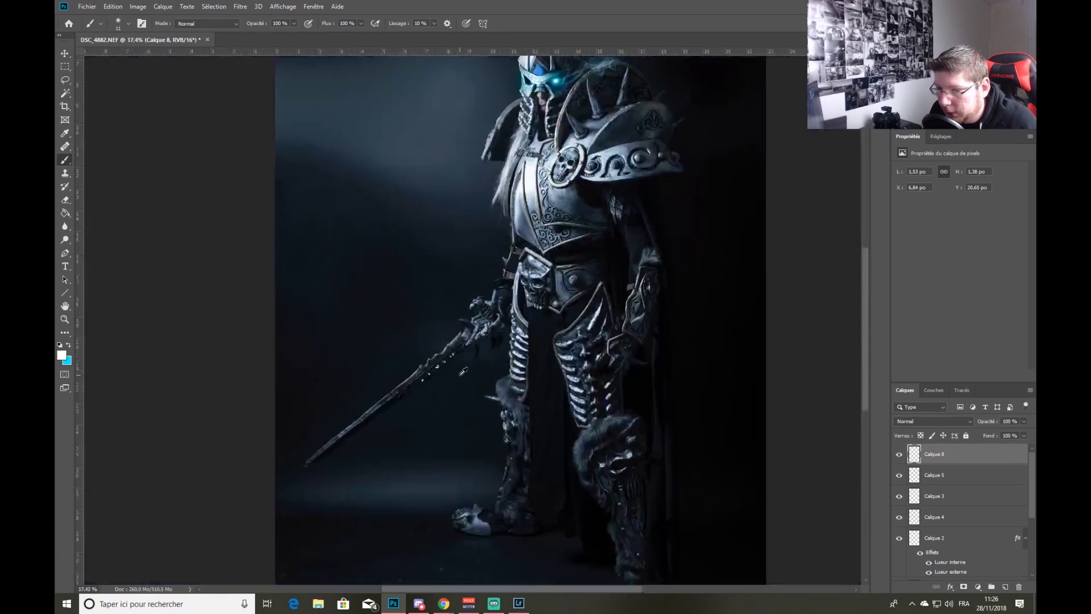
Add an inner glow and an outer glow to Calque 8, setting the outer glow colour to light blue acc3fc.
right_click(965, 456)
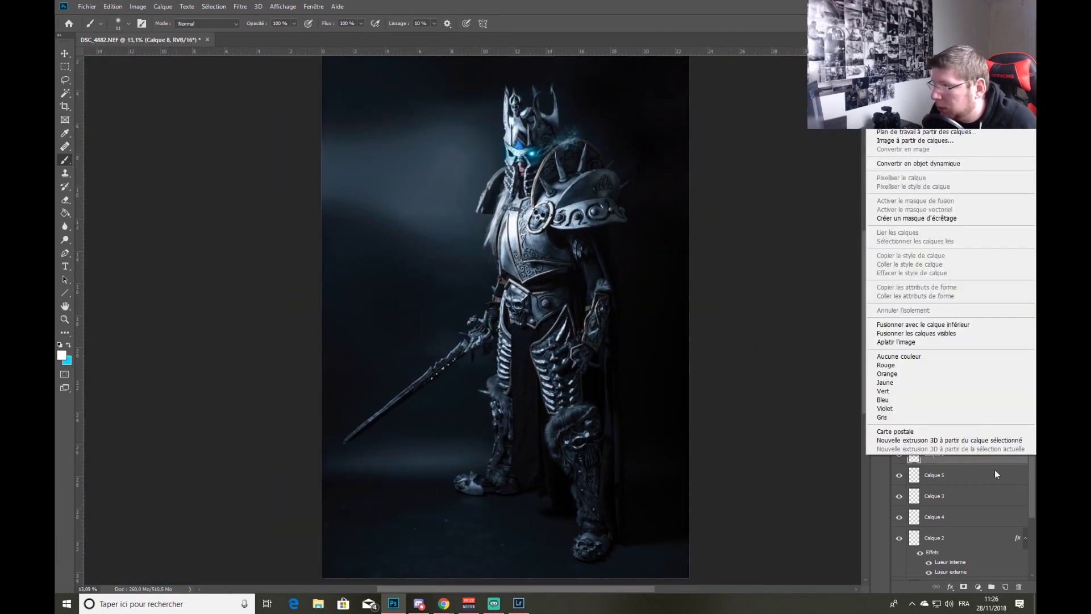
left_click(910, 60)
left_click(633, 233)
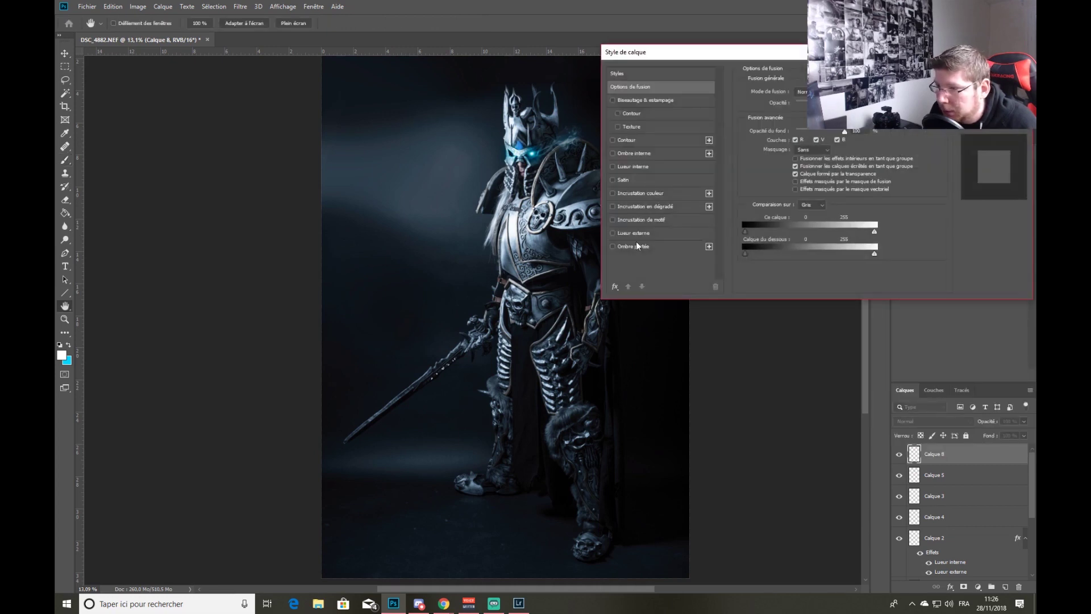
left_click(632, 167)
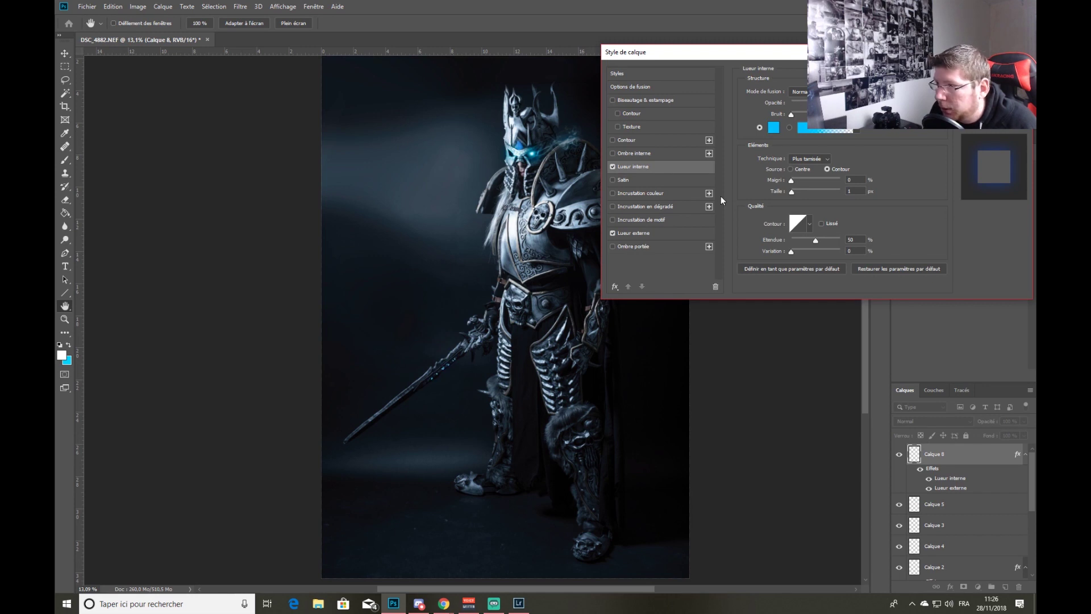
left_click(638, 234)
left_click(774, 128)
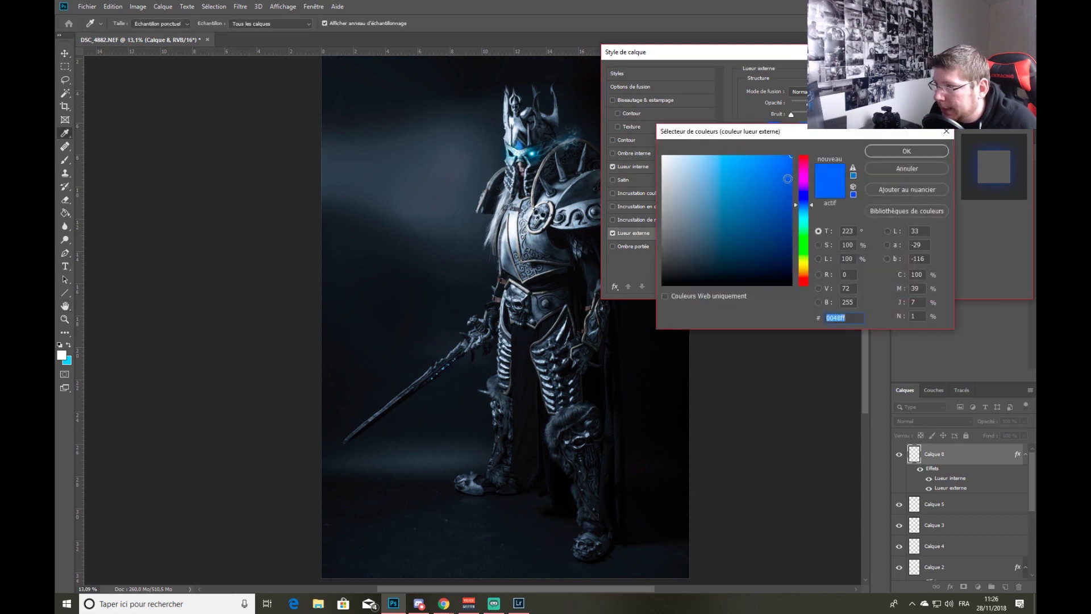
left_click(704, 157)
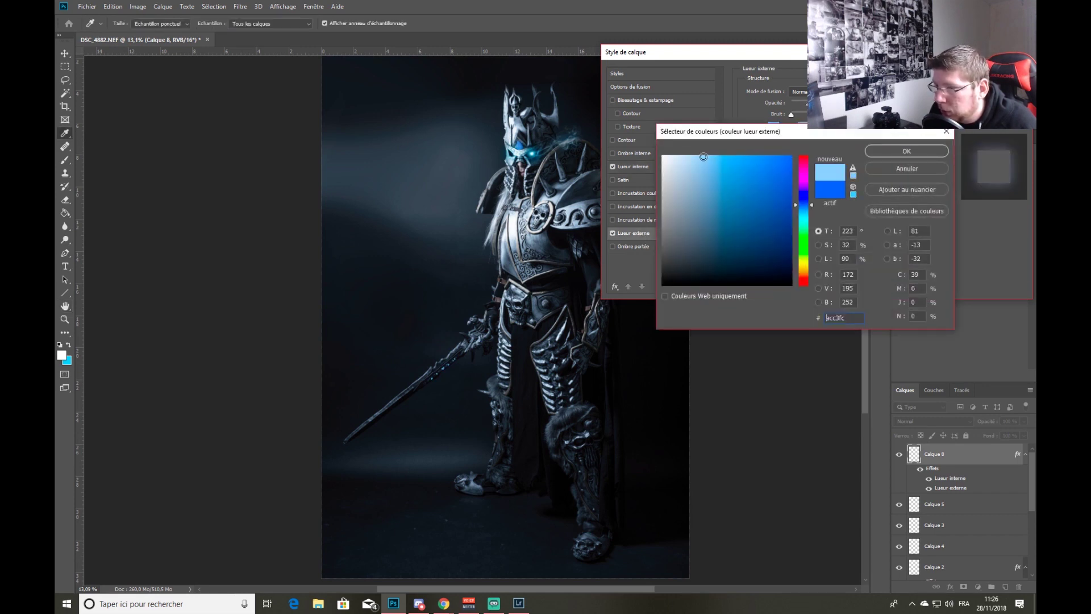
left_click(892, 152)
key("Return")
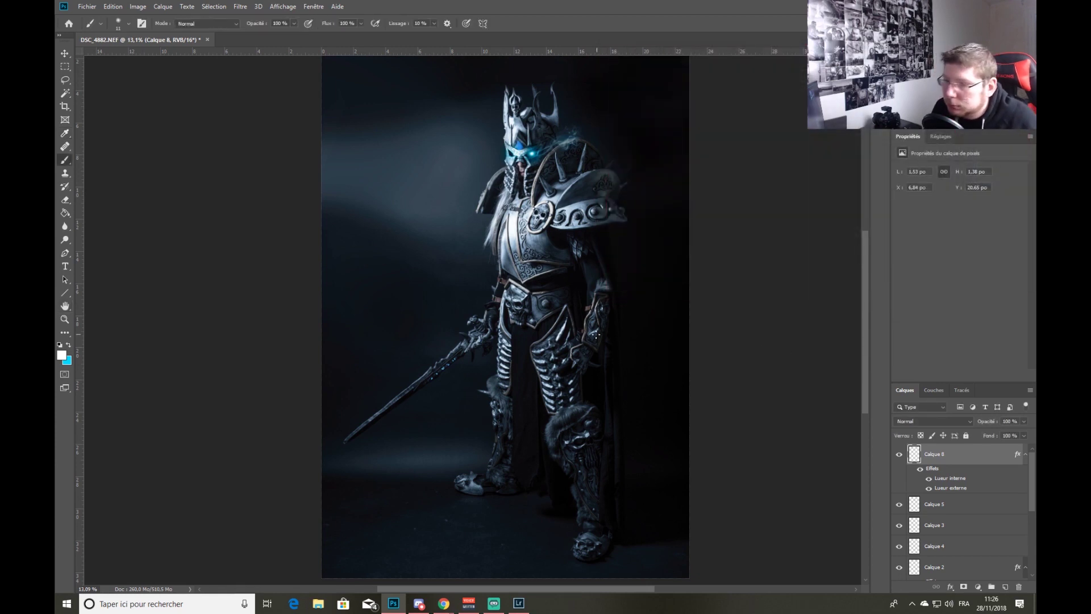
Create a new layer at the top of the stack and choose a dust brush from the Free Sand Dust Photoshop Brushes 4 set.
scroll(571, 320, "down", 2)
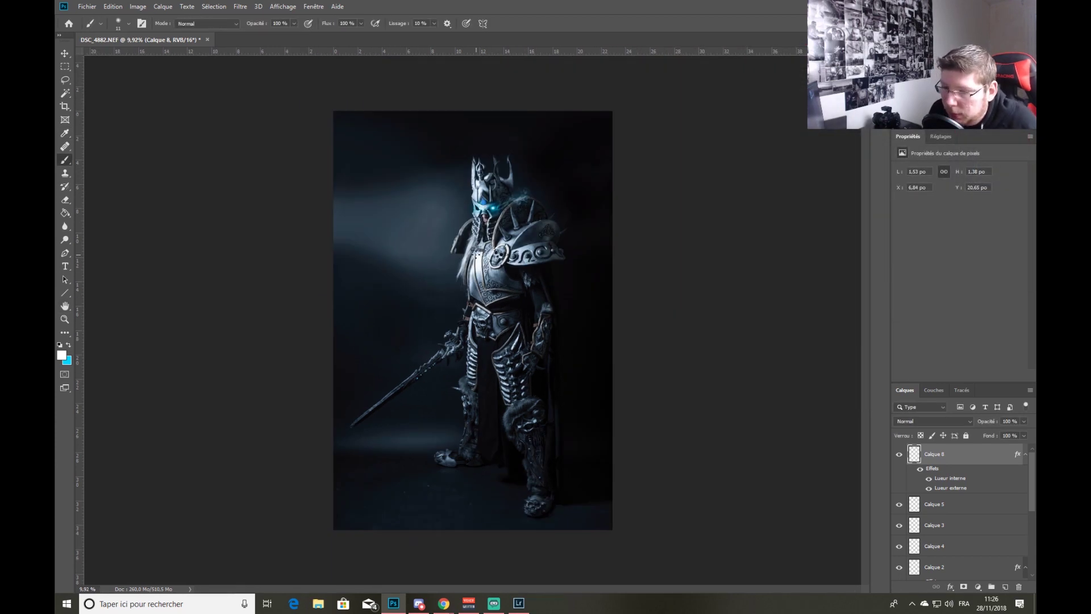
key("ctrl+shift+n")
left_click(653, 185)
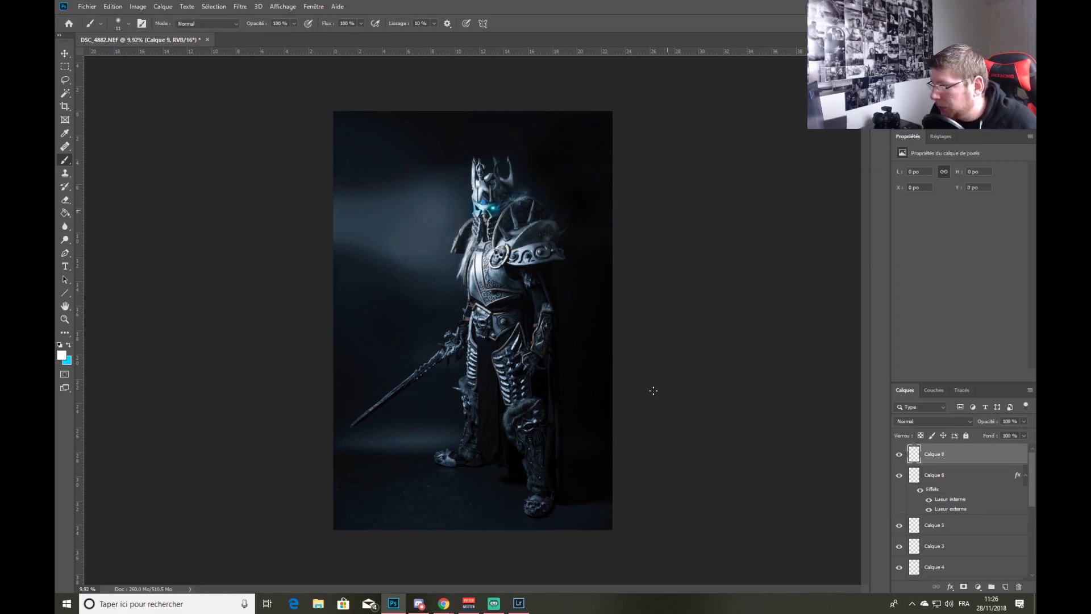
right_click(522, 302)
left_click_drag(648, 398, 653, 448)
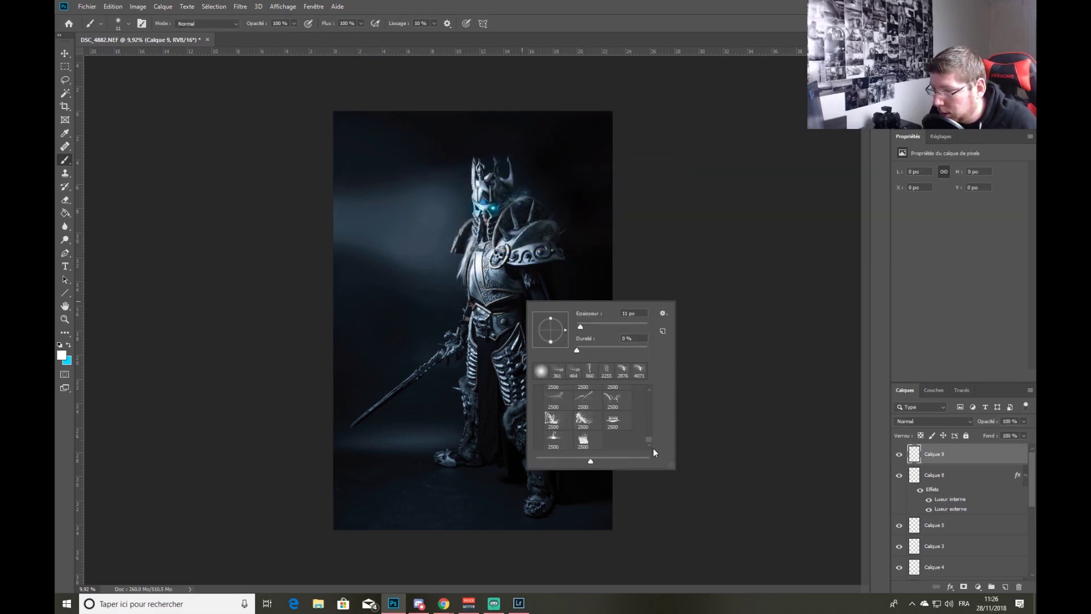
scroll(603, 432, "up", 5)
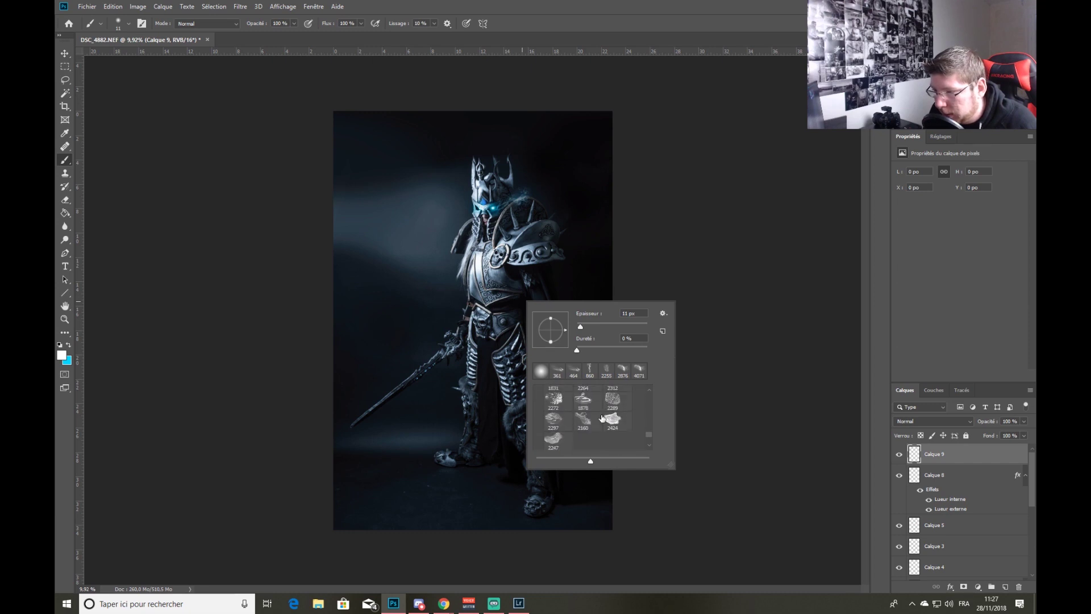
scroll(605, 419, "up", 6)
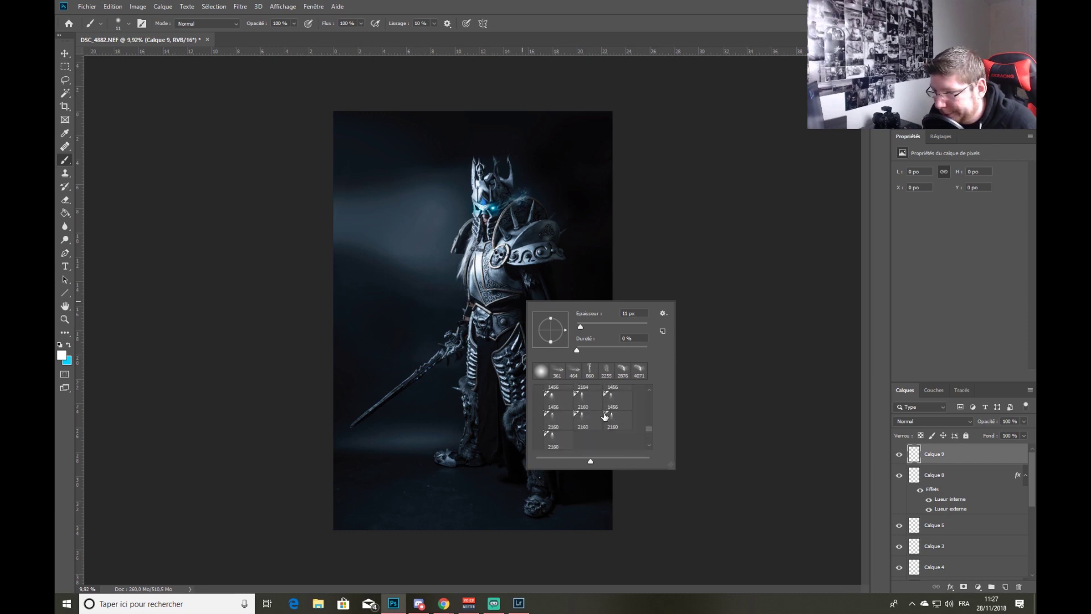
scroll(605, 418, "up", 6)
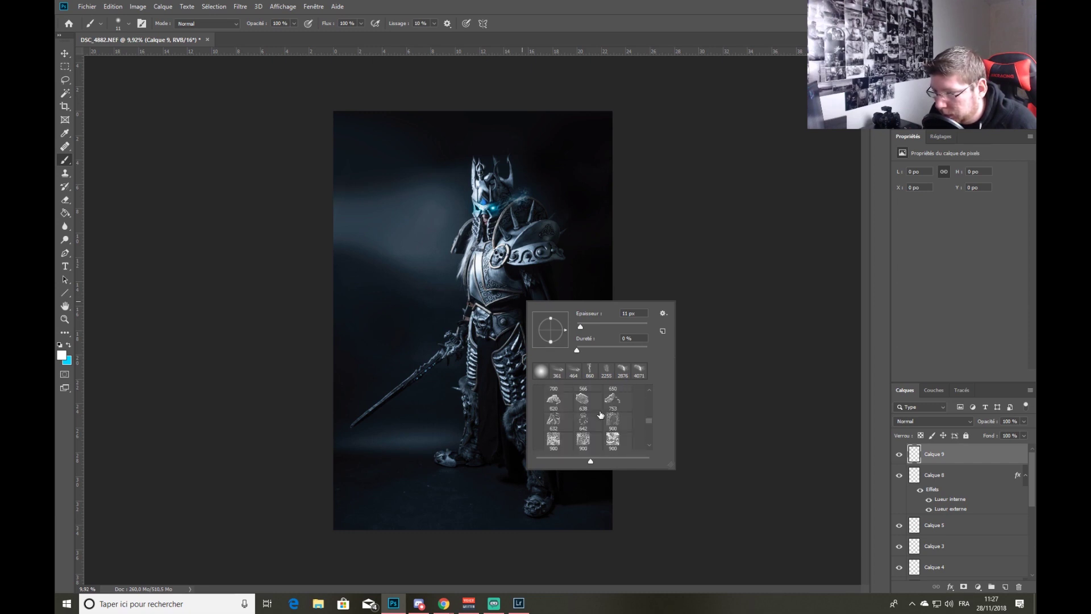
scroll(602, 415, "up", 6)
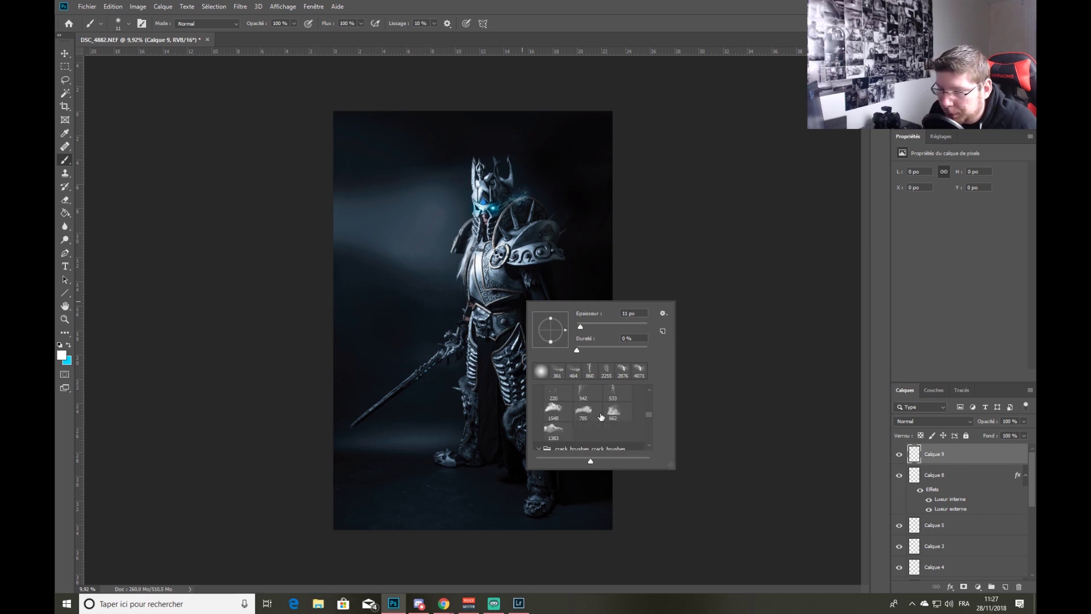
scroll(601, 416, "up", 6)
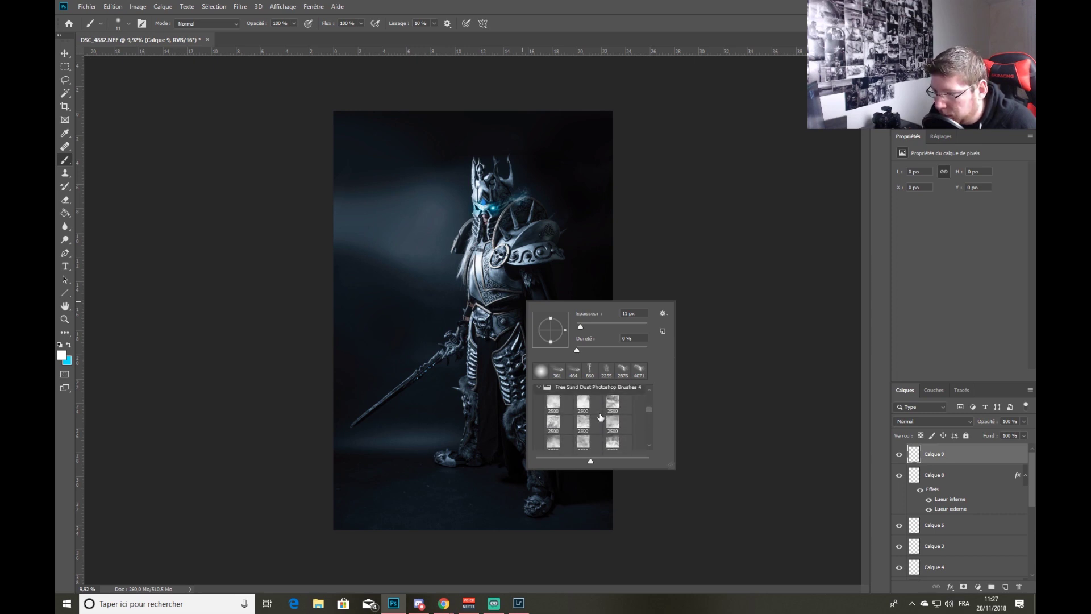
double_click(613, 420)
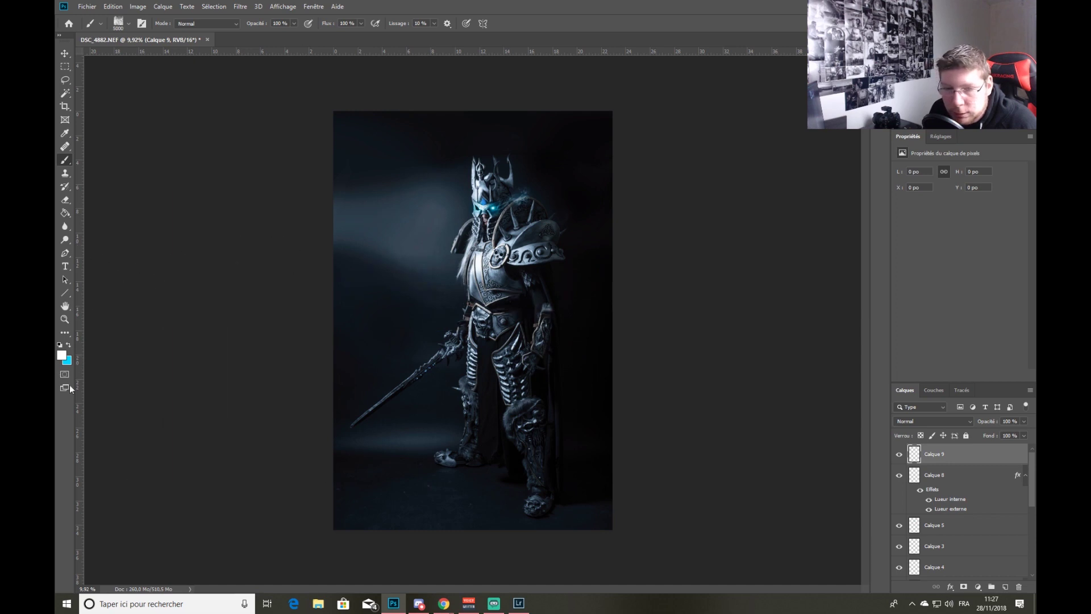
Stamp white dust at 5000 px over the lower half of the photo, then scale it to about 130% to span the full width.
left_click(461, 425)
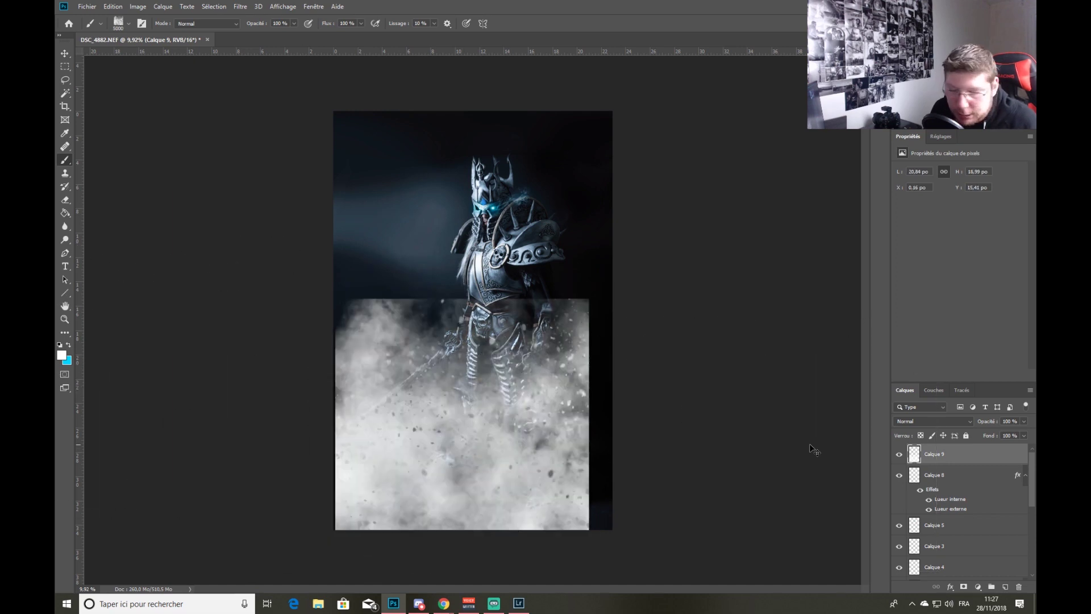
key("ctrl+t")
left_click_drag(588, 298, 663, 229)
left_click_drag(573, 370, 547, 407)
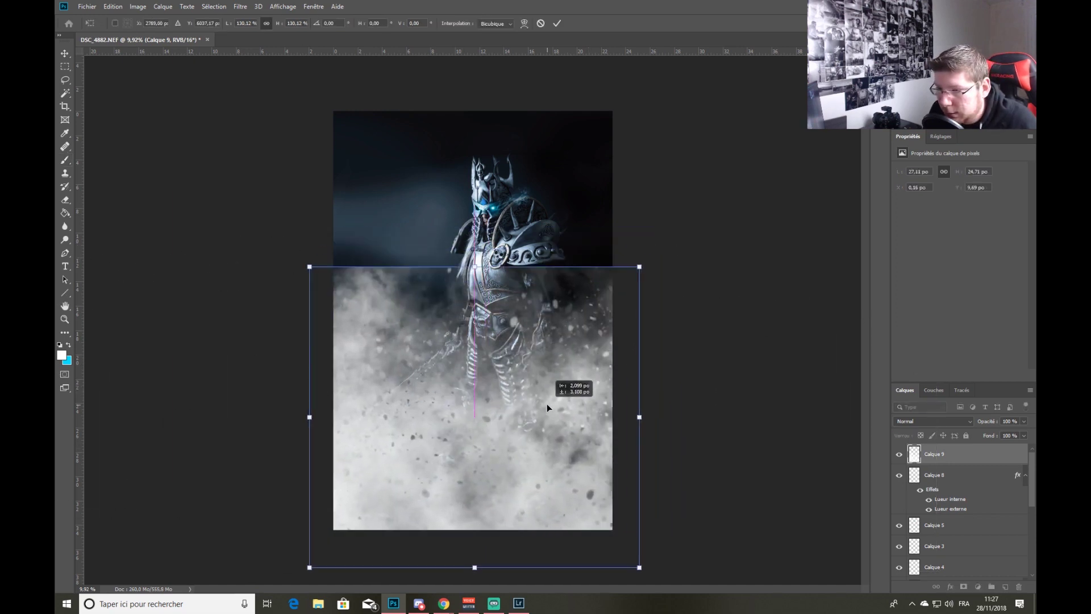
left_click(556, 24)
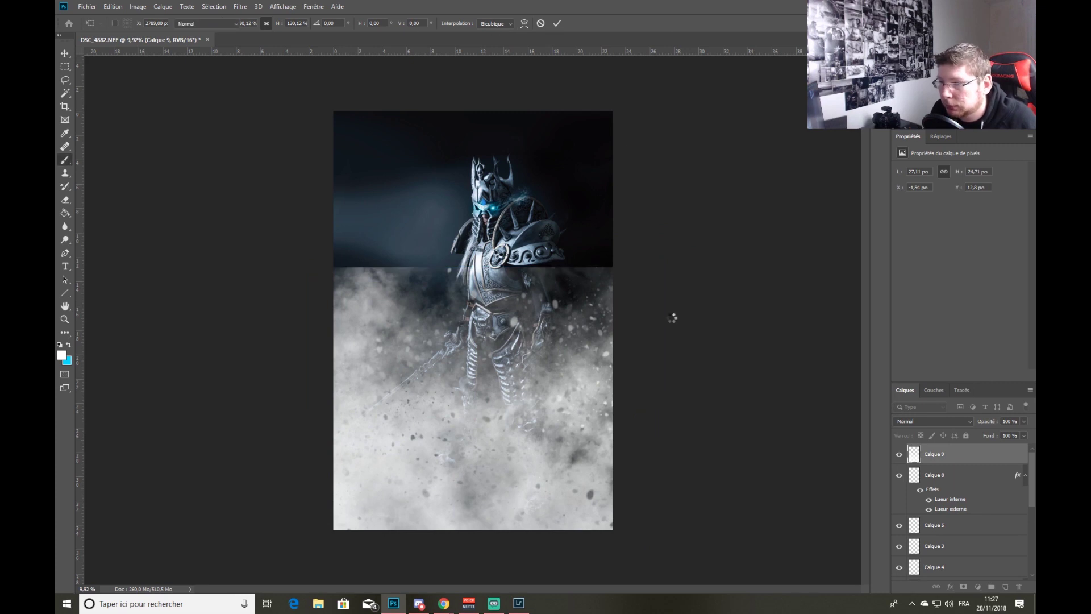
Add a layer mask to Calque 9 and fade the dust's hard upper edge with a large soft black brush.
right_click(497, 330)
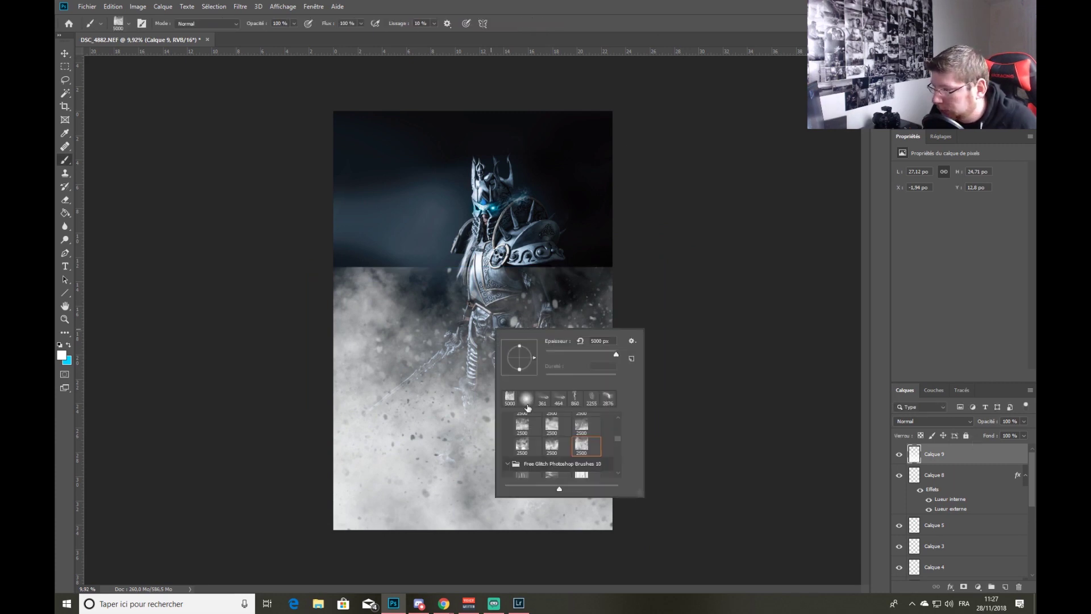
left_click(527, 399)
left_click(963, 586)
key("d")
key("x")
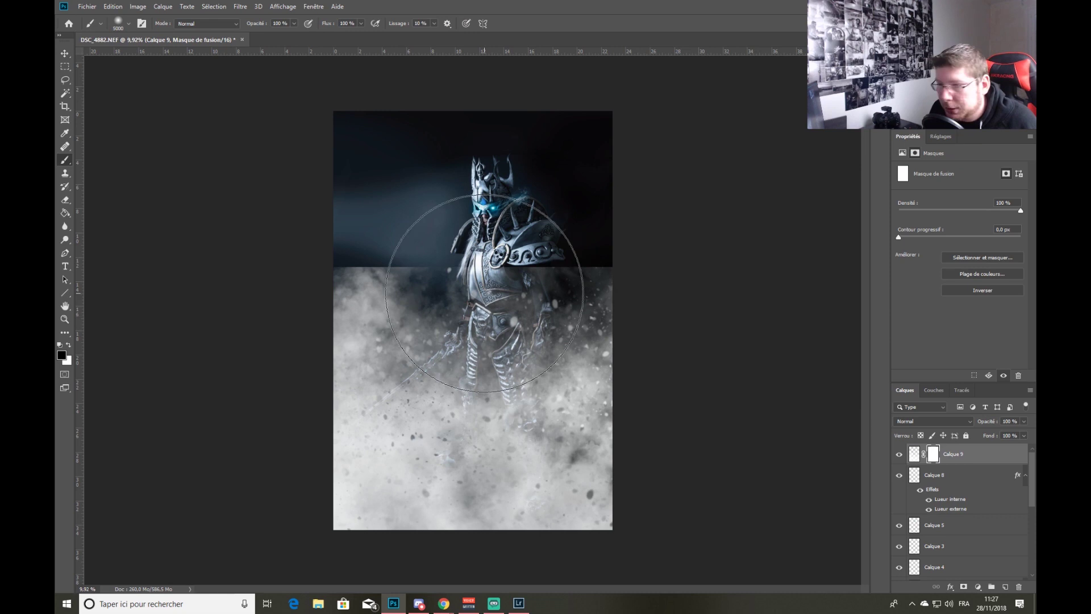
mouse_move(445, 291)
left_mouse_down()
mouse_move(431, 261)
mouse_move(425, 305)
mouse_move(375, 236)
mouse_move(340, 230)
mouse_move(374, 274)
mouse_move(300, 242)
mouse_move(374, 279)
mouse_move(285, 263)
left_mouse_up()
mouse_move(545, 276)
left_mouse_down()
mouse_move(609, 248)
mouse_move(665, 248)
mouse_move(620, 292)
left_mouse_up()
left_click_drag(341, 288, 320, 271)
Lower the opacity of Calque 9 to 14% and scale its dust up slightly.
right_click(500, 341)
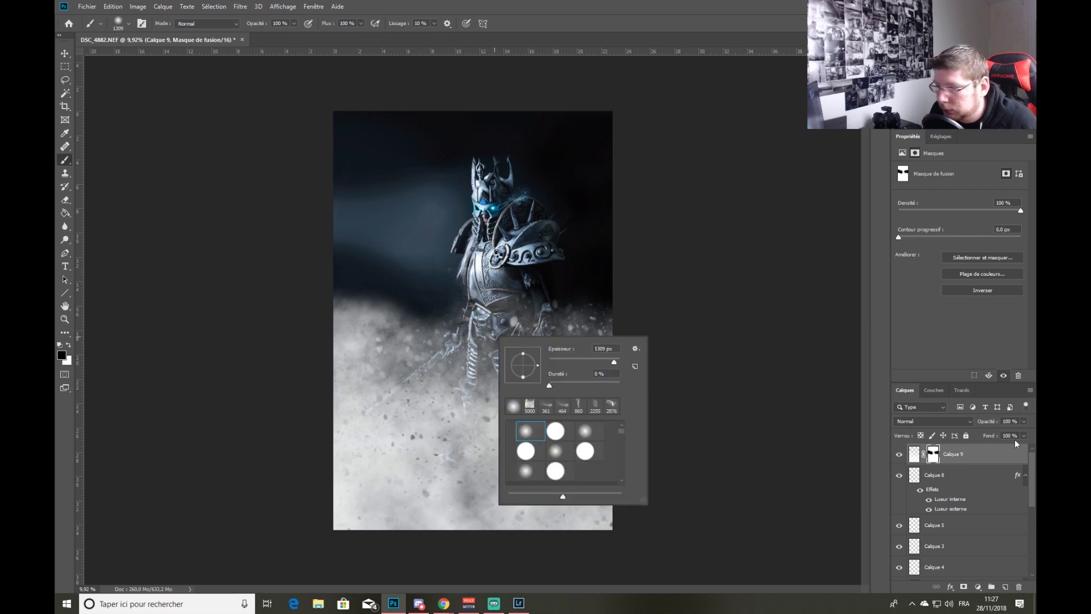
left_click(1025, 421)
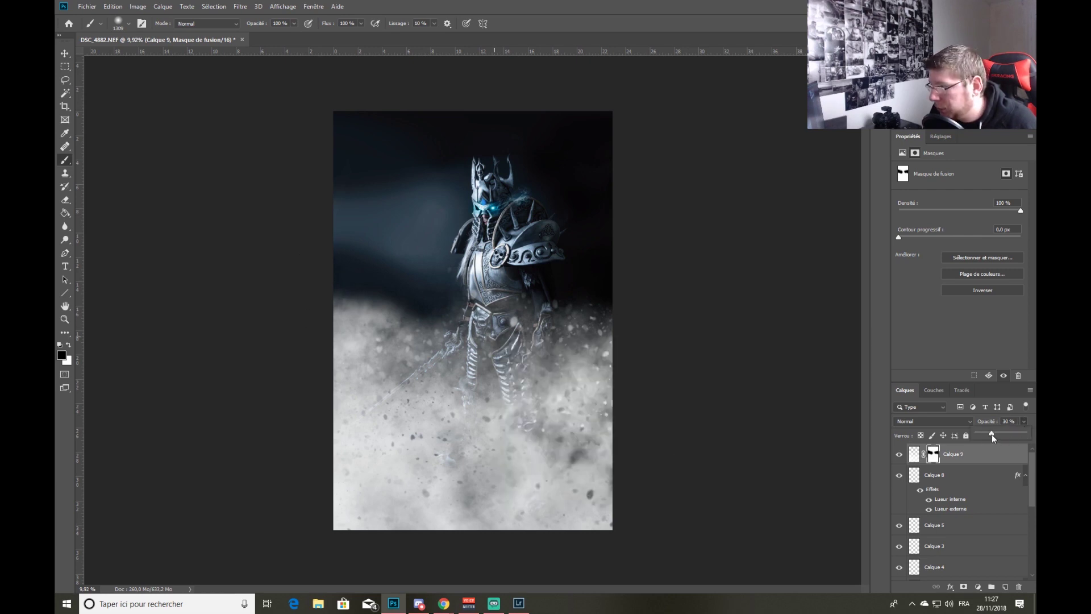
left_click_drag(991, 434, 984, 436)
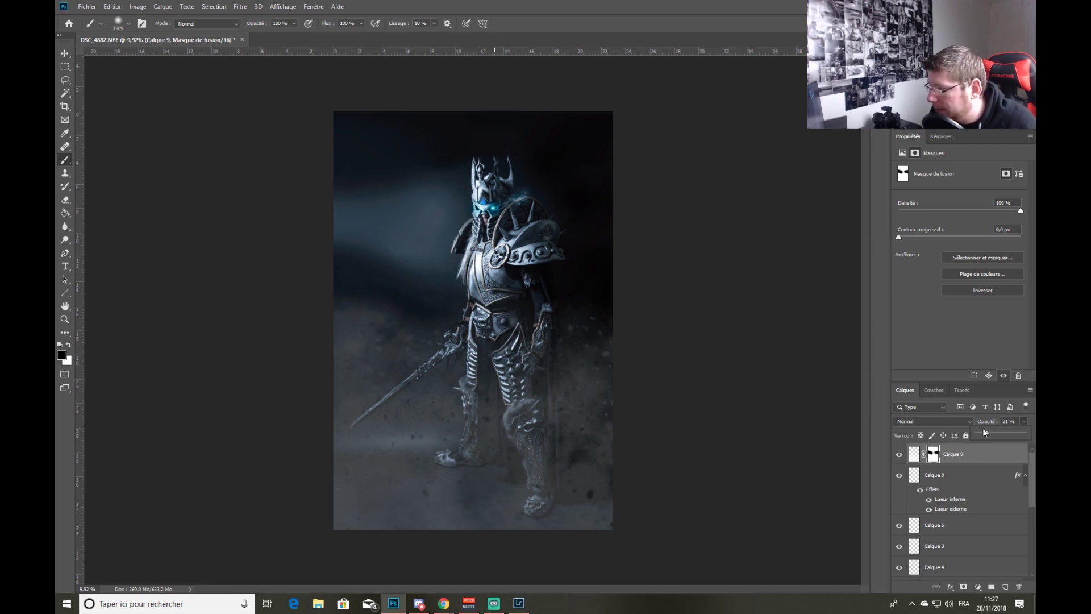
left_click_drag(985, 433, 986, 434)
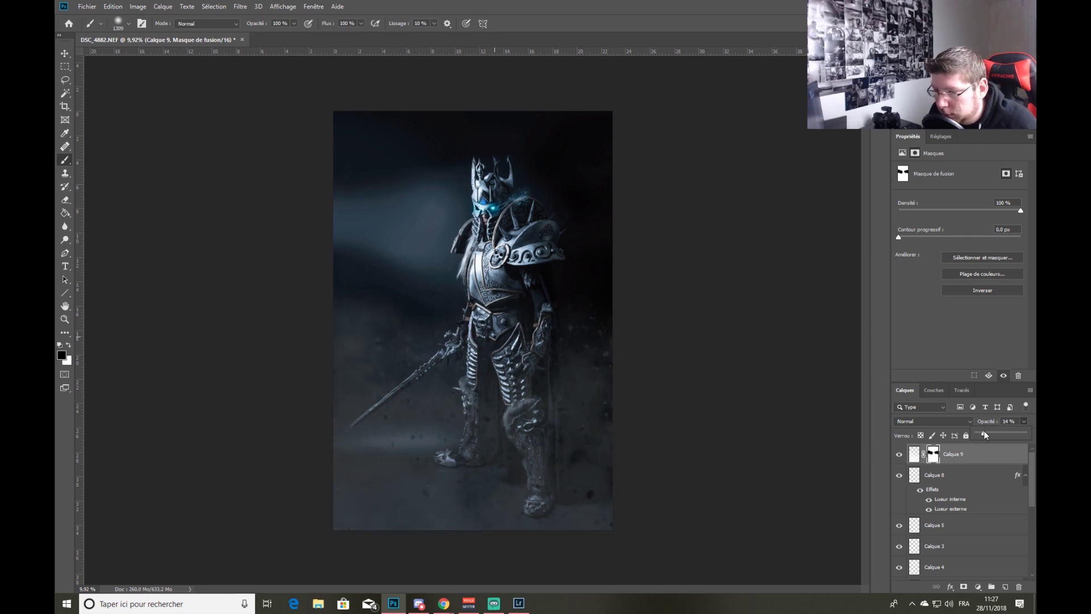
key("ctrl+t")
left_click_drag(639, 266, 648, 260)
left_click(557, 23)
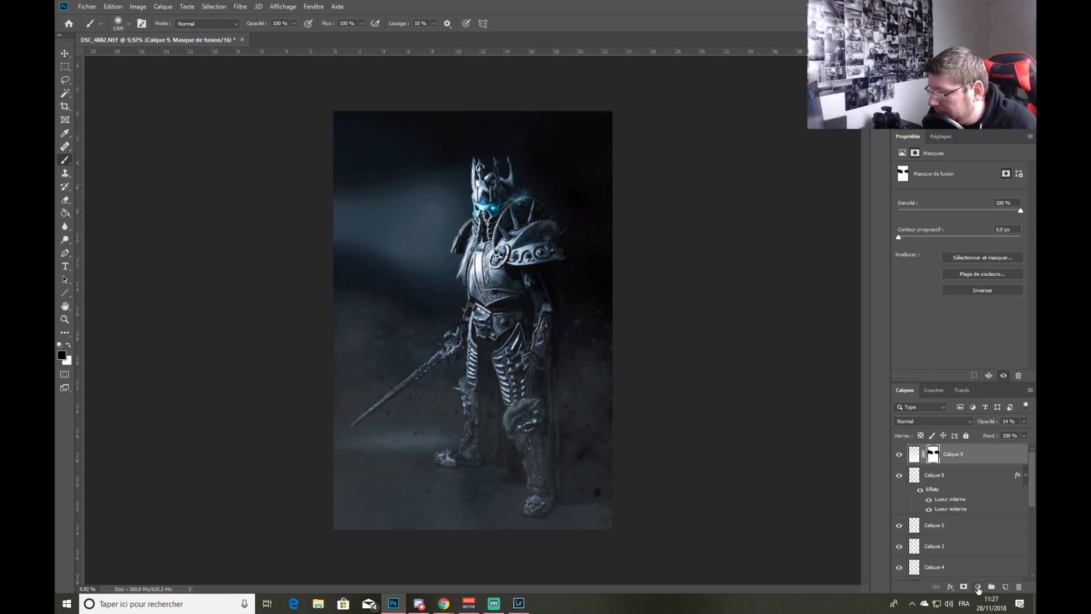
left_click(978, 587)
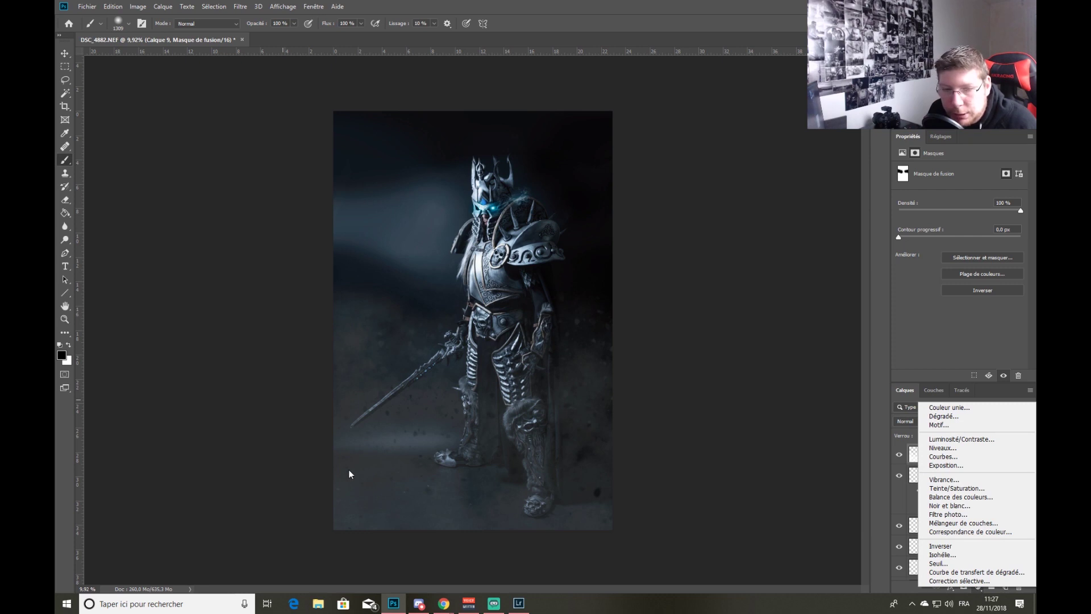
left_click(68, 367)
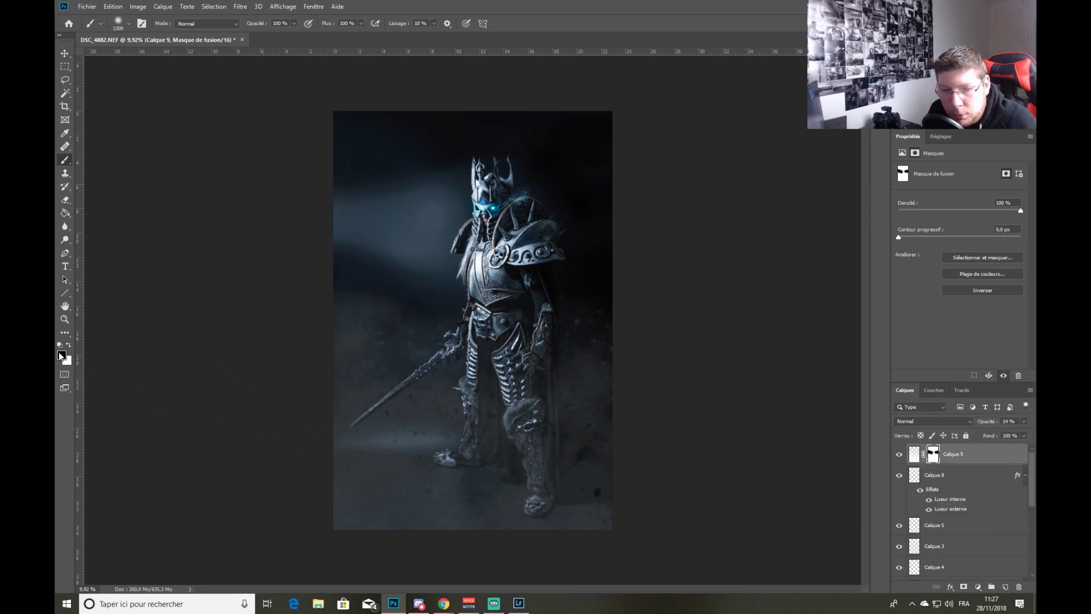
left_click(62, 356)
left_click_drag(806, 281, 803, 197)
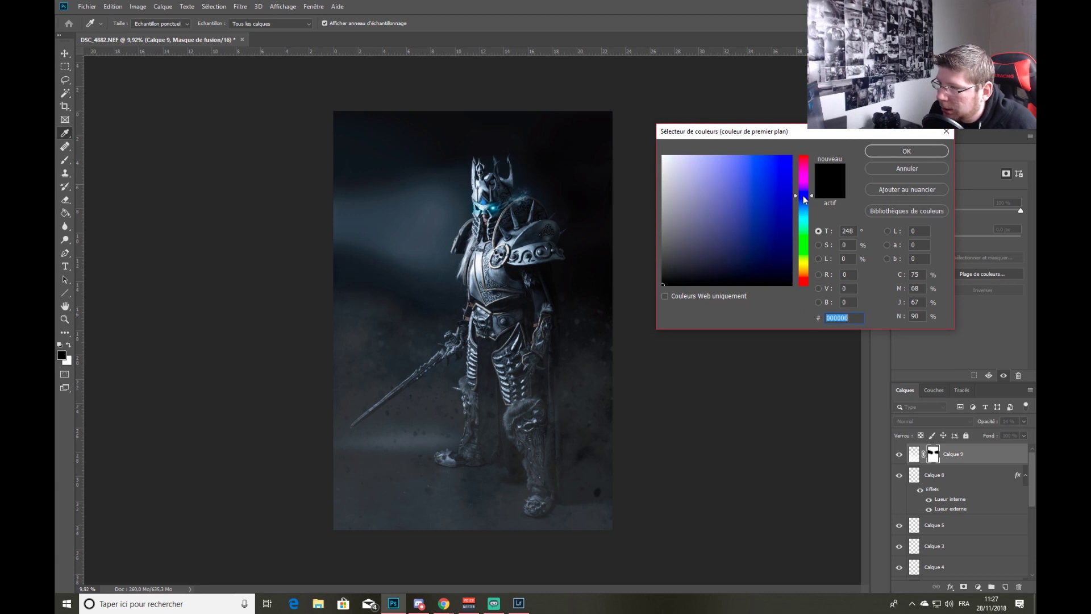
left_click(907, 150)
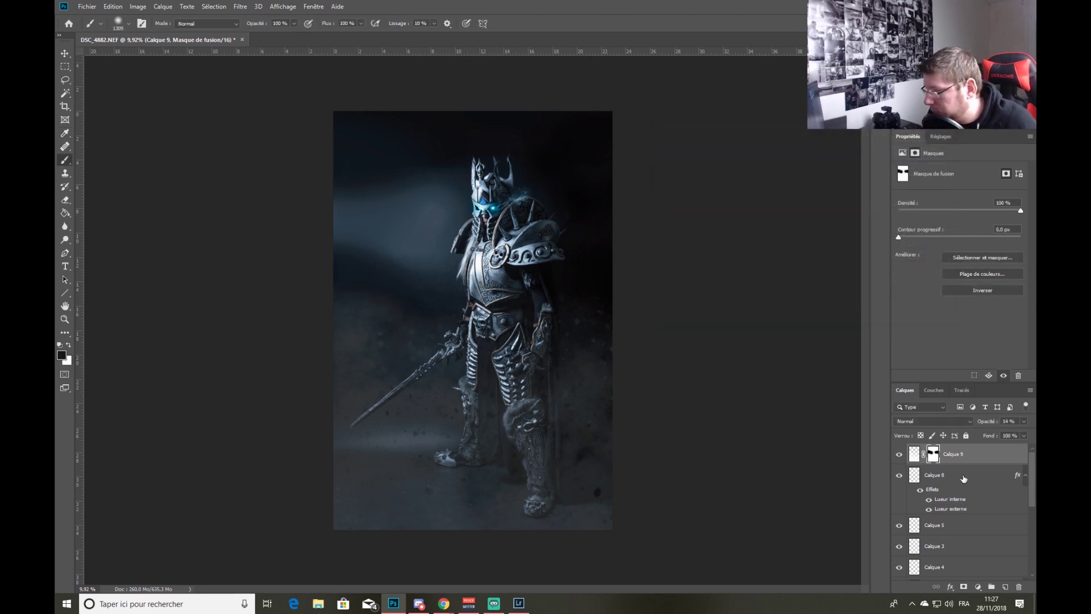
Select Calque 8 and set the foreground colour to a saturated blue.
left_click(963, 478)
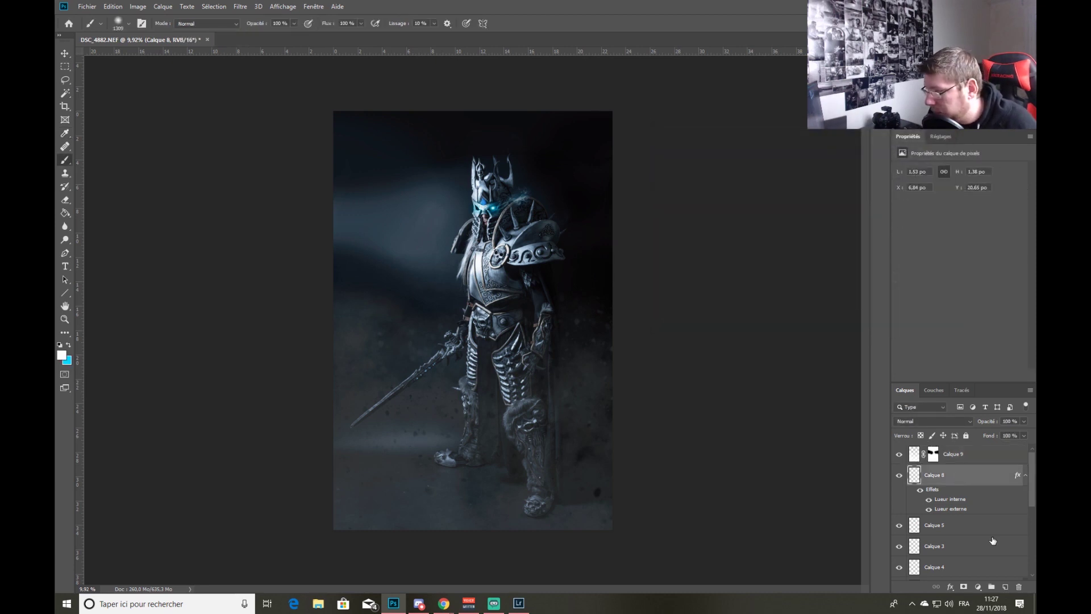
left_click(62, 355)
left_click(801, 203)
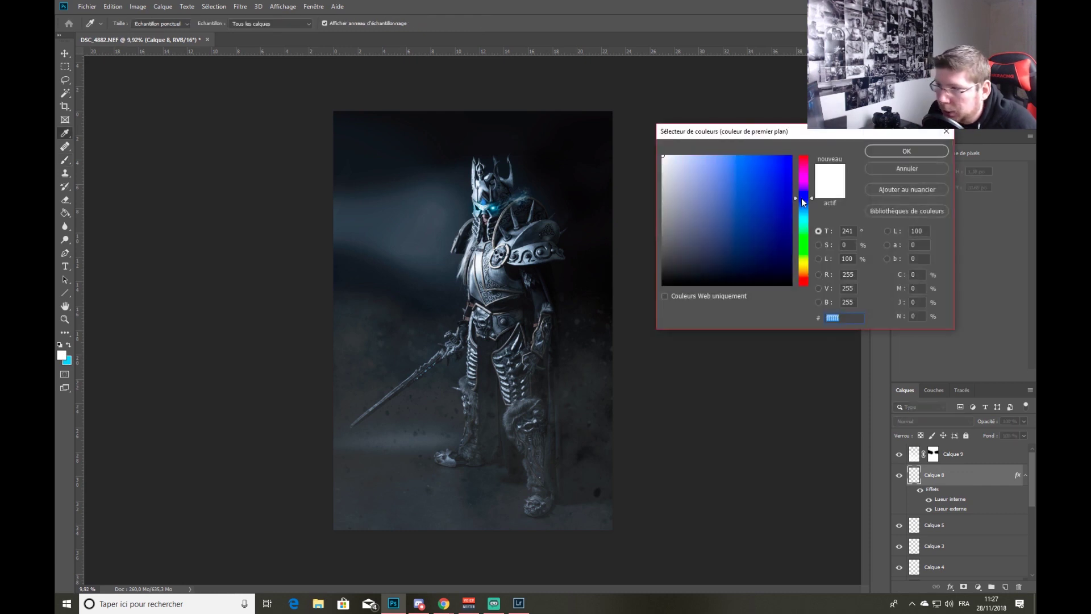
left_click(771, 199)
left_click(906, 151)
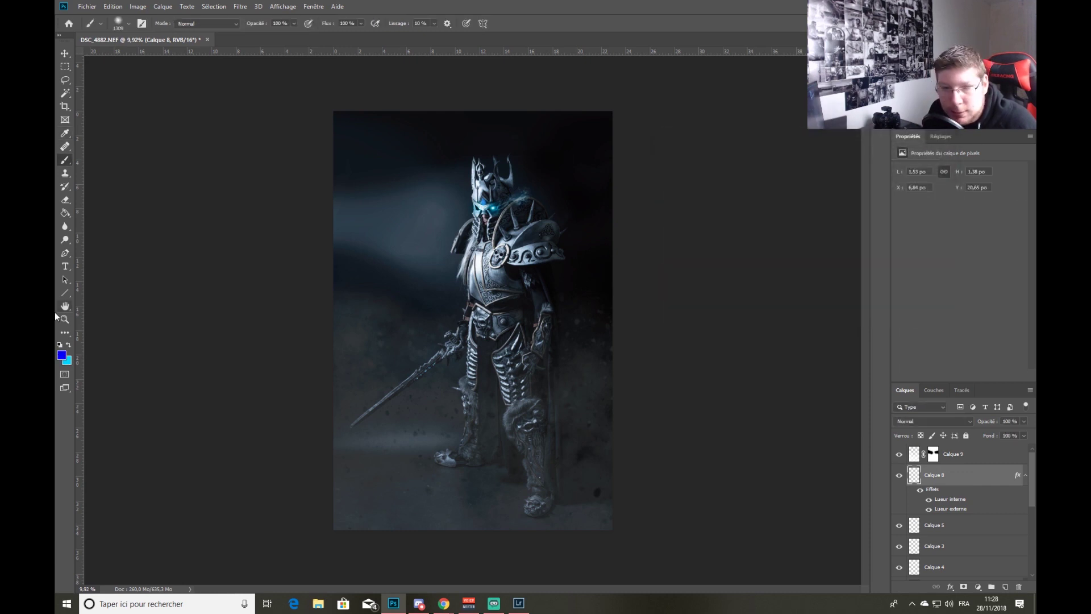
Set the background colour to orange and add a gradient map adjustment layer directly above Calque 8.
left_click(68, 361)
left_click_drag(810, 213, 808, 276)
left_click(887, 151)
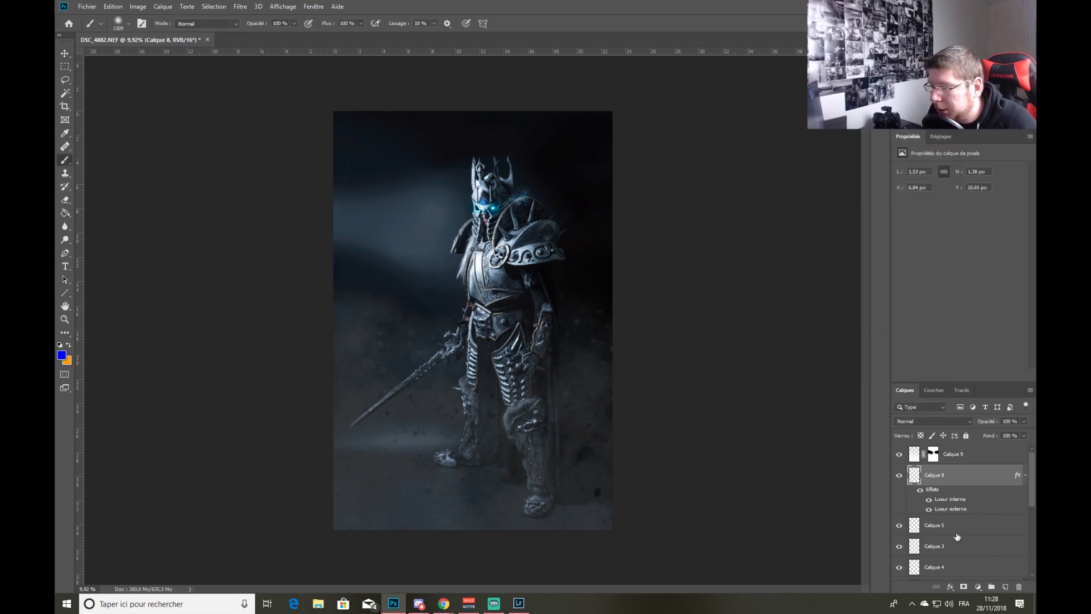
left_click(979, 587)
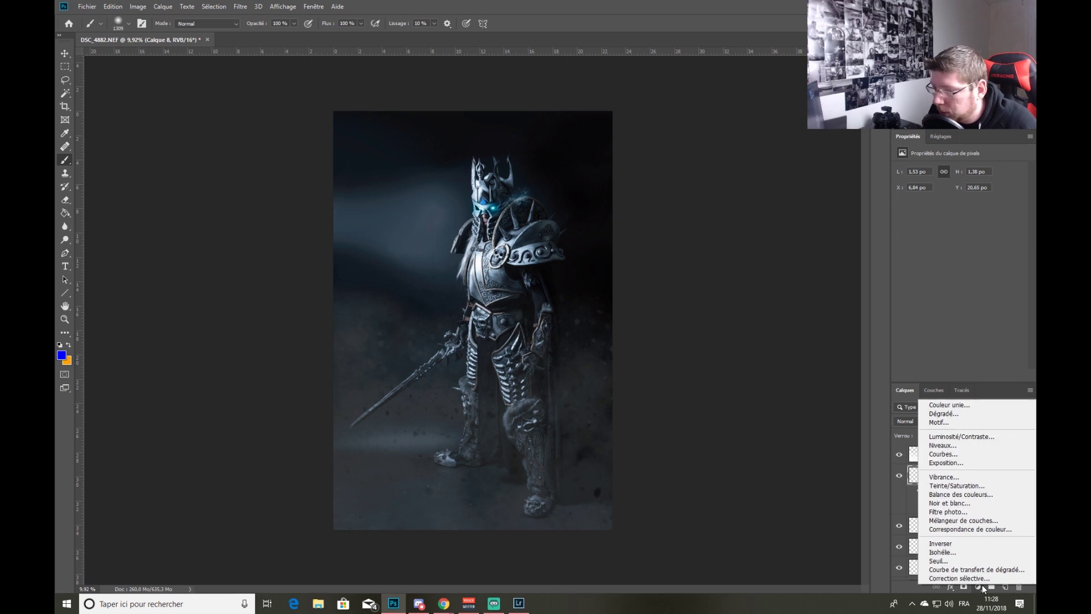
left_click(979, 569)
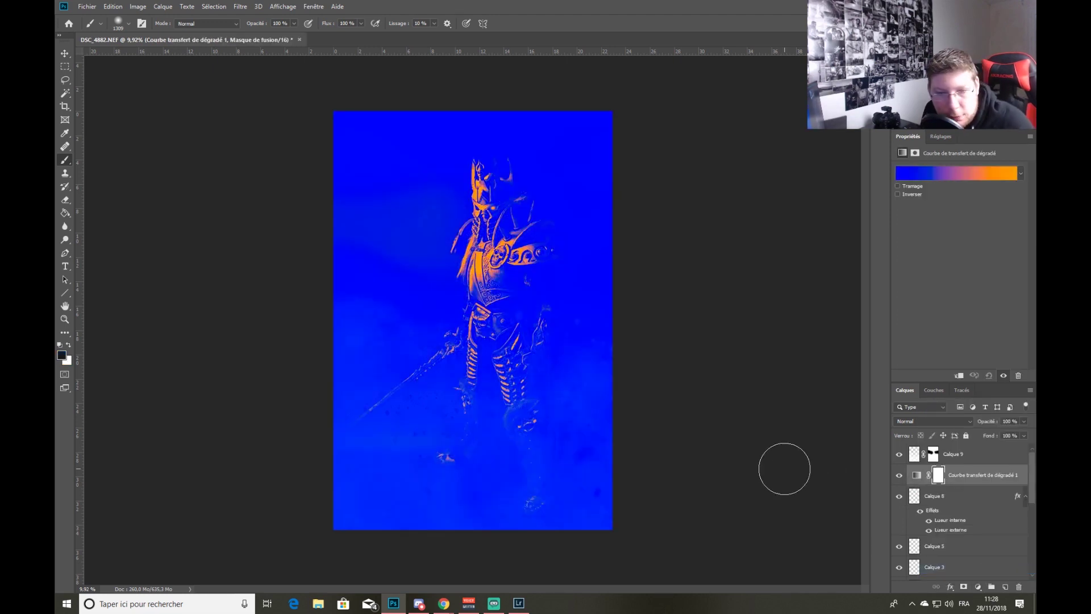
Set the gradient map adjustment layer to Lumière tamisée (Soft Light) blending and lower its opacity to 25%.
left_click(924, 422)
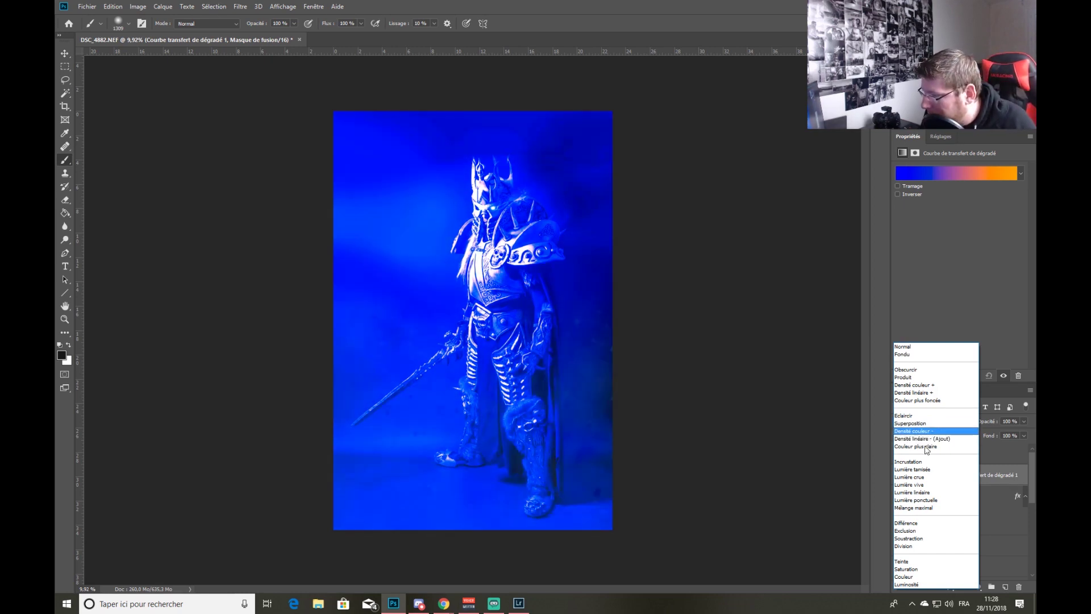
left_click(926, 469)
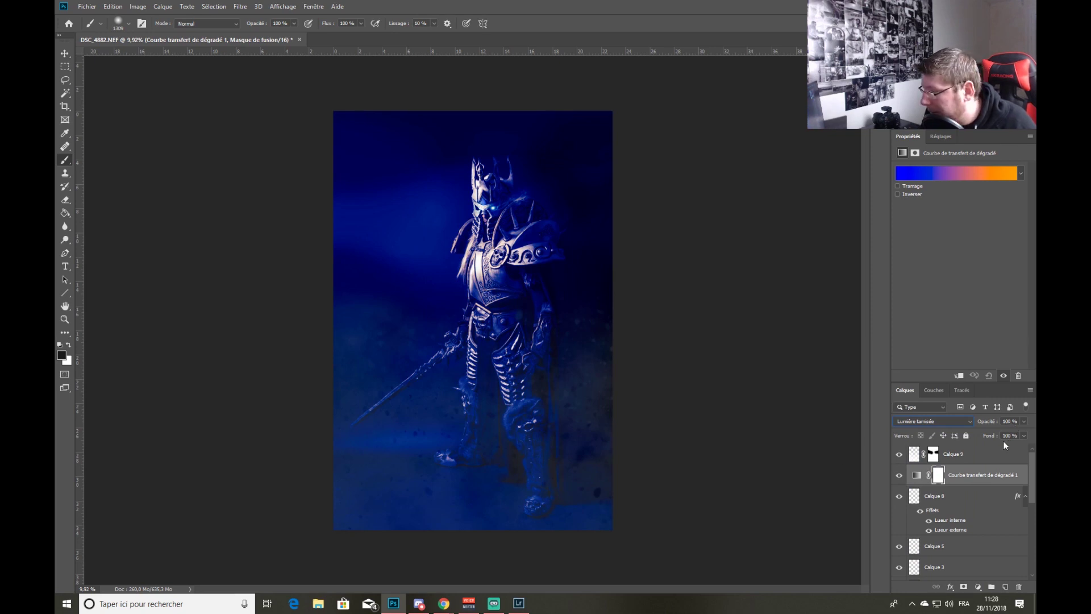
left_click_drag(1004, 436, 994, 435)
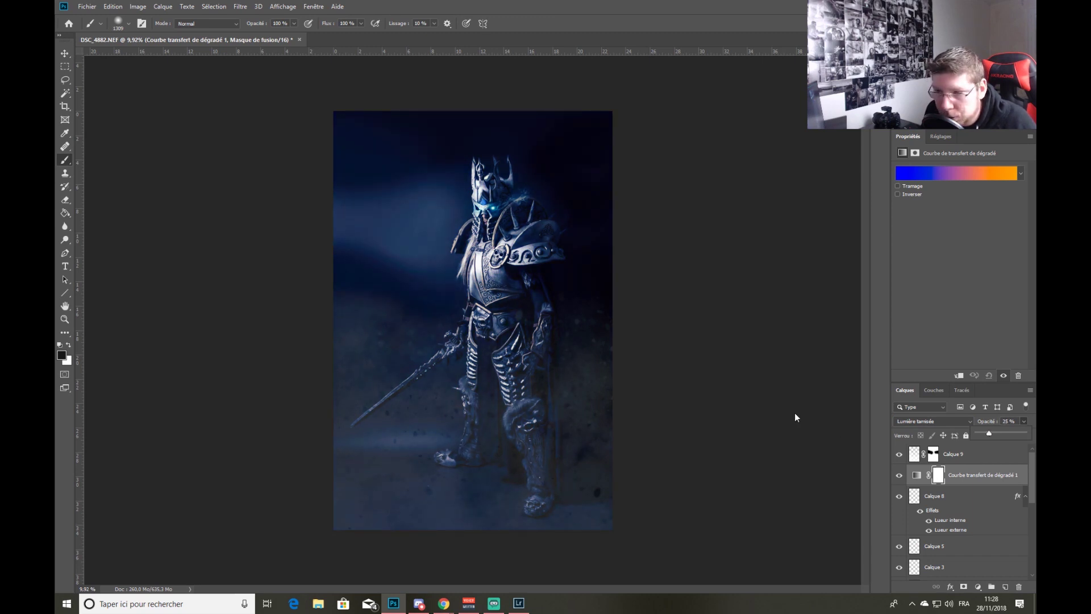
Move Calque 9 below the gradient map layer and raise its opacity to 36%.
left_click(952, 495)
left_click_drag(923, 455, 967, 493)
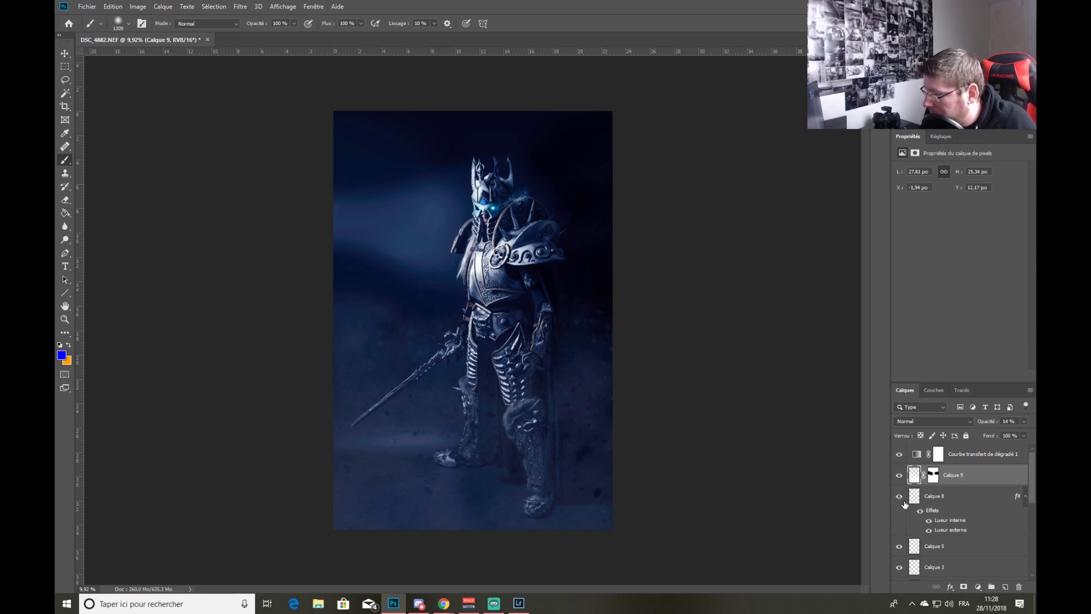
left_click(933, 474)
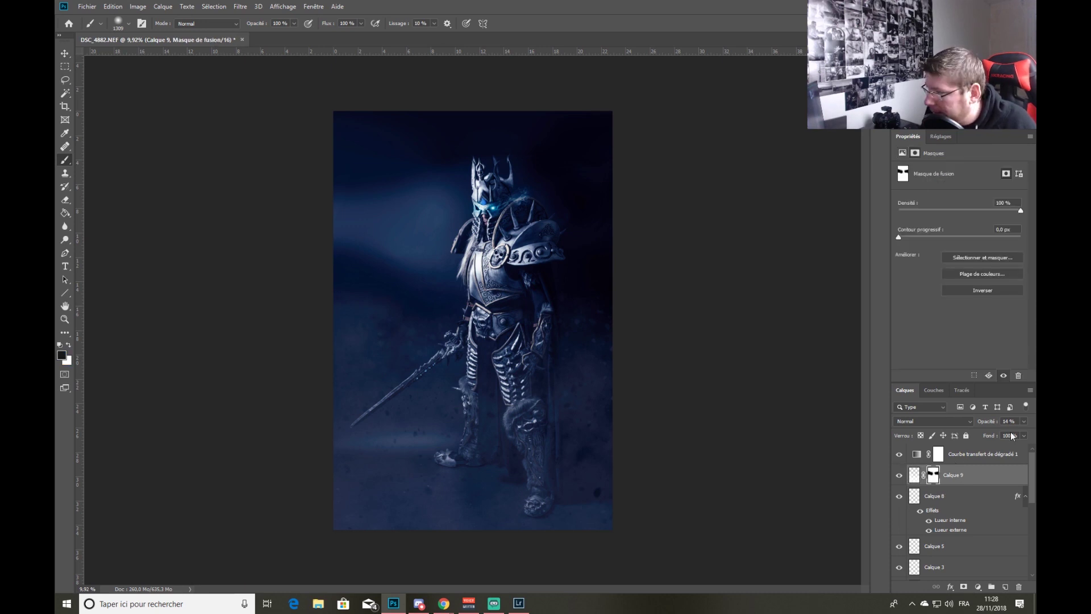
left_click_drag(987, 437, 993, 438)
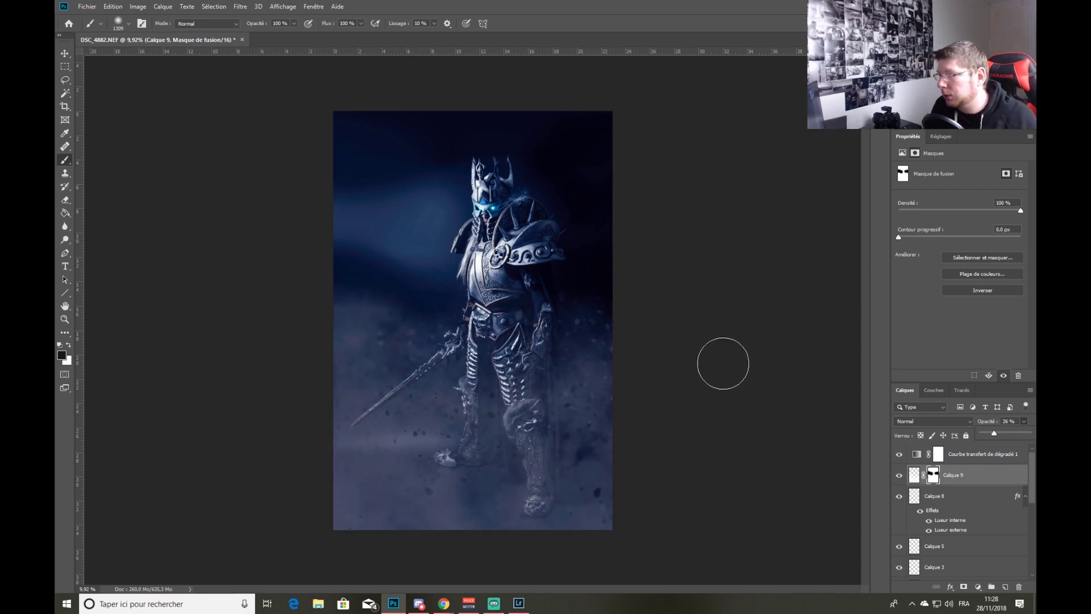
Create a new layer above Calque 9 and choose the smoke brush listed just before the 15_smoke_brushes_2500_px set.
key("ctrl+shift+n")
left_click(652, 182)
right_click(509, 290)
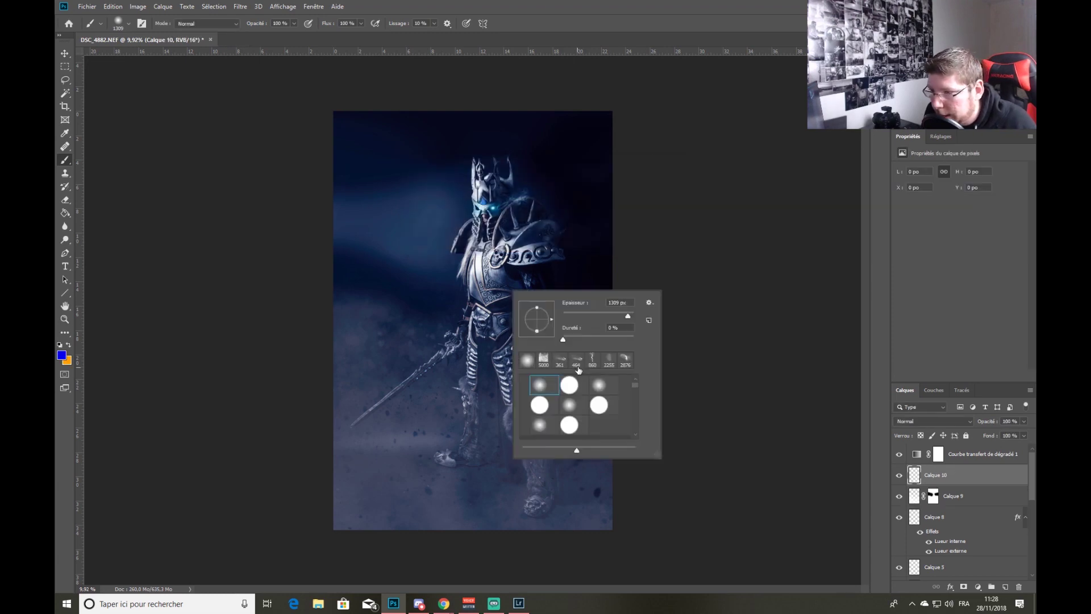
scroll(608, 418, "up", 1)
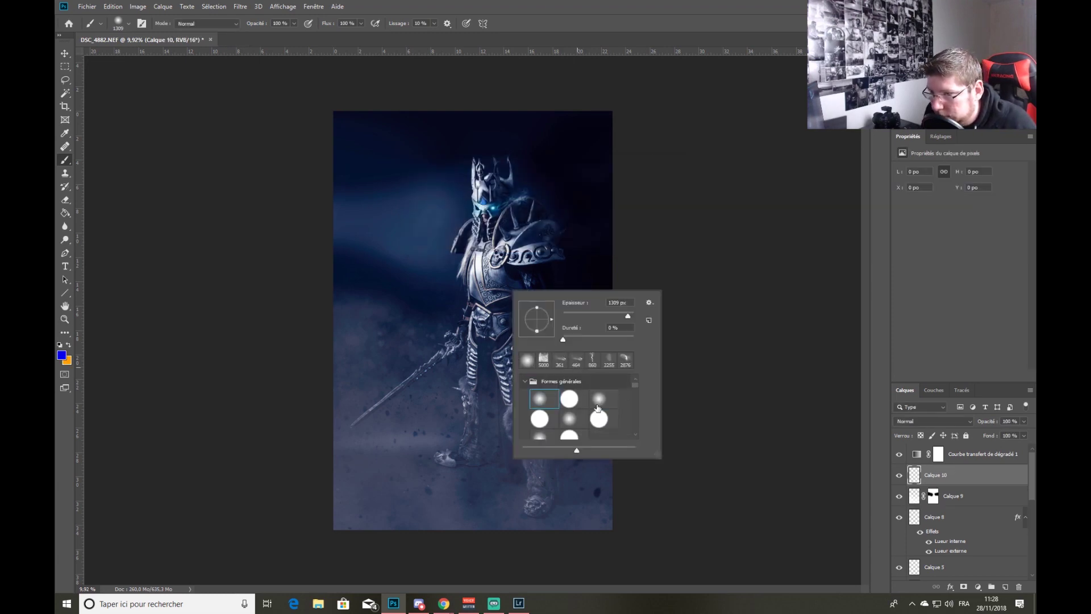
scroll(602, 396, "down", 3)
scroll(604, 401, "down", 3)
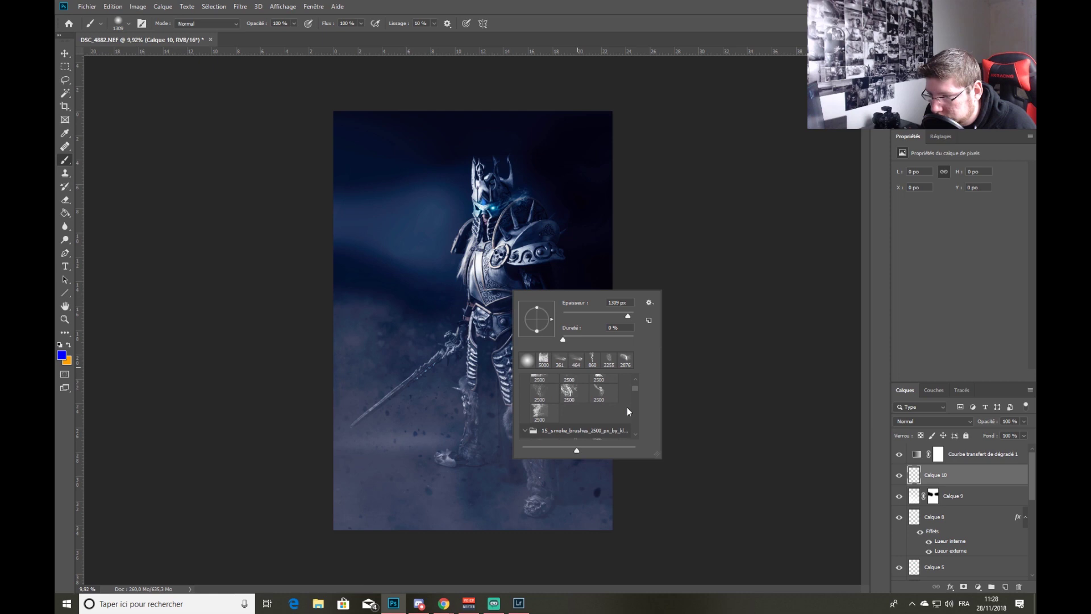
scroll(626, 407, "up", 2)
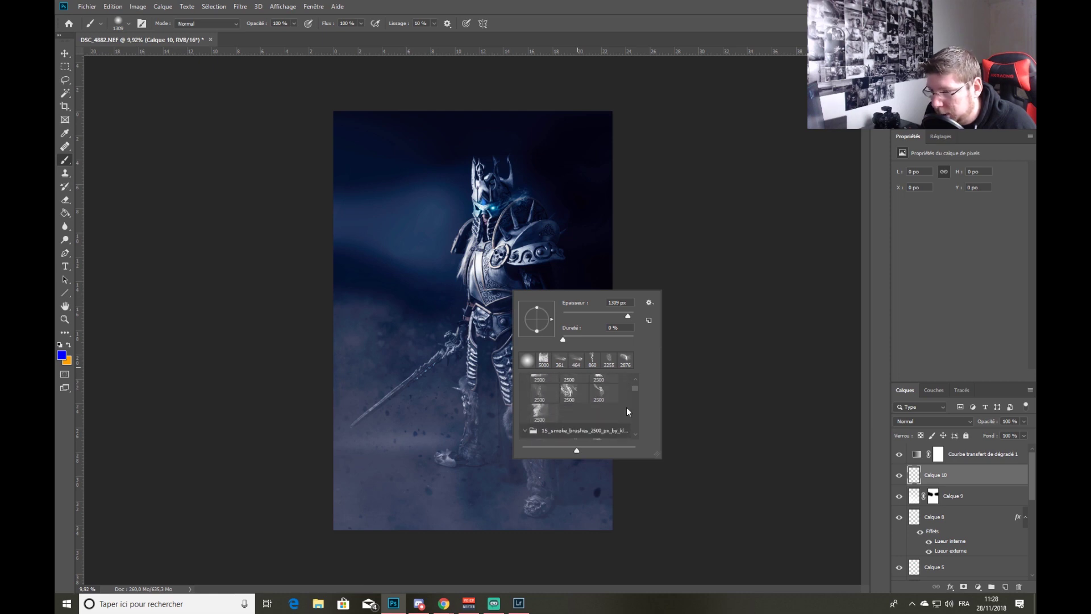
scroll(608, 416, "up", 1)
scroll(599, 430, "up", 1)
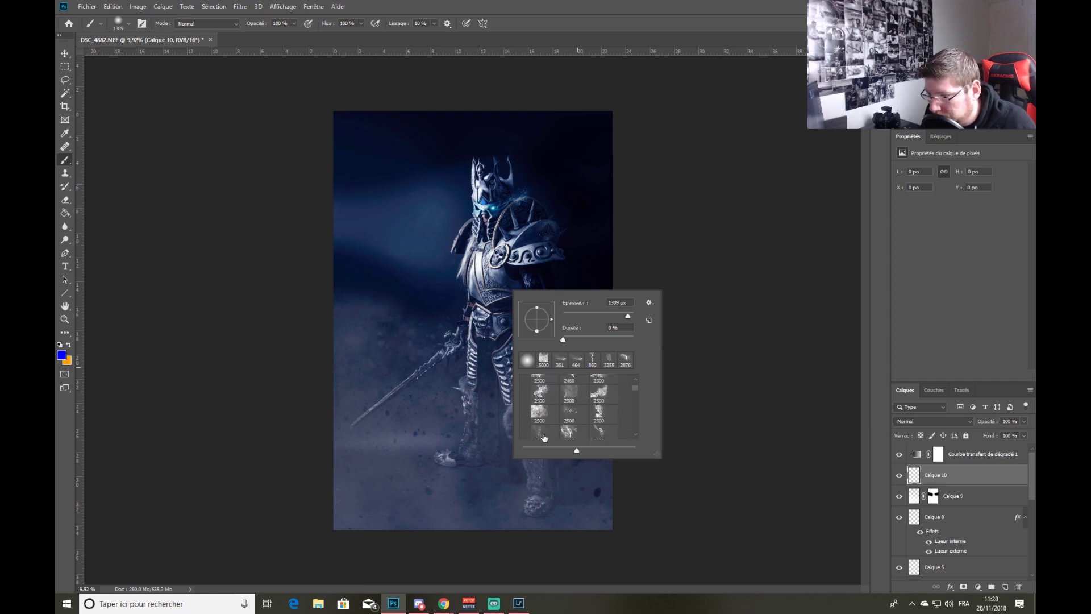
scroll(546, 421, "down", 3)
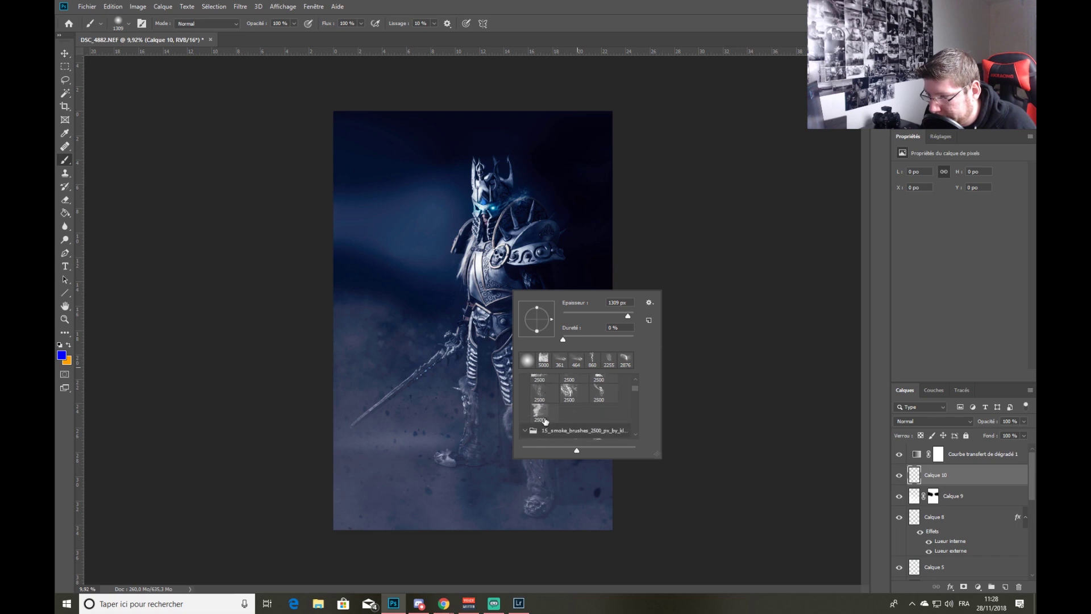
double_click(546, 420)
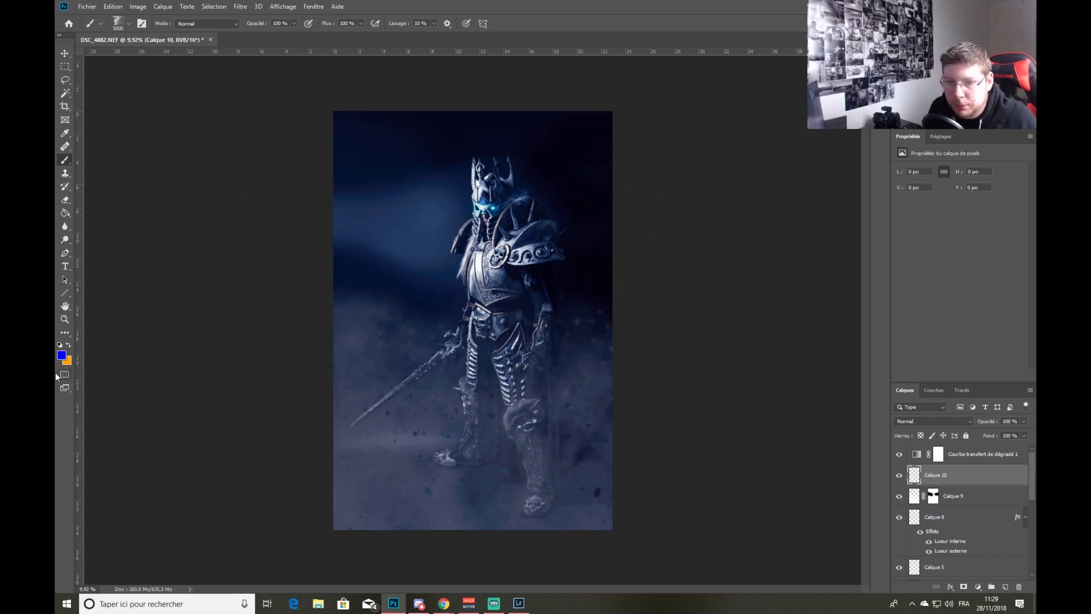
Set the foreground colour to white and stamp smoke once over the upper-left area of the photo on Calque 10.
left_click(62, 355)
left_click(665, 155)
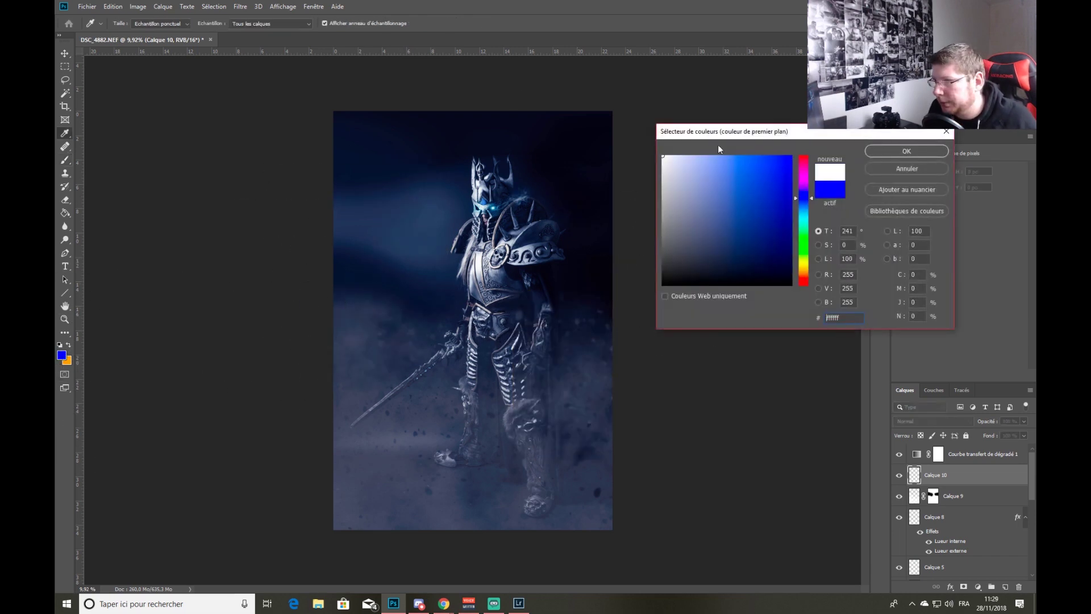
left_click(882, 152)
left_click(363, 195)
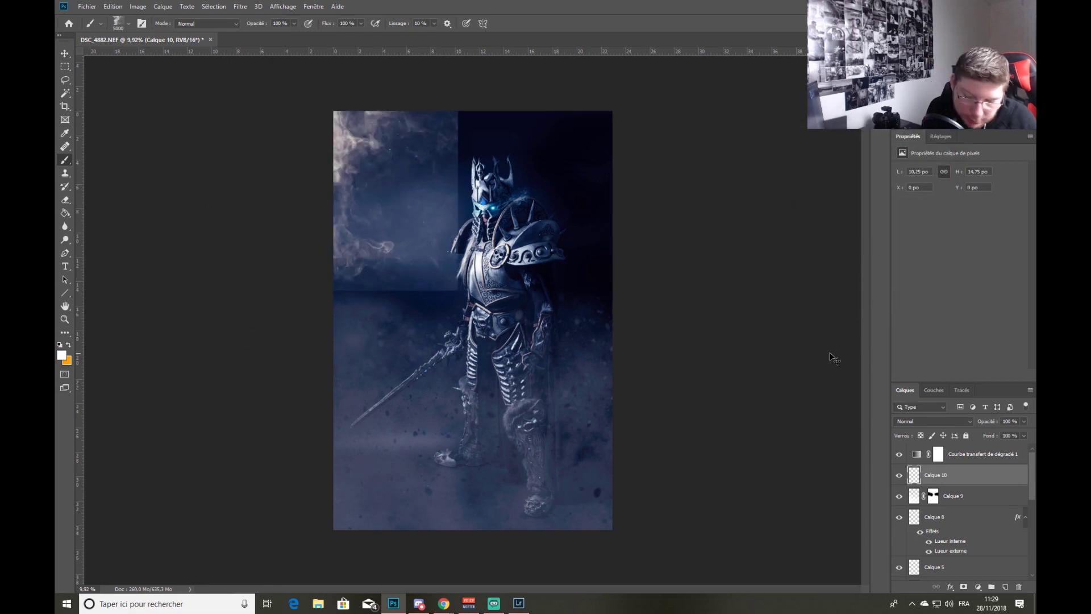
Stretch the smoke on Calque 10 to cover the whole photo and lower the layer's opacity to 20%.
key("ctrl+t")
left_click_drag(458, 291, 630, 539)
left_click(556, 23)
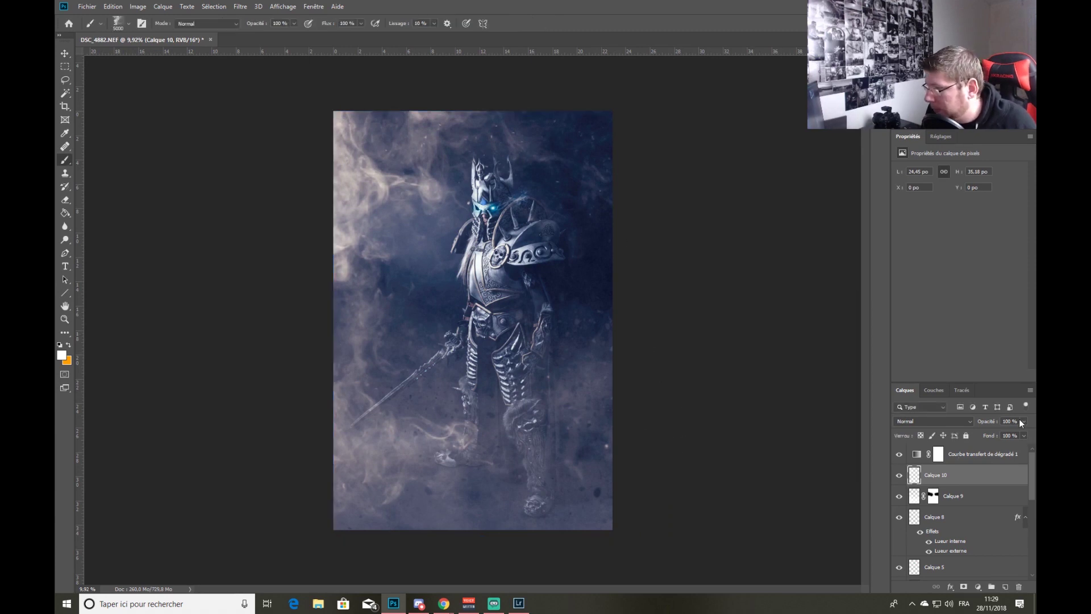
left_click_drag(1009, 431, 987, 438)
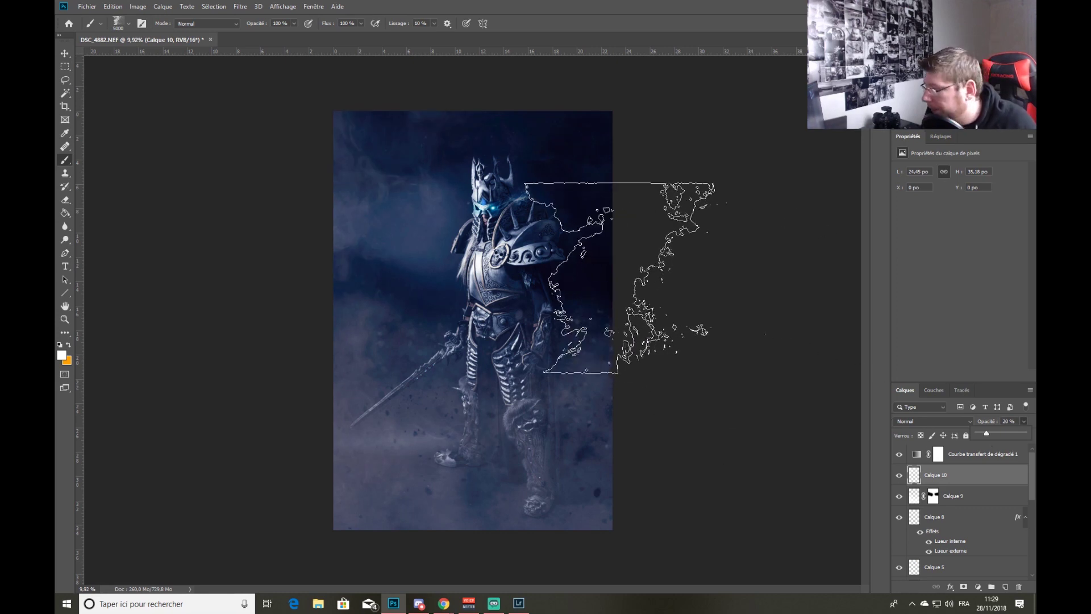
Create a new layer above Calque 10 and switch to the soft round brush at a small size.
key("ctrl+shift+n")
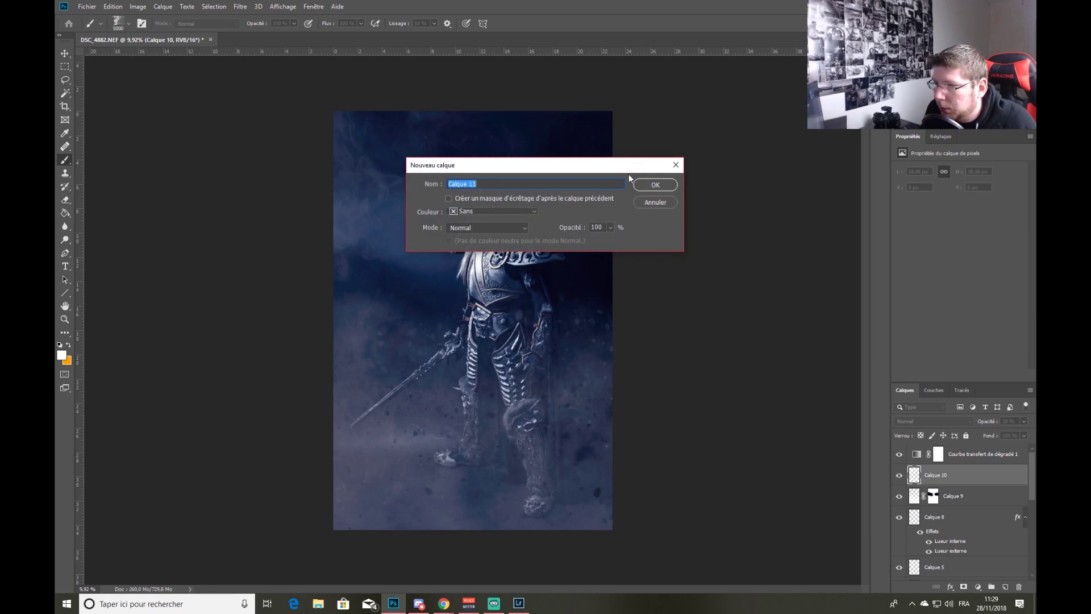
left_click(640, 191)
right_click(527, 299)
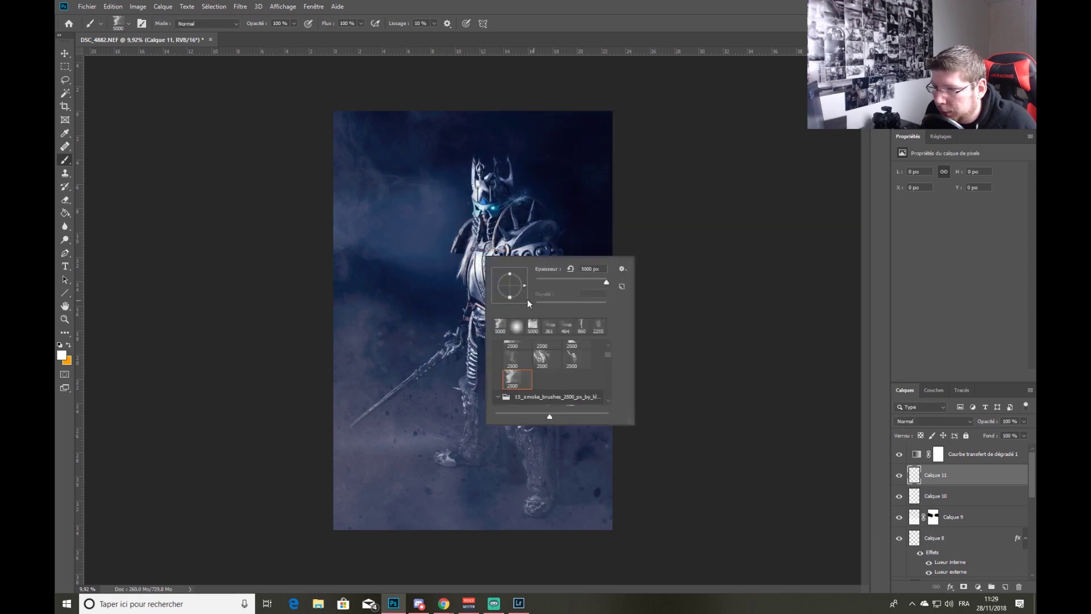
left_click(519, 331)
left_click_drag(412, 228, 258, 222)
left_click_drag(417, 254, 407, 243)
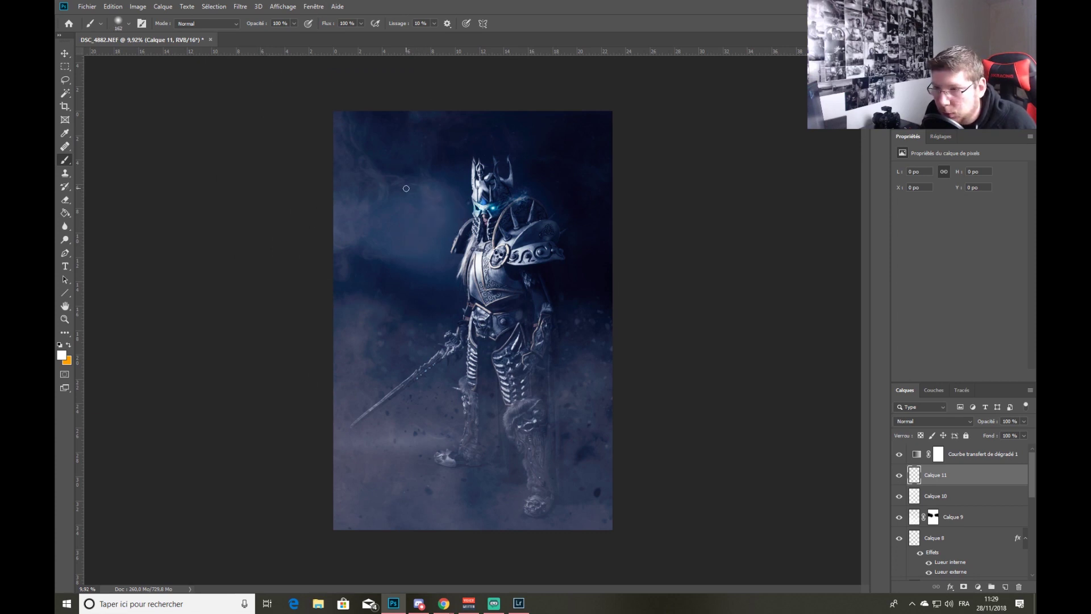
Paint small white soft dots of varying sizes on Calque 11, scattered across the background around the figure.
left_click(422, 154)
left_click(407, 254)
left_click(376, 200)
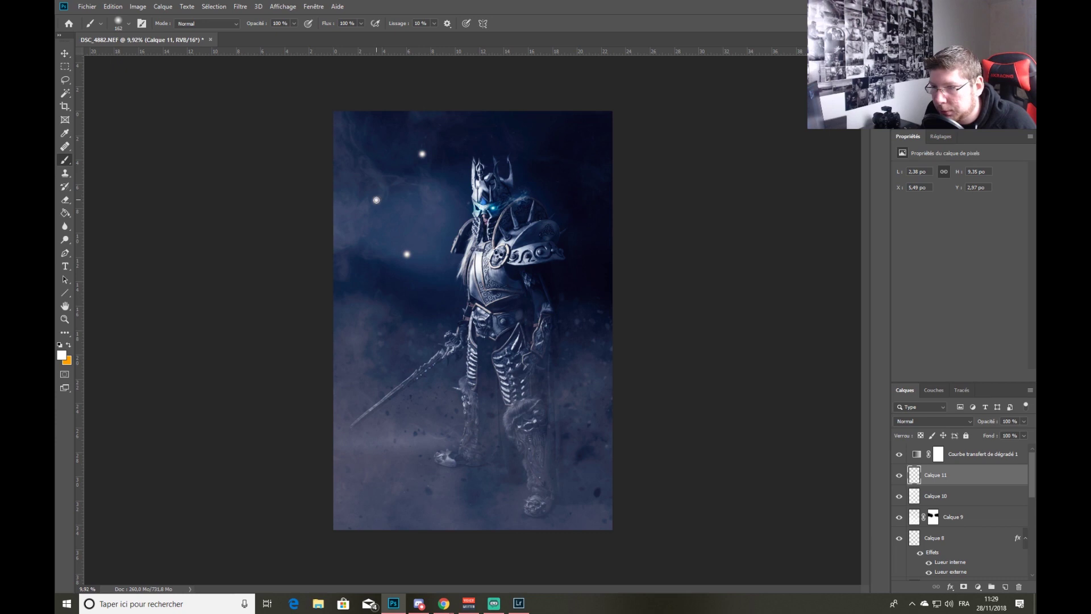
left_click(394, 314)
left_click(354, 315)
left_click(381, 367)
left_click_drag(532, 156, 529, 157)
left_click(476, 115)
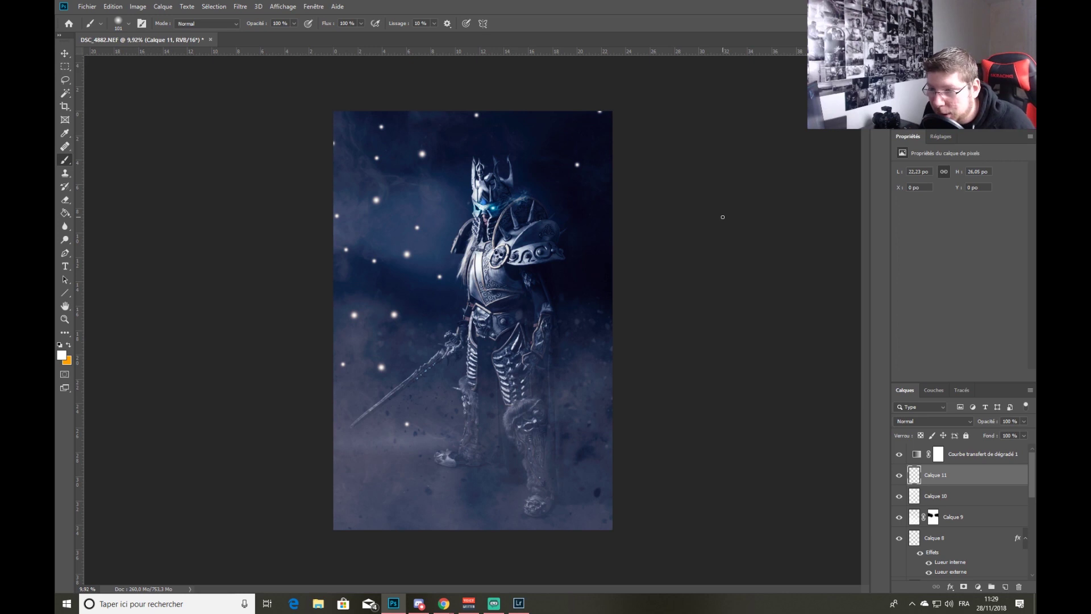
Apply a motion blur to the dots on Calque 11 with an angle of -39° and a distance of 99 pixels.
left_click(240, 7)
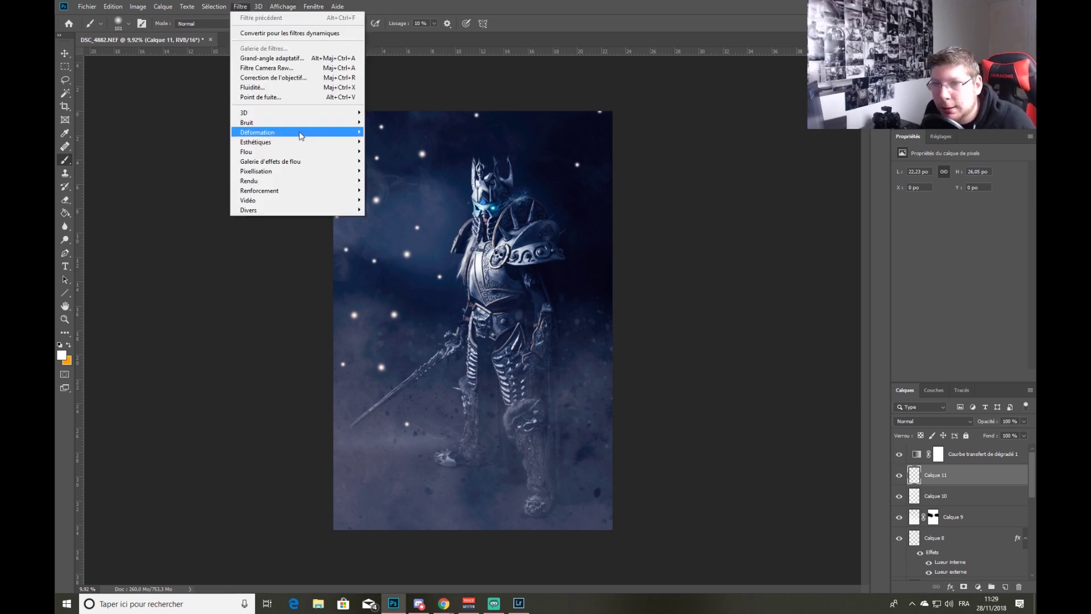
mouse_move(311, 159)
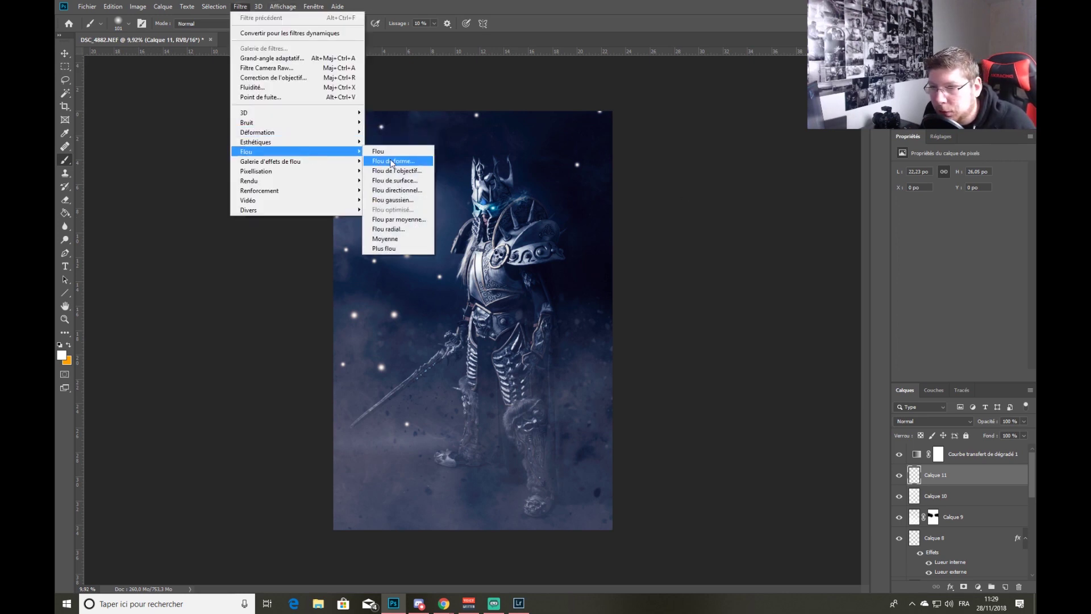
left_click(407, 192)
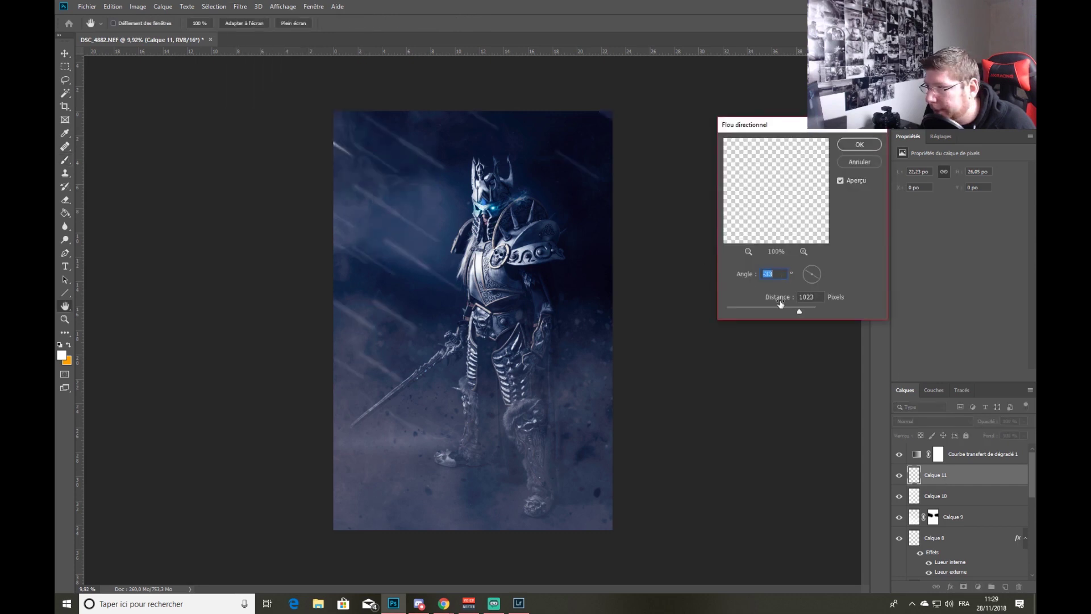
mouse_move(765, 310)
left_mouse_down()
mouse_move(749, 311)
mouse_move(758, 308)
left_mouse_up()
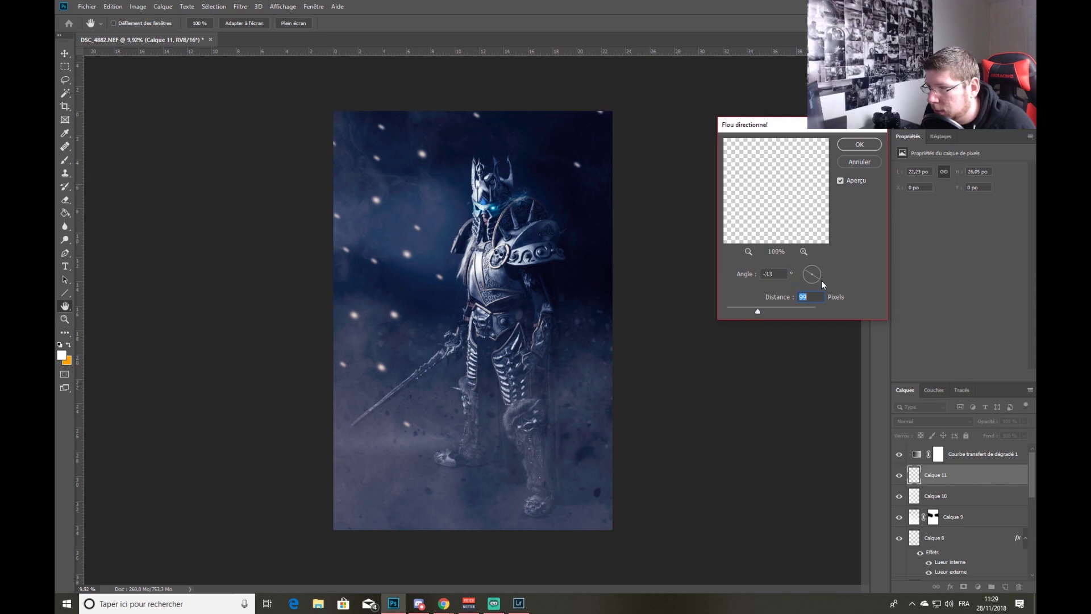
left_click_drag(817, 283, 820, 282)
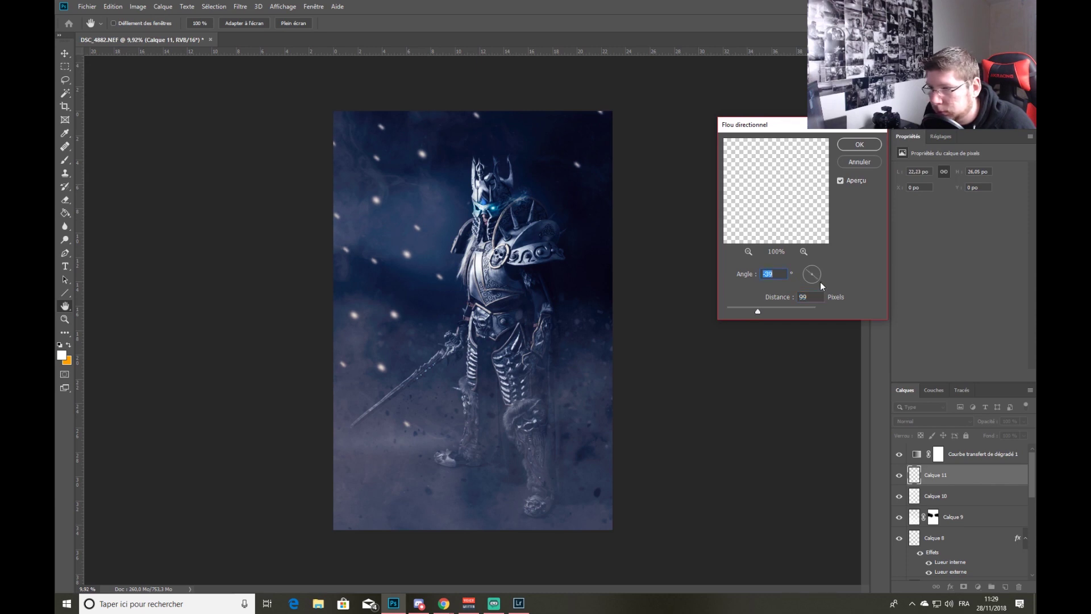
left_click(853, 145)
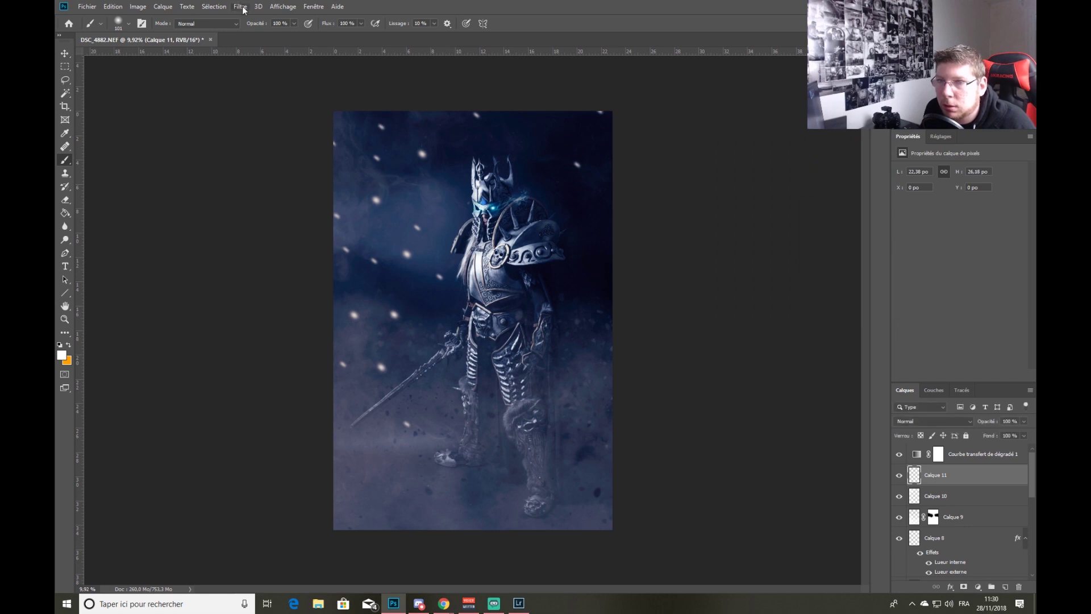
Apply a Gaussian blur with a radius of about 42.9 pixels to the dots on Calque 11.
left_click(243, 9)
mouse_move(303, 152)
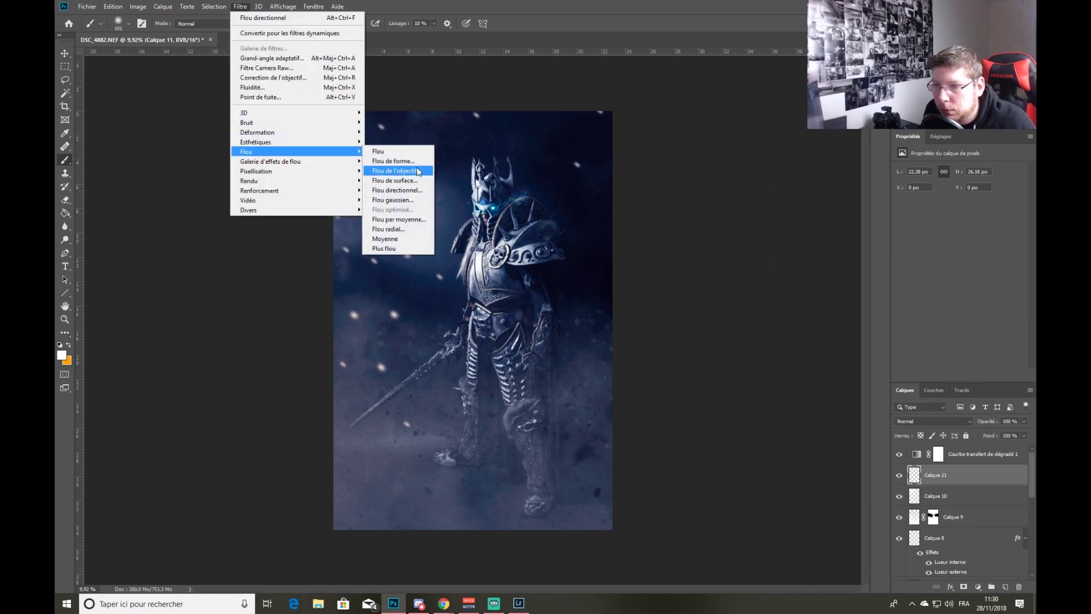
left_click(394, 200)
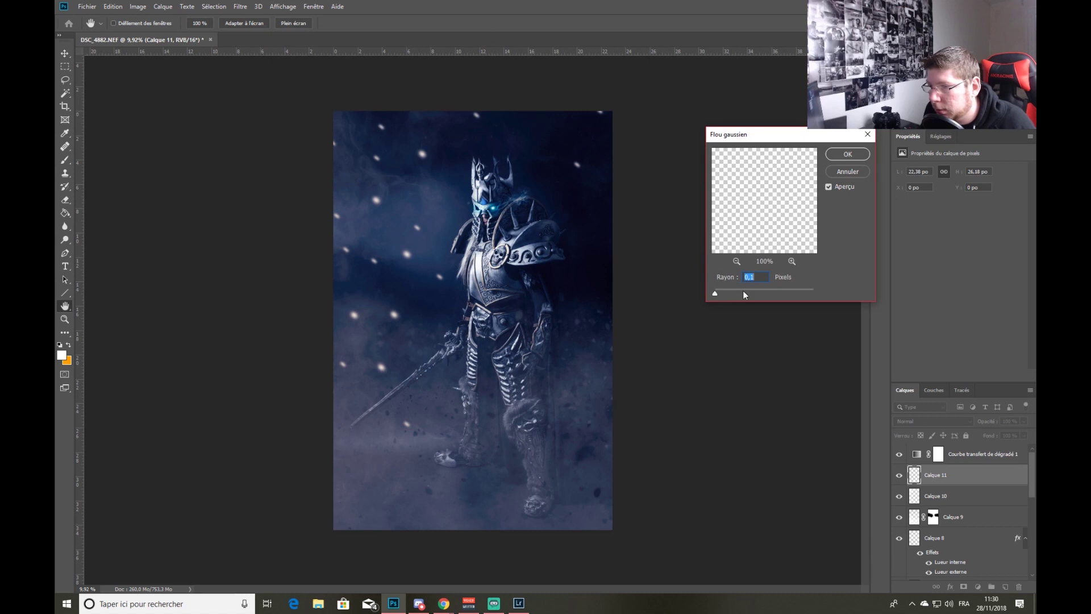
left_click_drag(759, 292, 773, 291)
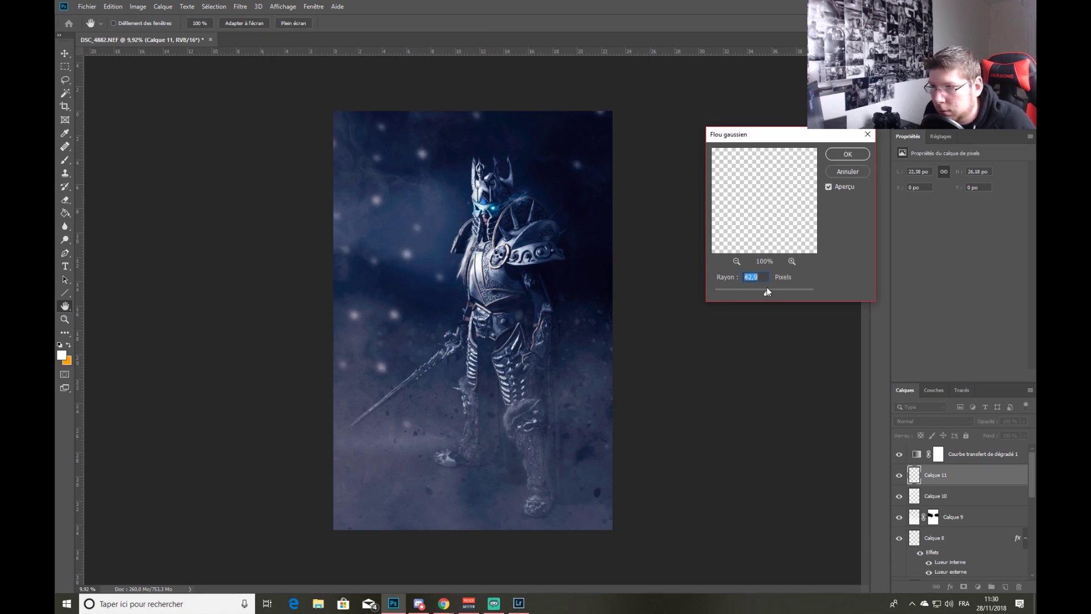
left_click(853, 153)
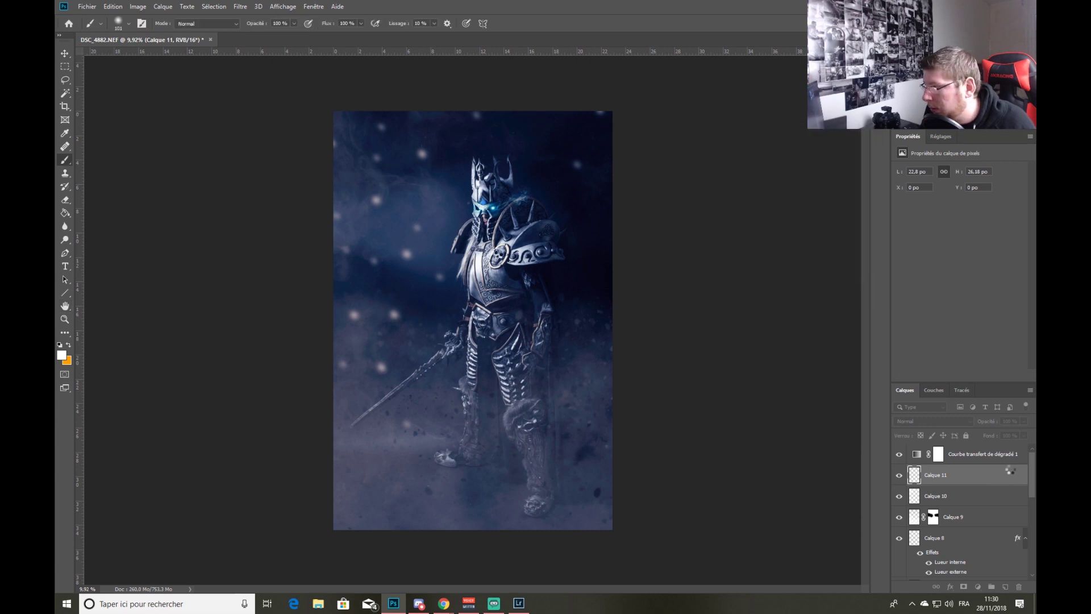
Lower the opacity of Calque 11 to 38% and shrink the brush to a tiny tip.
left_click(1024, 421)
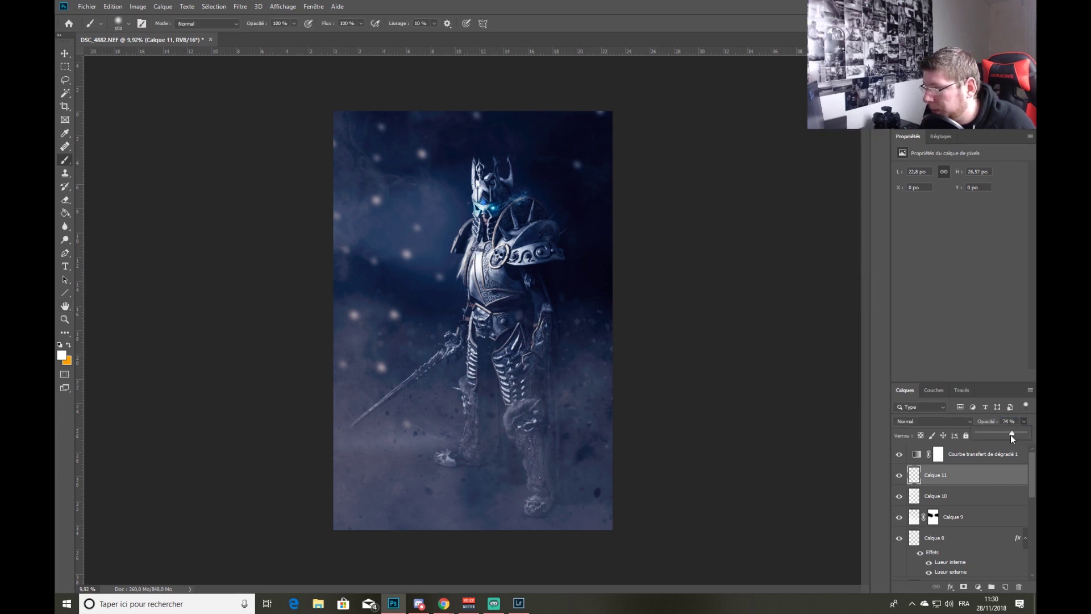
left_click(1010, 434)
left_click_drag(1010, 435, 994, 438)
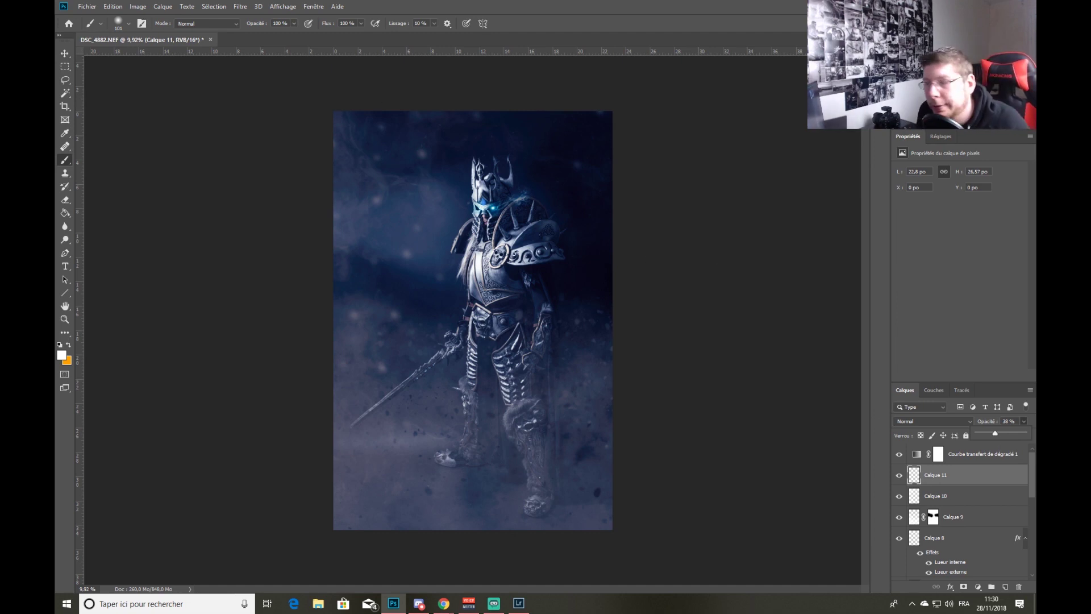
right_click(432, 245, "alt")
right_click(457, 255, "alt")
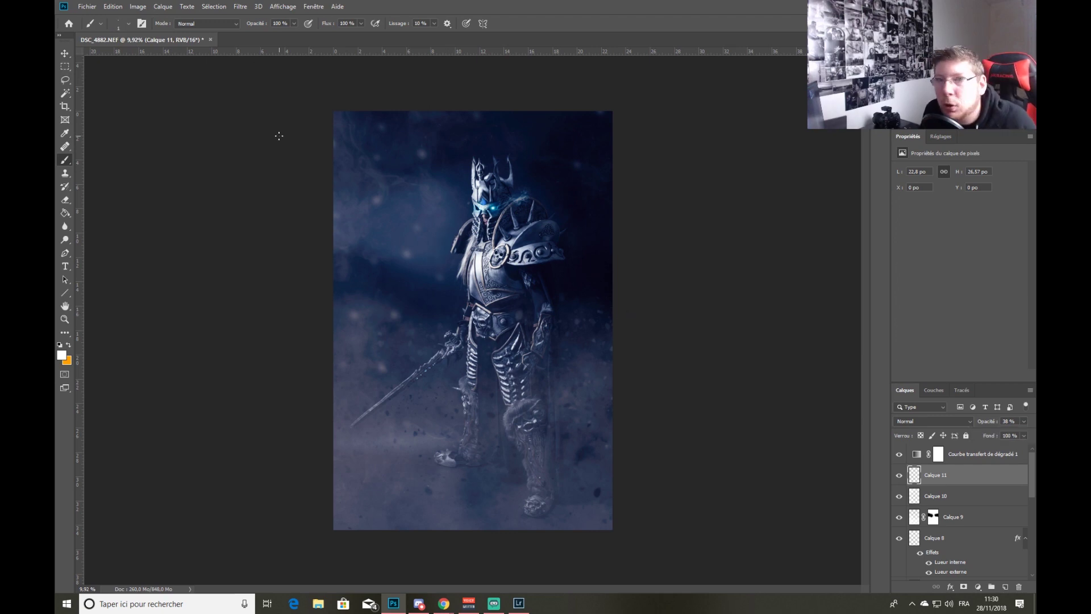
Save the retouched photo and switch to Lightroom with DSC_4882-Modifier.tif open for development.
left_click(87, 7)
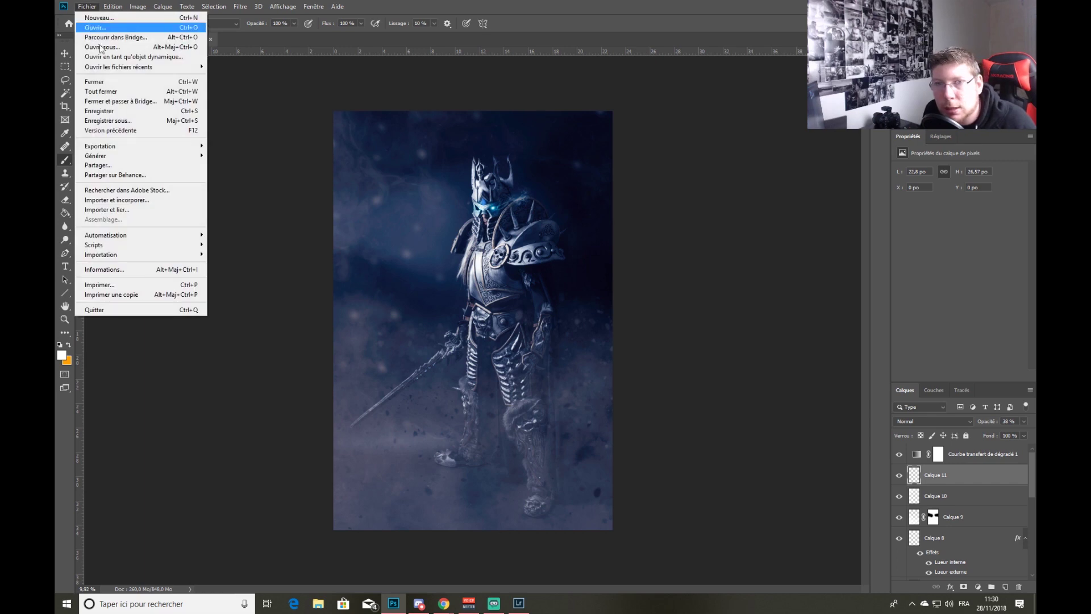
left_click(125, 111)
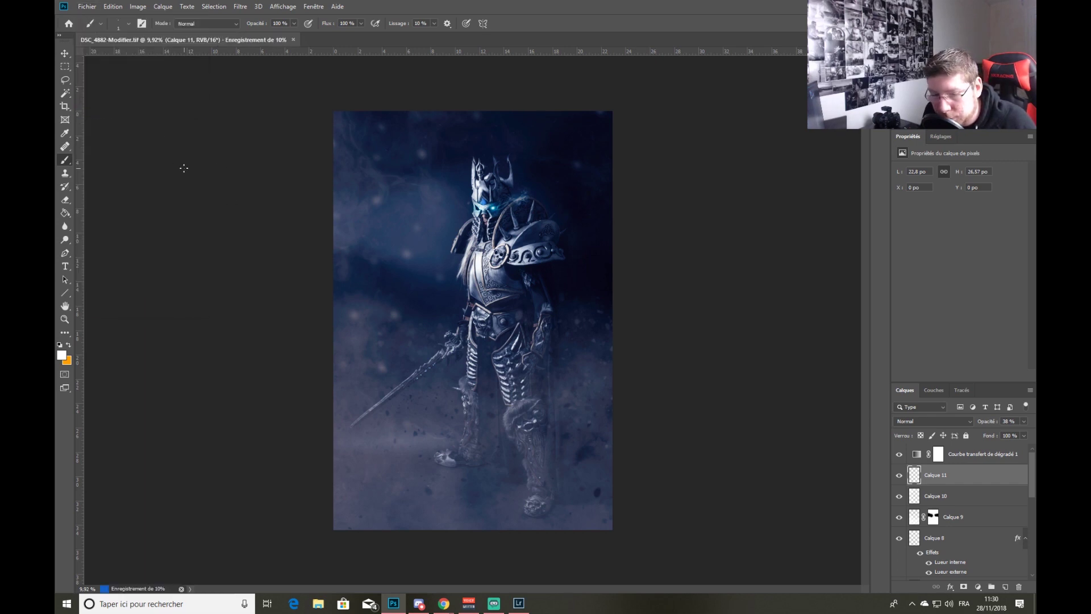
key("alt+Tab")
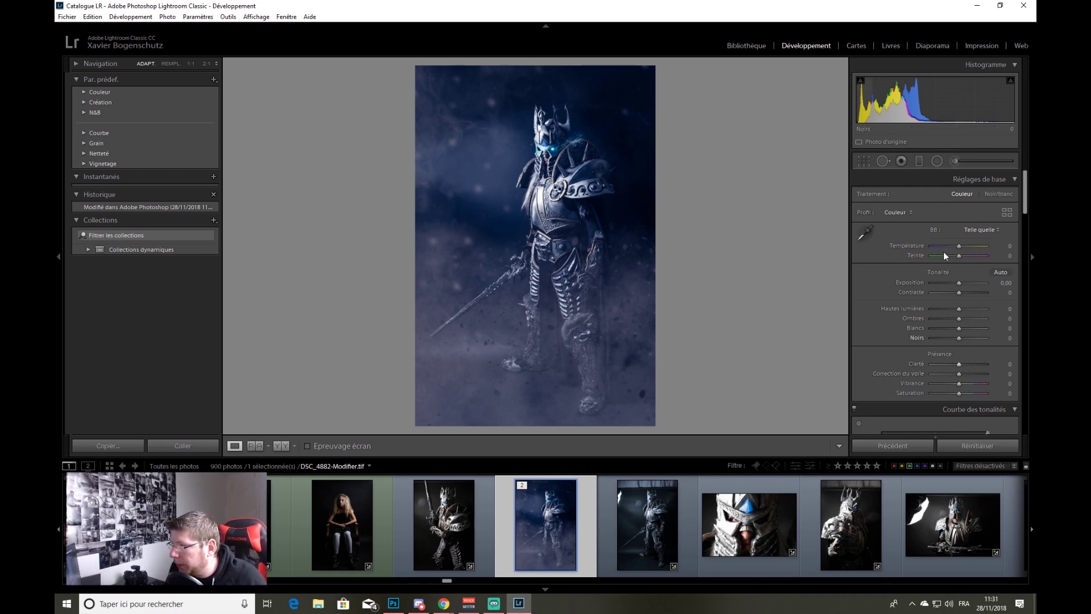
Set the photo's vibrance to -10, try cooler and warmer temperatures before resetting the temperature to 0, and raise the shadows to +35.
scroll(971, 387, "down", 2)
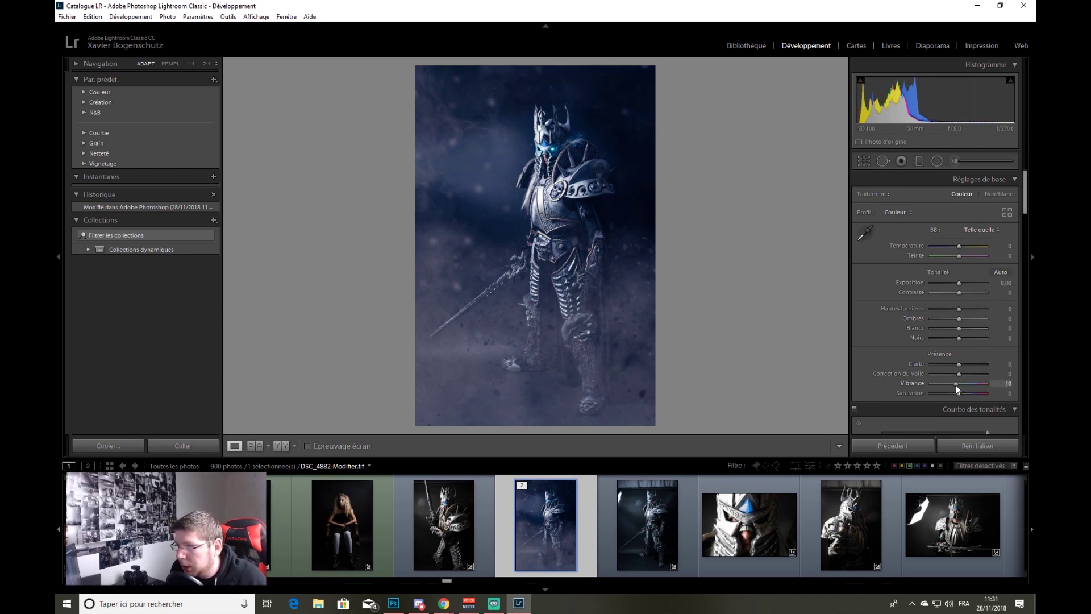
left_click(954, 250)
scroll(955, 252, "down", 2)
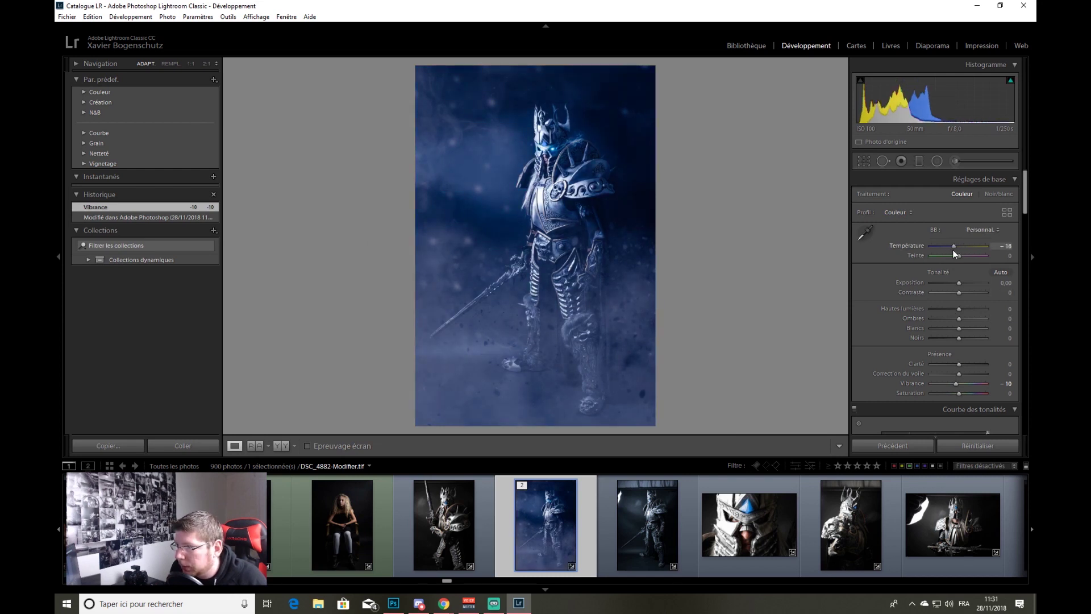
left_click(961, 254)
left_click(966, 252)
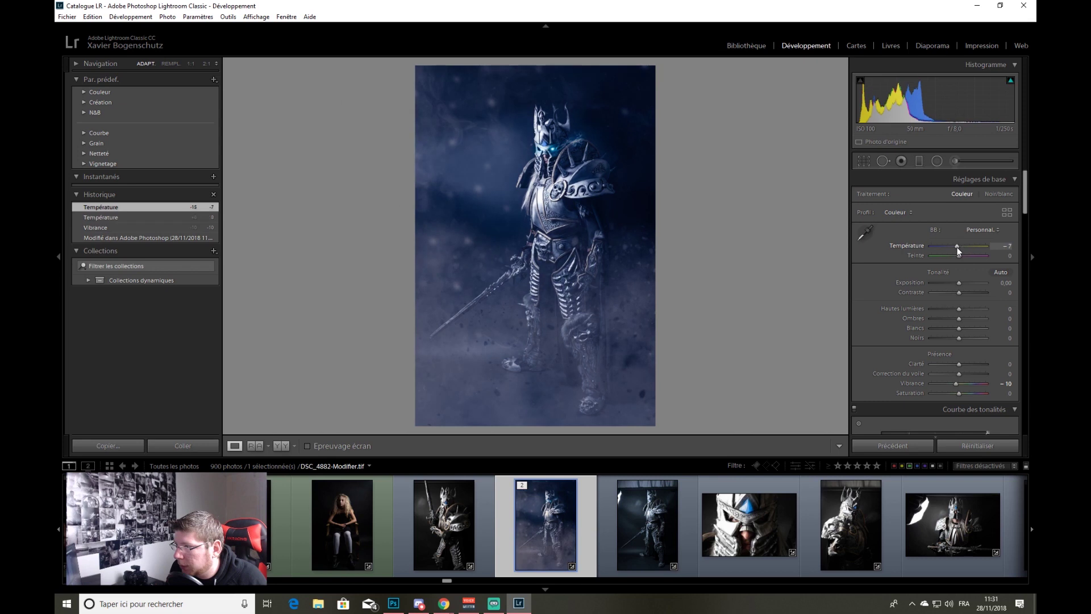
left_click_drag(966, 252, 961, 252)
double_click(961, 246)
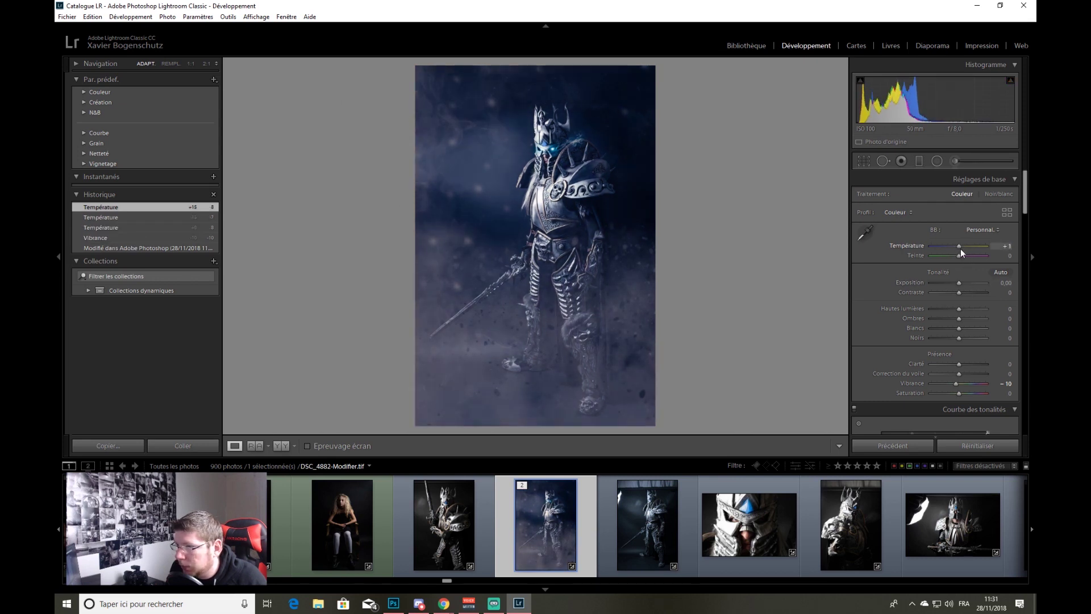
mouse_move(959, 319)
left_mouse_down()
mouse_move(981, 319)
mouse_move(972, 322)
left_mouse_up()
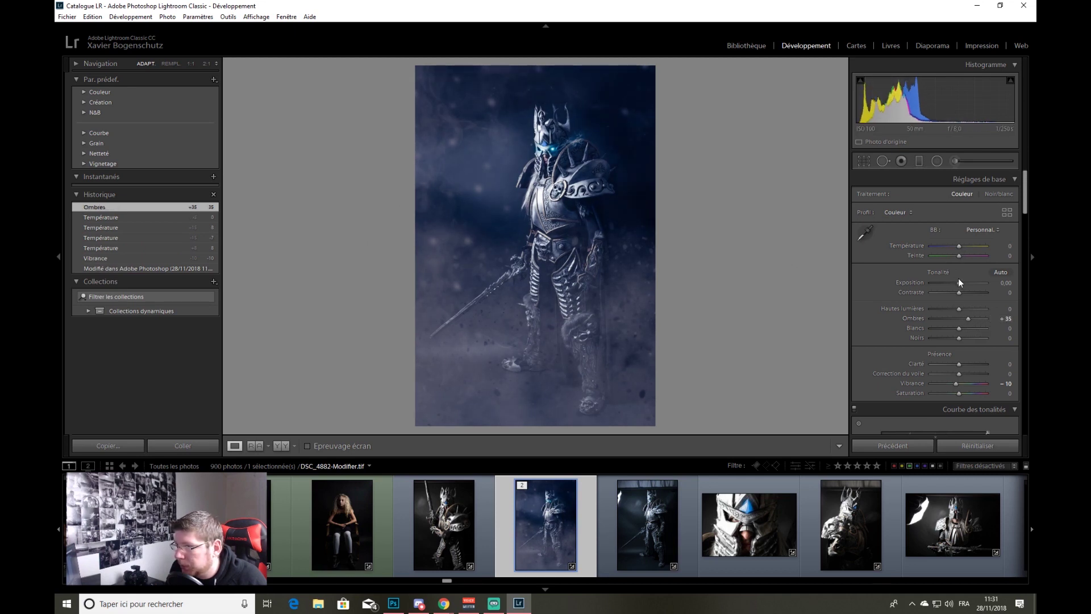
Add a near-vertical graduated filter darkening the photo from its right edge across the figure, with an exposure of -0.86.
left_click(918, 161)
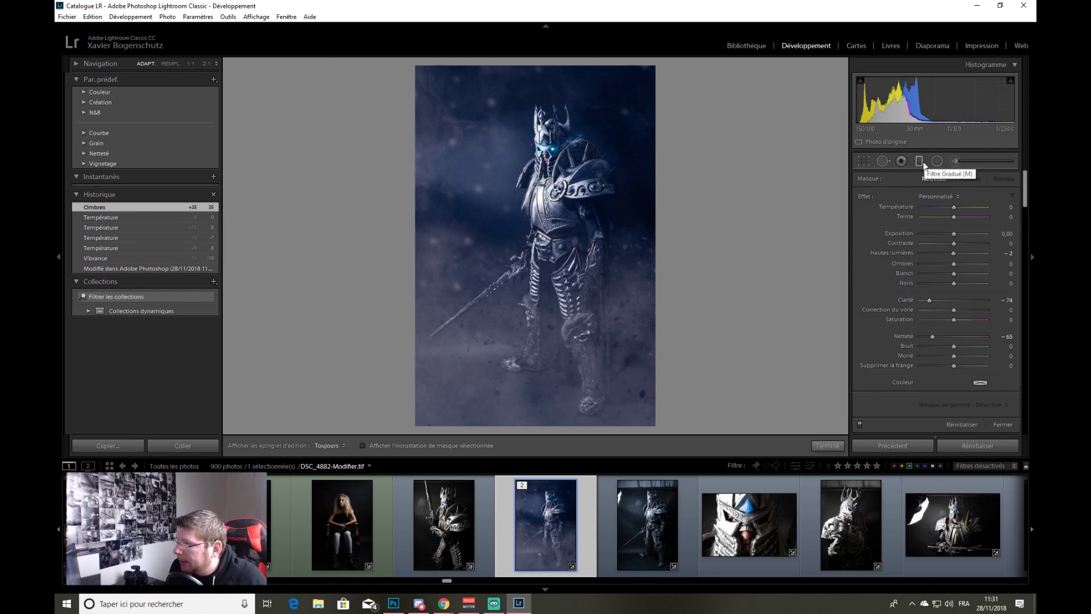
left_click_drag(696, 182, 465, 187)
left_click(943, 238)
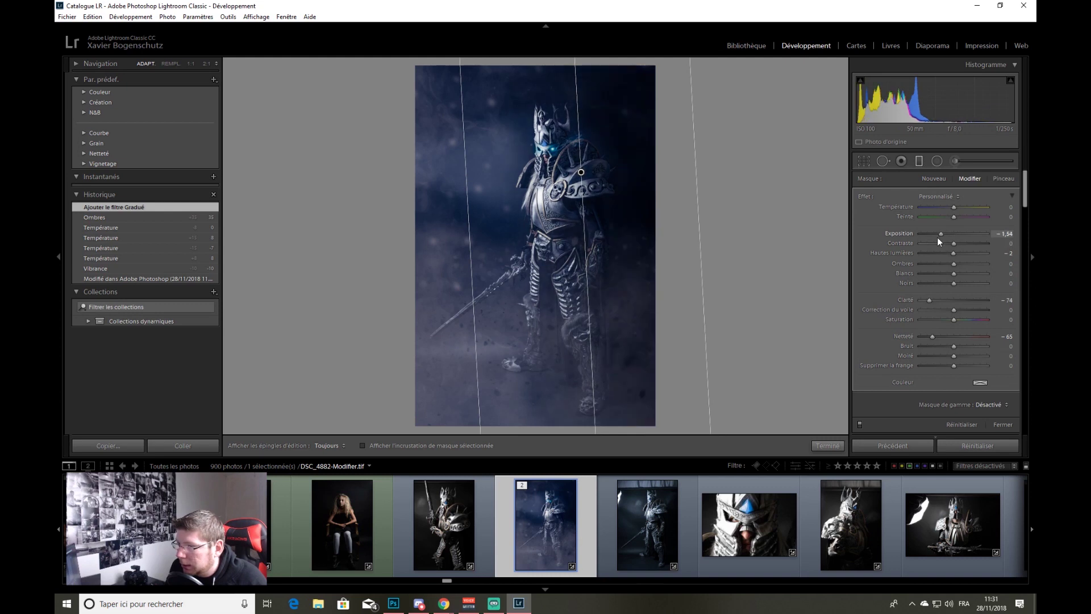
left_click_drag(943, 242, 947, 239)
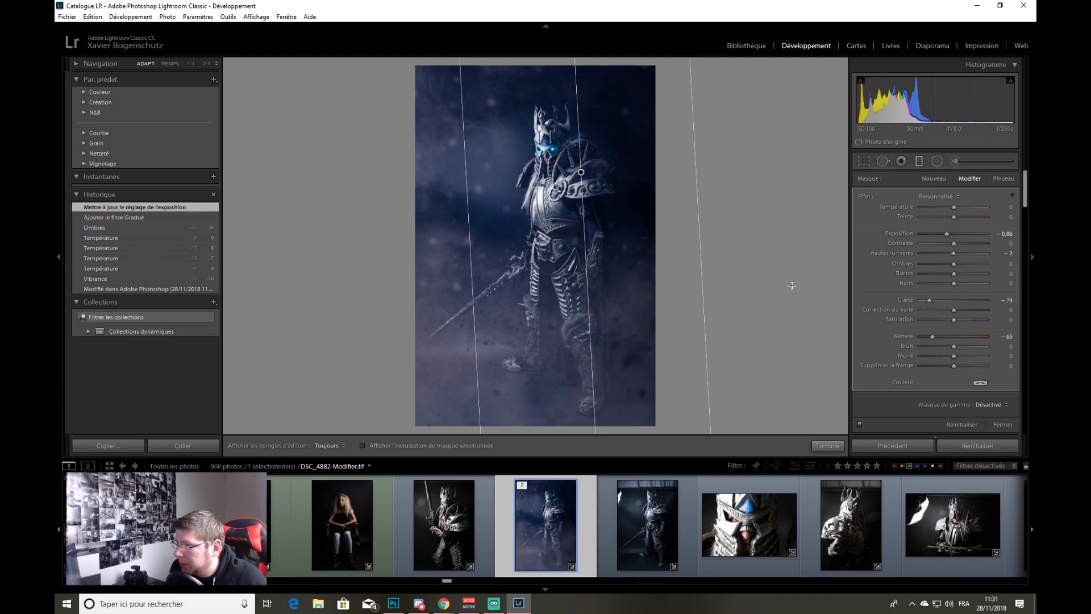
Add a second, slightly tilted graduated filter rising from the photo's lower edge, and lower its exposure to darken the ground.
left_click(933, 177)
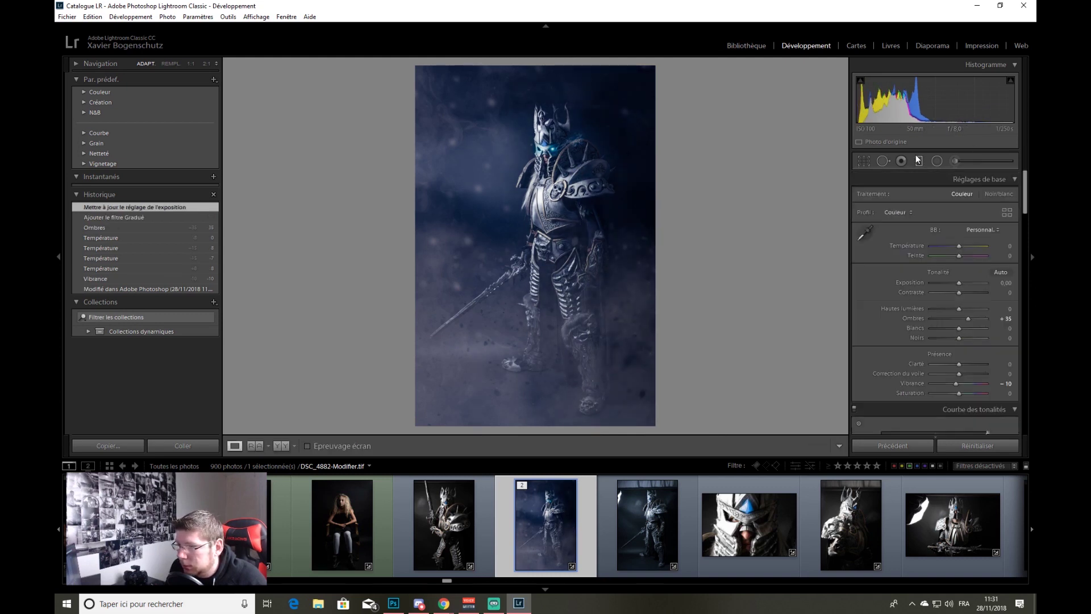
left_click_drag(446, 206, 414, 176)
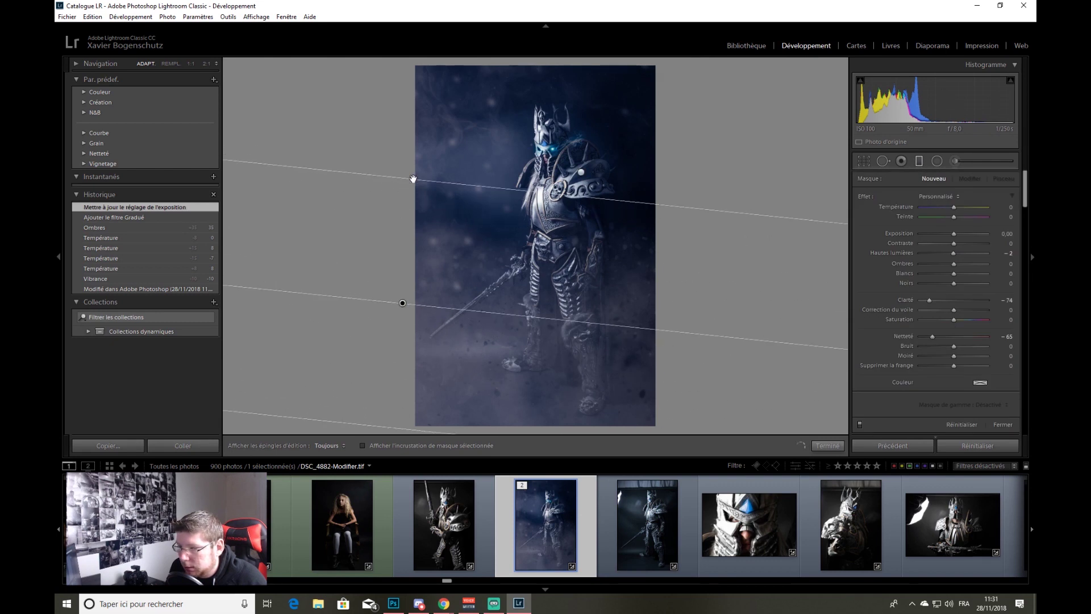
left_click_drag(953, 233, 946, 237)
left_click(917, 163)
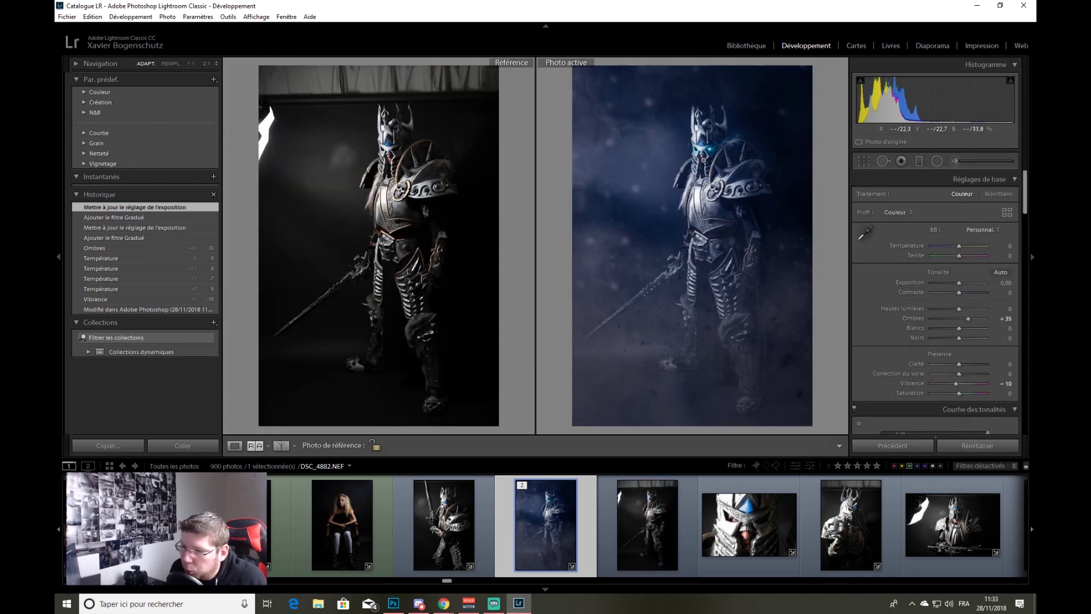
Examine the glowing eyes of the retouched photo up close beside the original reference photo, and return to the full view.
left_click(714, 174)
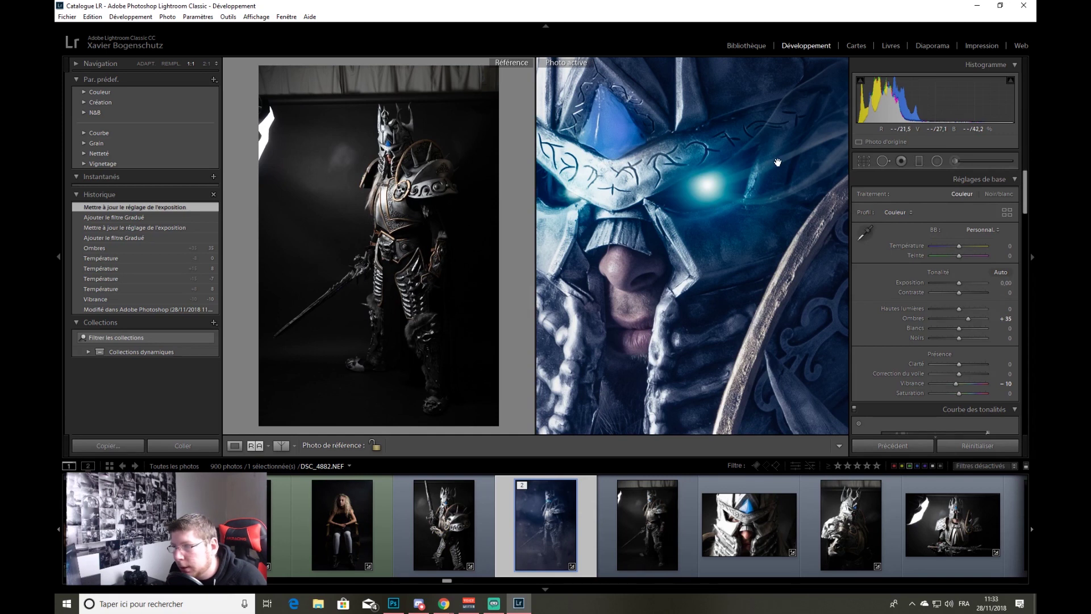
left_click(779, 171)
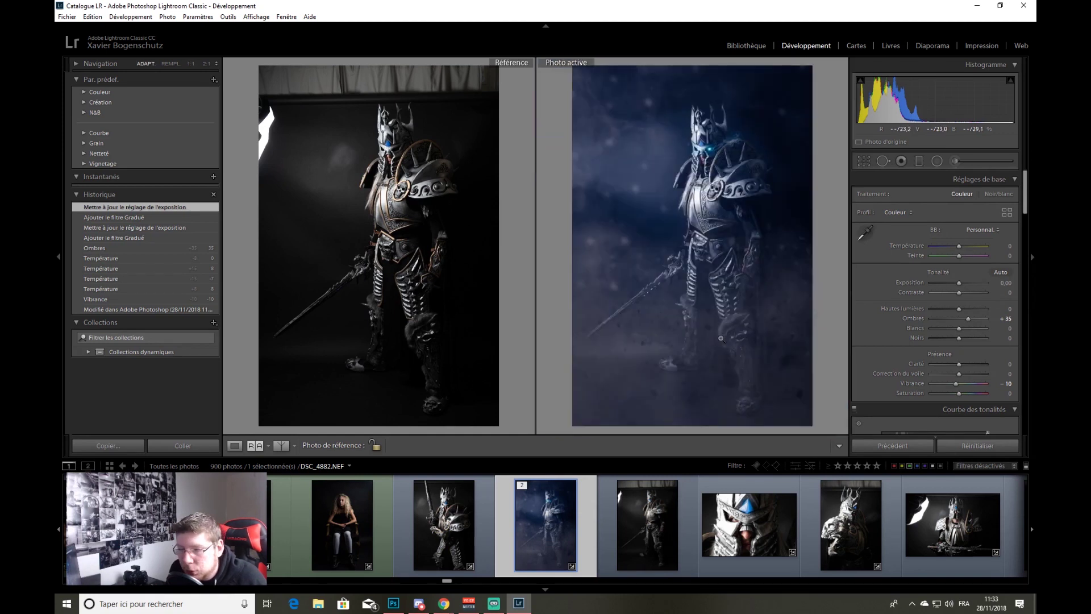